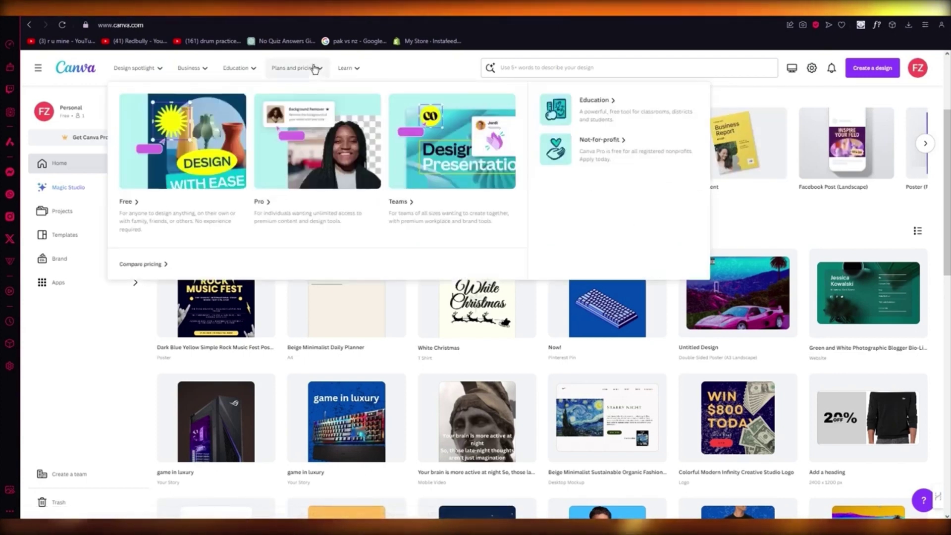
Open the Canva Pro plans page and close the monthly/yearly Choose plan popup
left_click(350, 173)
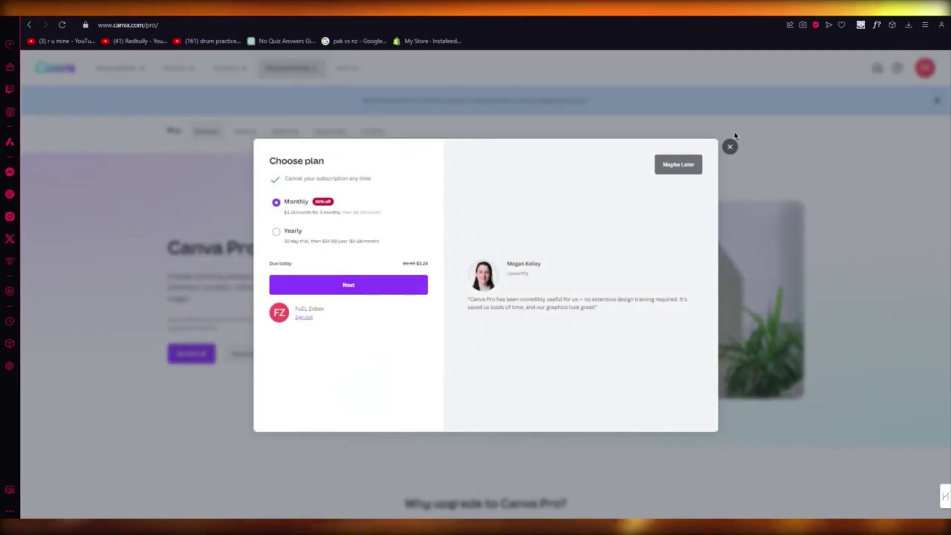
left_click(732, 147)
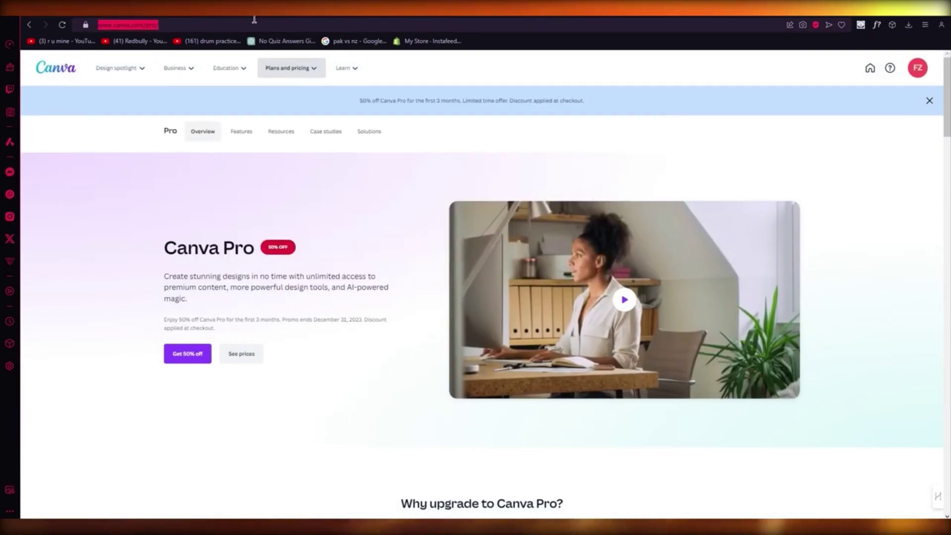
Search Google for Envato Elements, load creativefabrica.com in a new tab, then open the Envato result
left_click(253, 22)
type("envat")
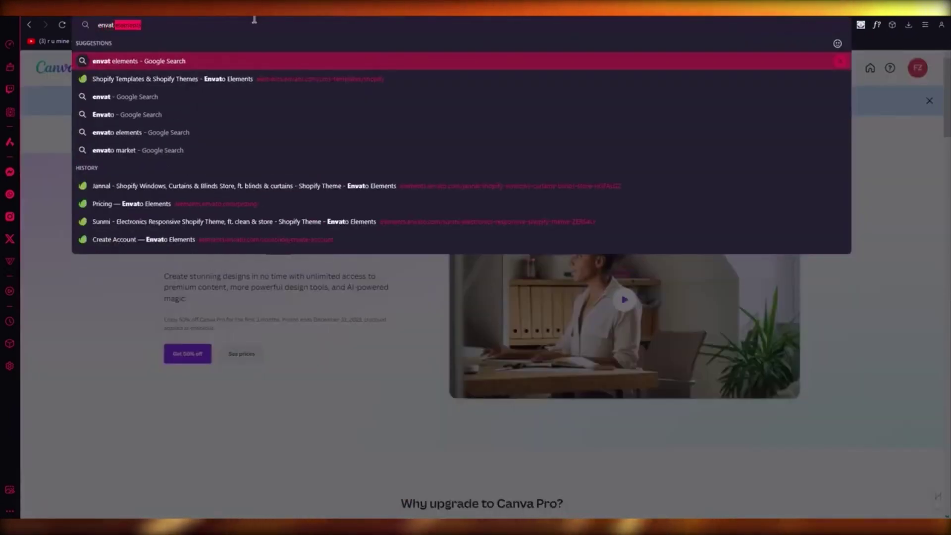
key("Return")
key("ctrl+t")
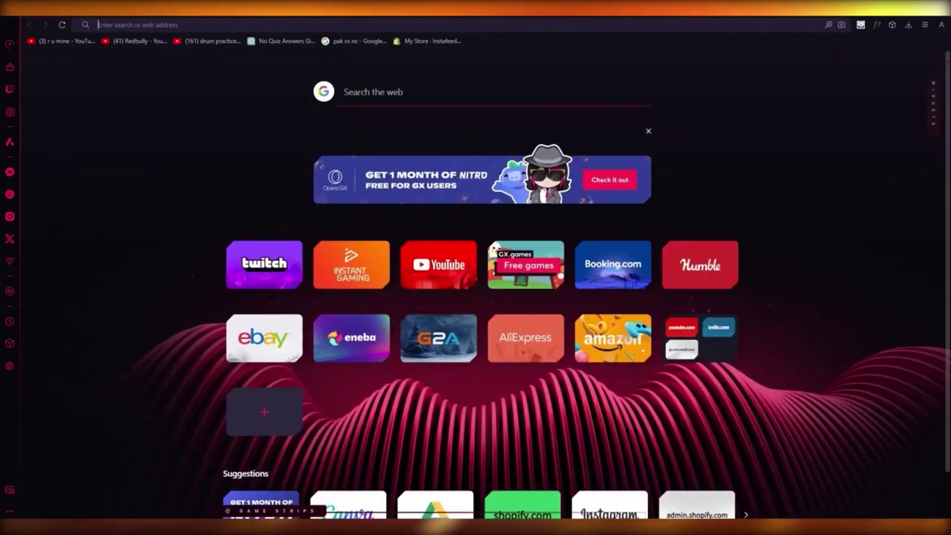
type("crea")
key("Return")
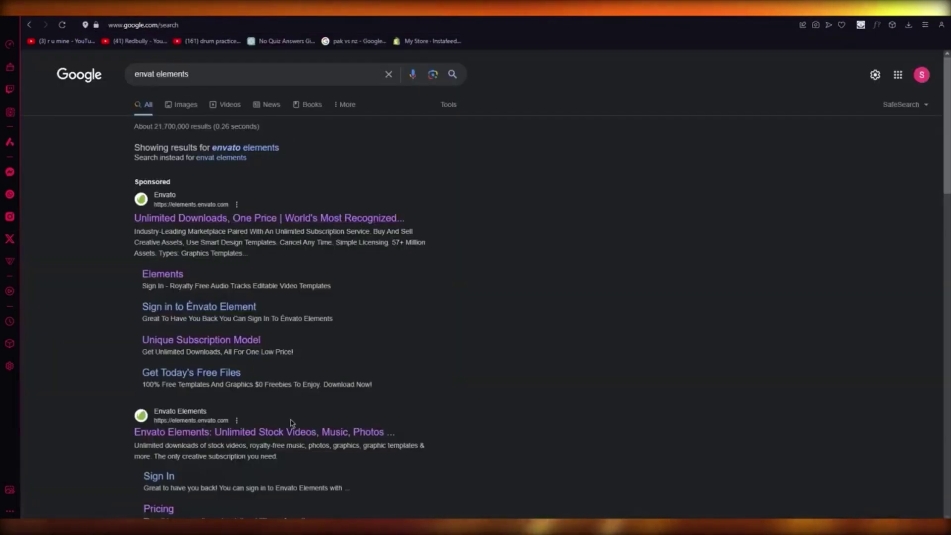
left_click(277, 433)
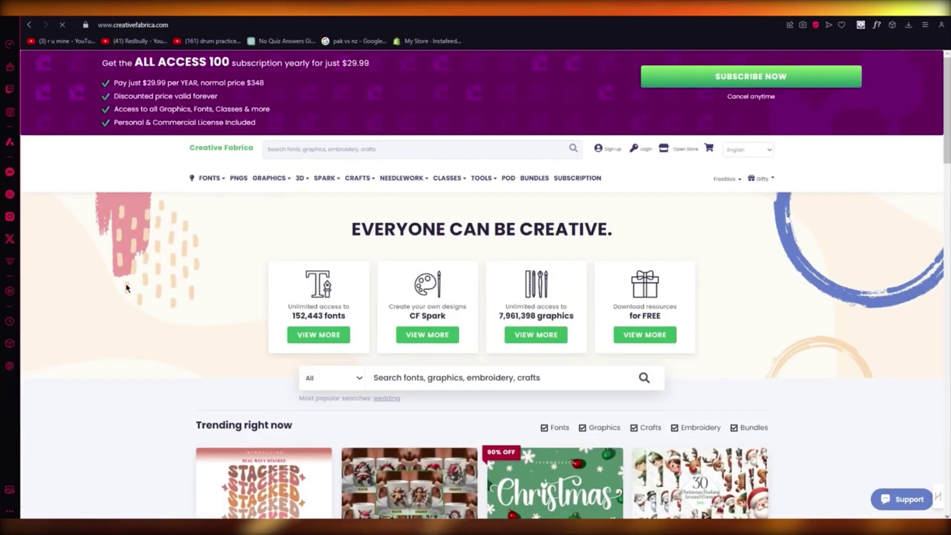
scroll(134, 282, "down", 3)
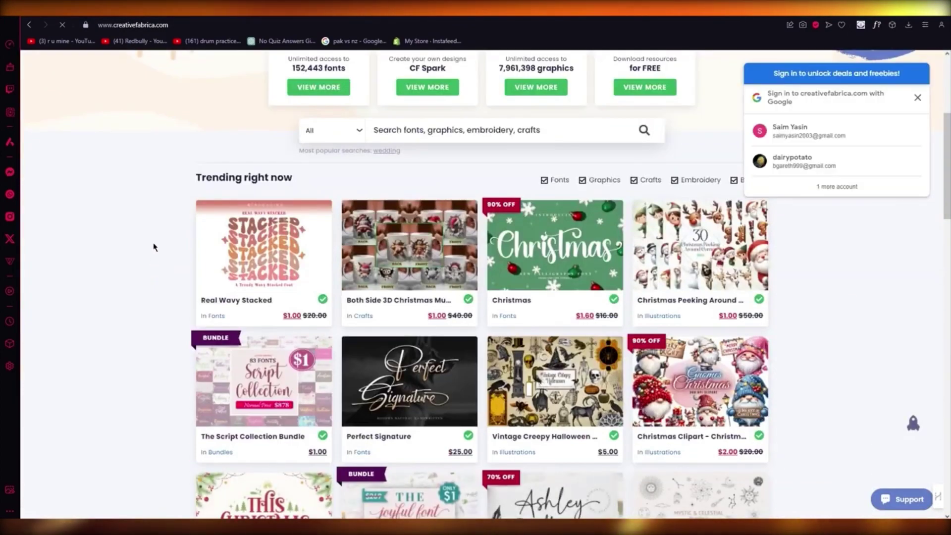
scroll(153, 238, "down", 4)
scroll(160, 230, "down", 2)
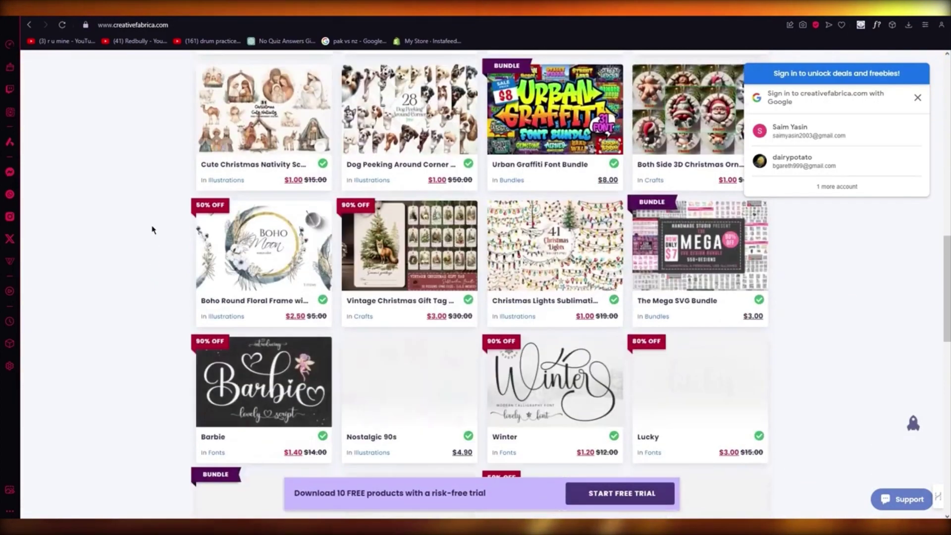
scroll(201, 204, "up", 3)
scroll(158, 212, "up", 5)
scroll(157, 215, "up", 2)
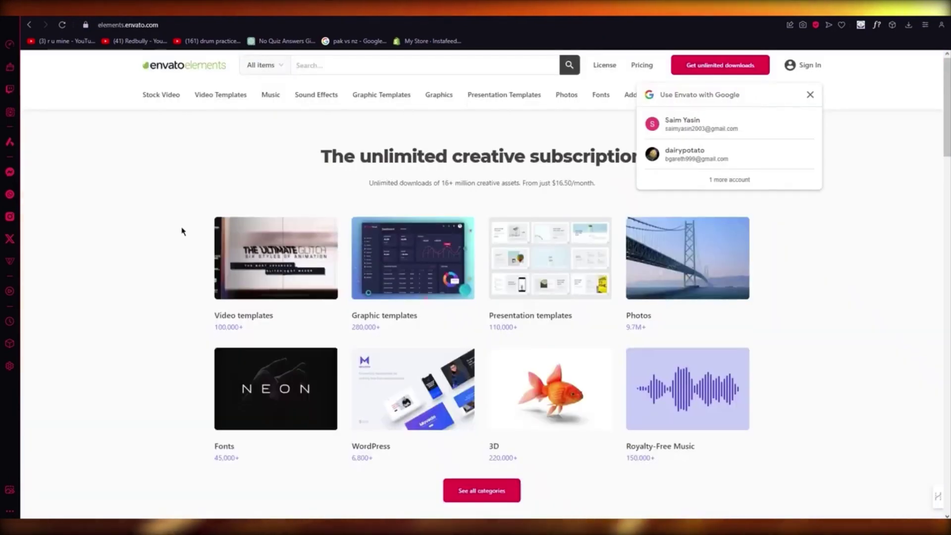
scroll(183, 223, "down", 4)
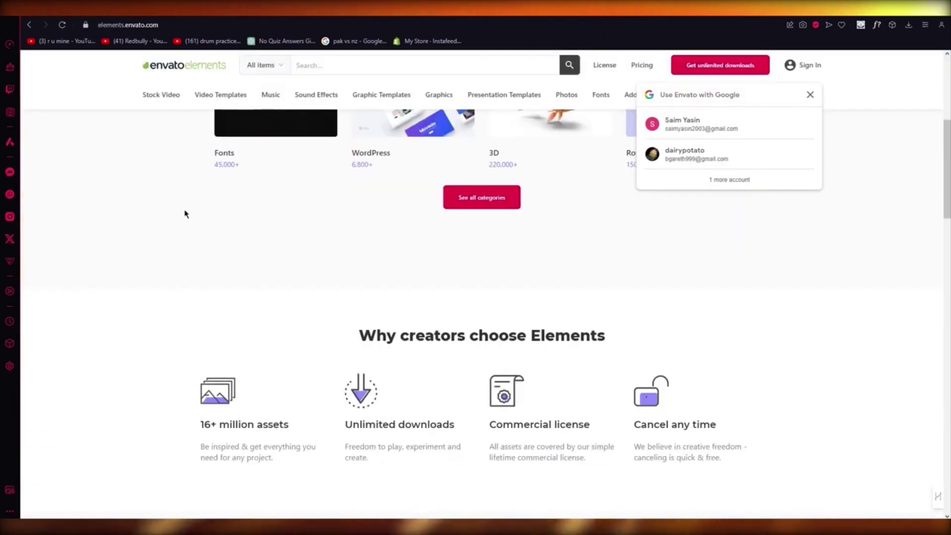
scroll(186, 210, "up", 3)
scroll(186, 208, "up", 2)
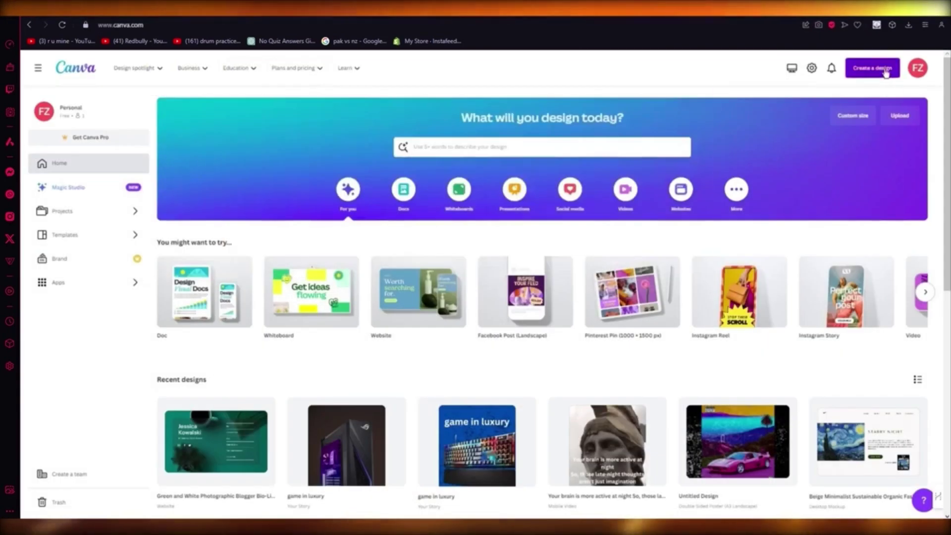
From Create a design, search all Canva templates for 'punk rock poster'
left_click(888, 71)
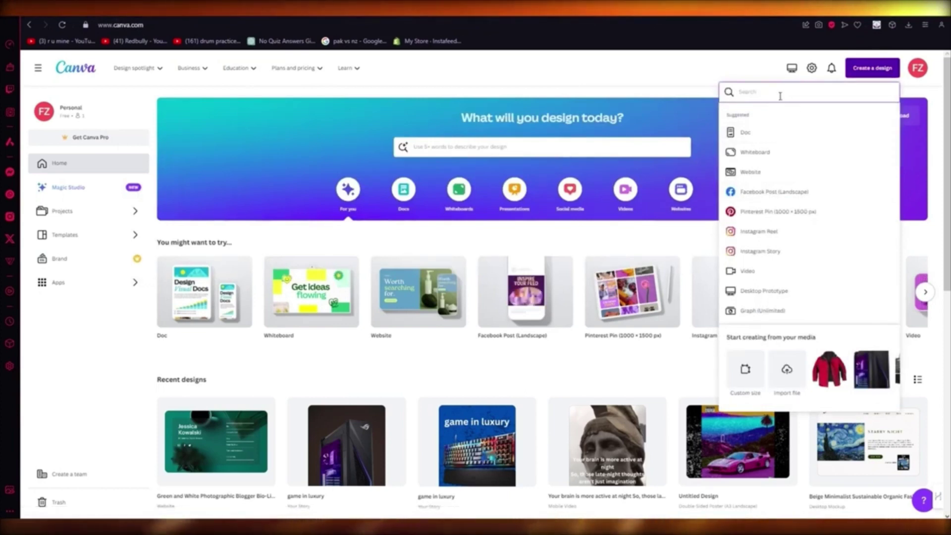
type("instagr")
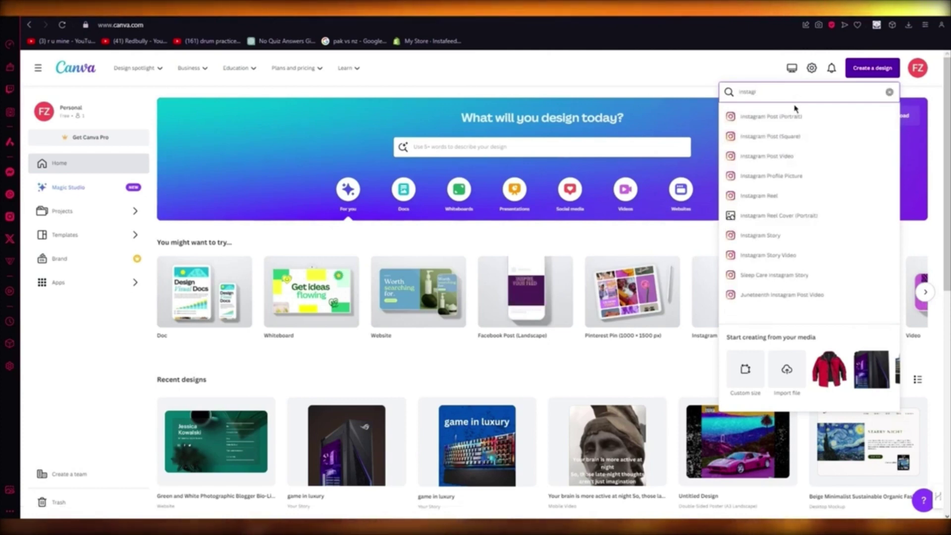
left_click(573, 146)
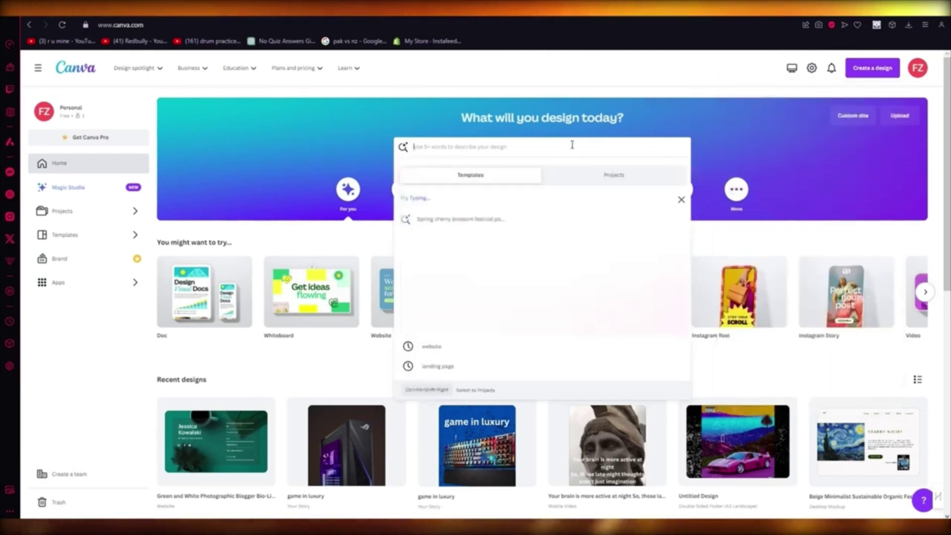
type("info")
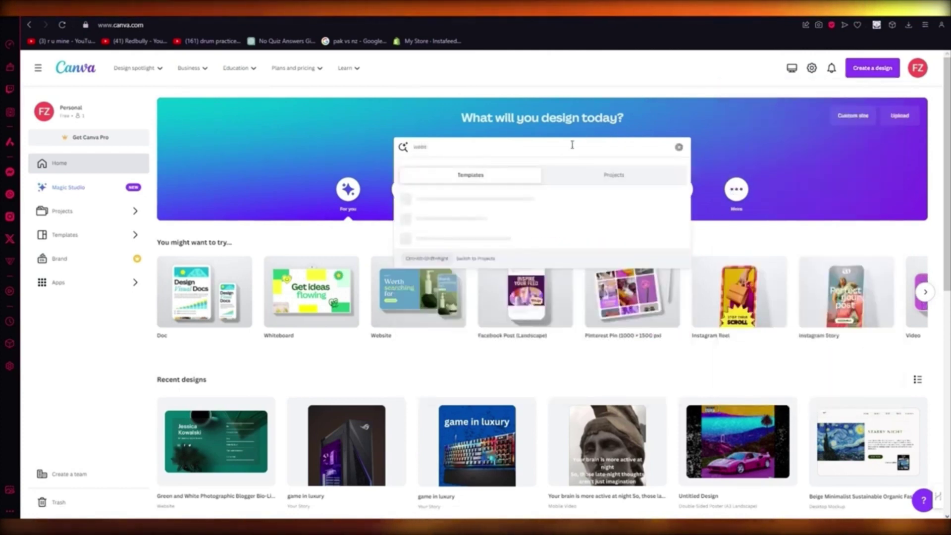
type("in")
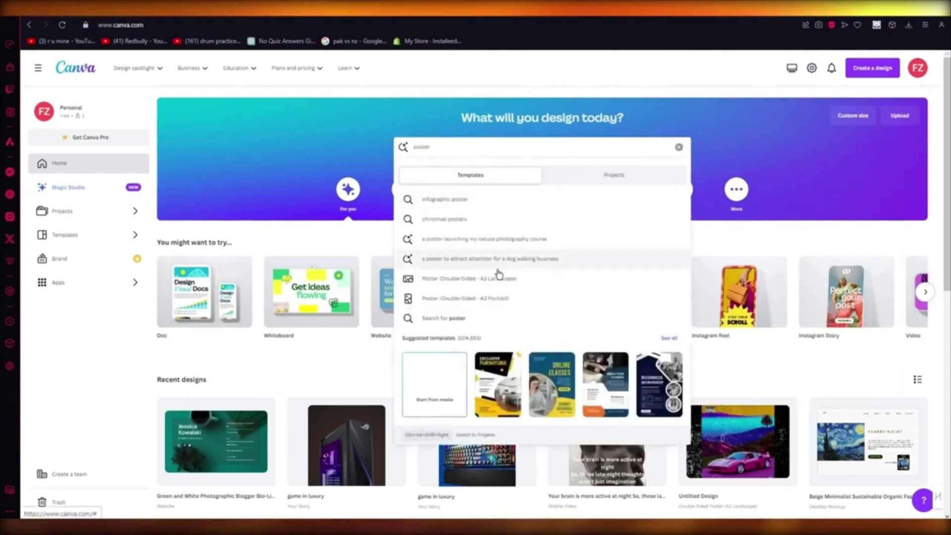
double_click(392, 147)
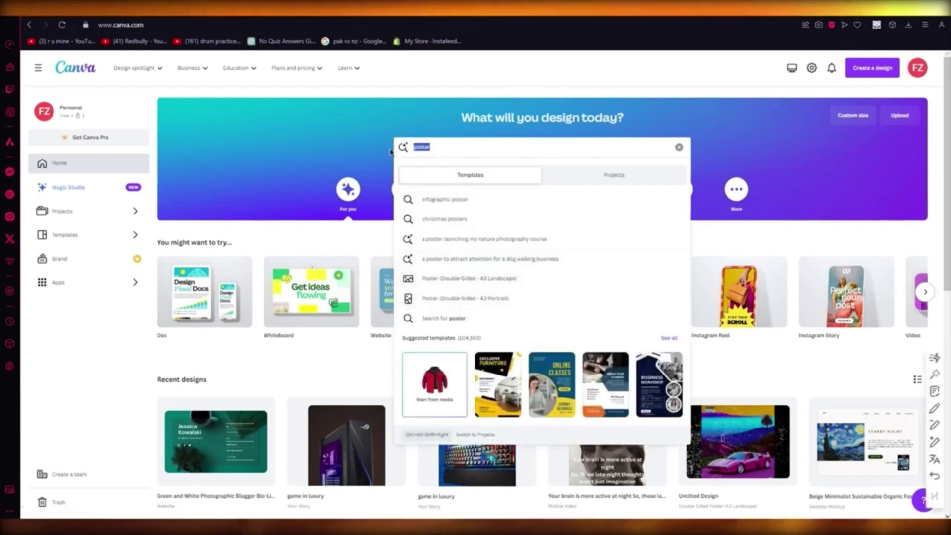
type("i")
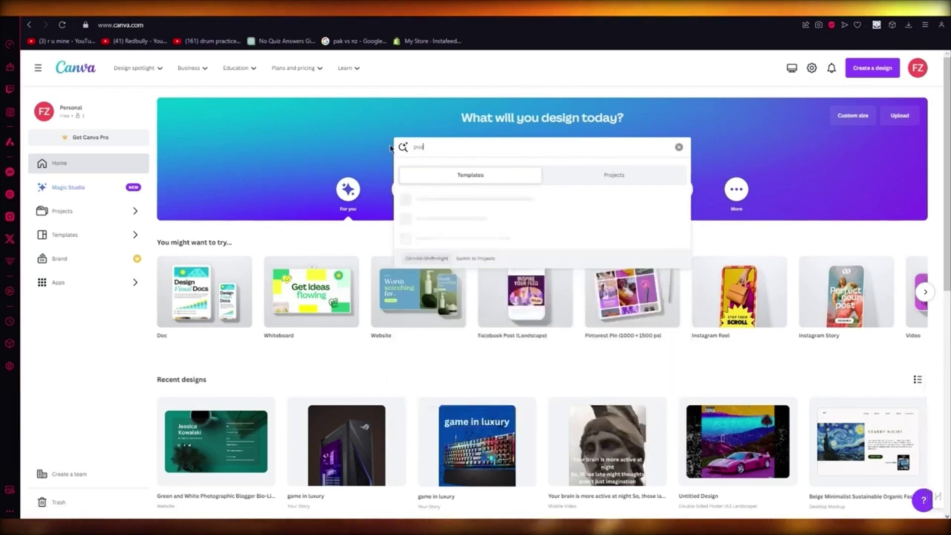
type("k ki")
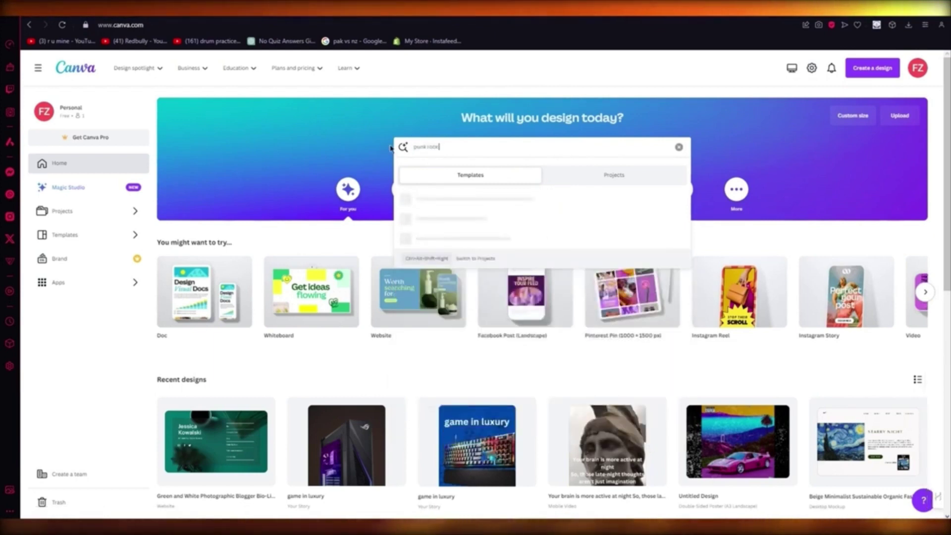
type("poster")
key("Return")
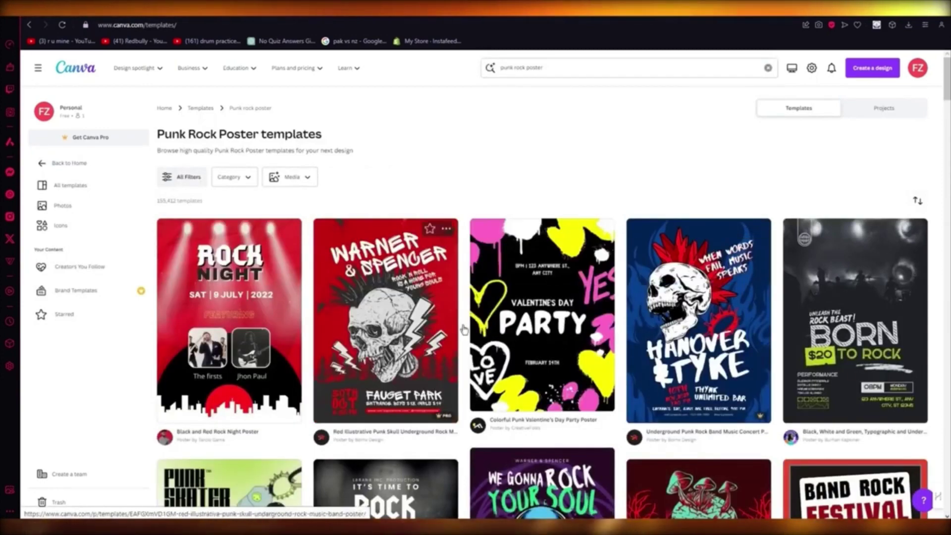
scroll(430, 277, "down", 3)
scroll(431, 277, "down", 5)
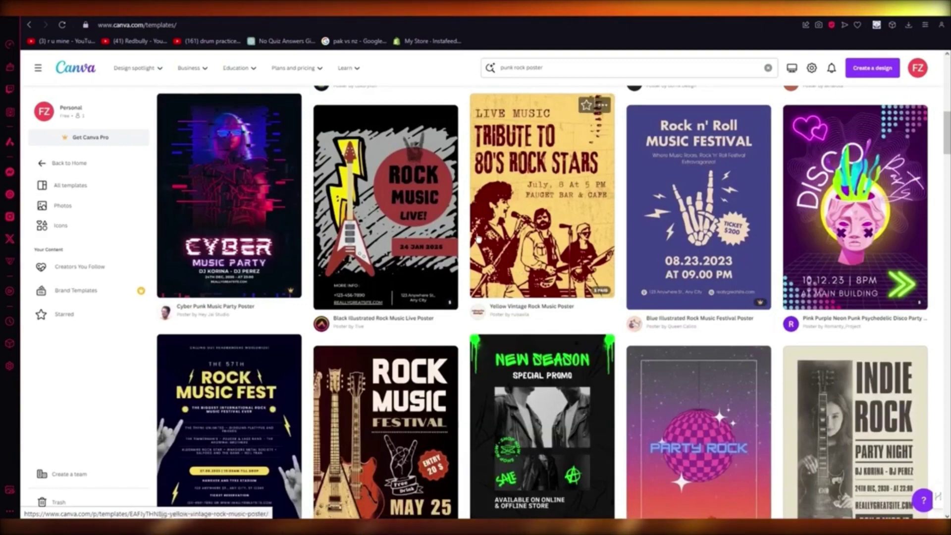
scroll(477, 241, "down", 3)
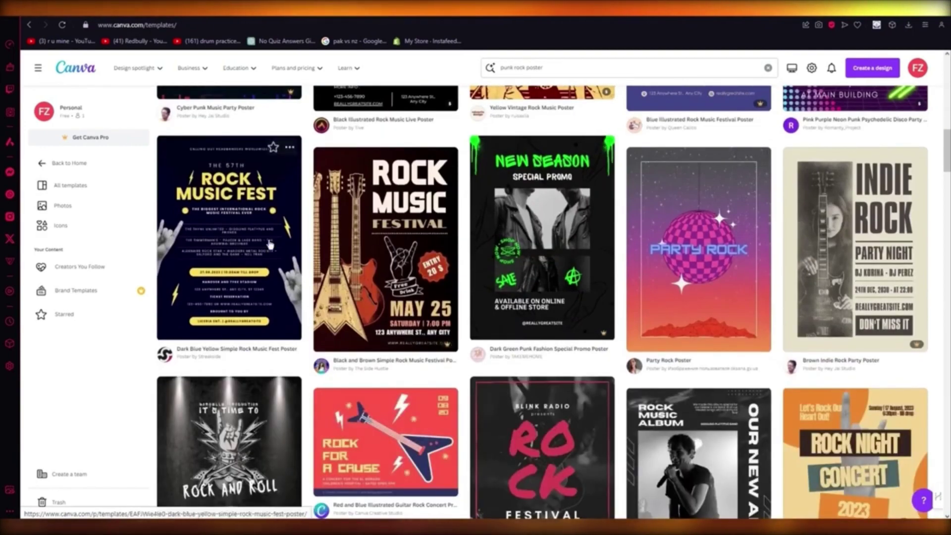
Preview the Dark Blue Yellow Simple Rock Music Fest Poster and customize a copy
left_click(270, 245)
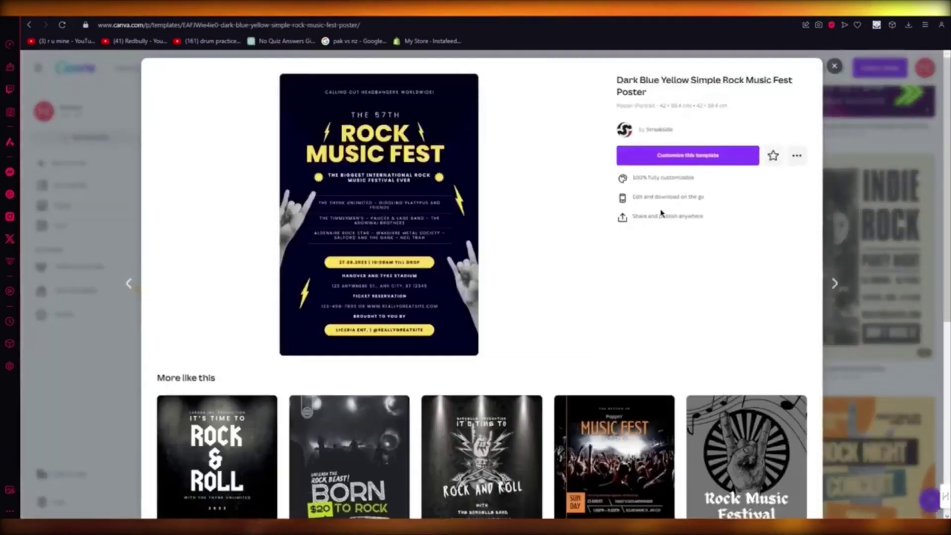
left_click(651, 156)
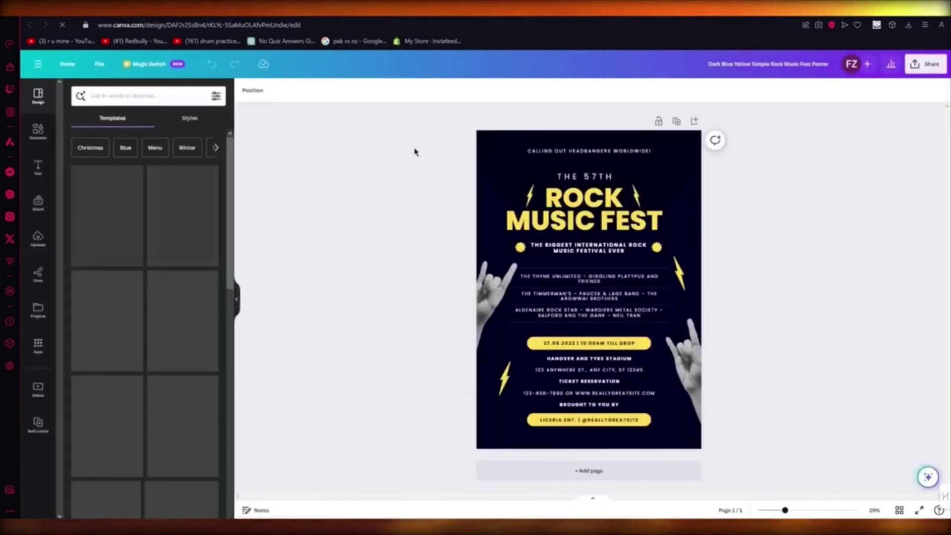
Select the poster's CALLING OUT HEADBANGERS tagline, ROCK MUSIC FEST title and line-up text
left_click_drag(414, 138, 763, 324)
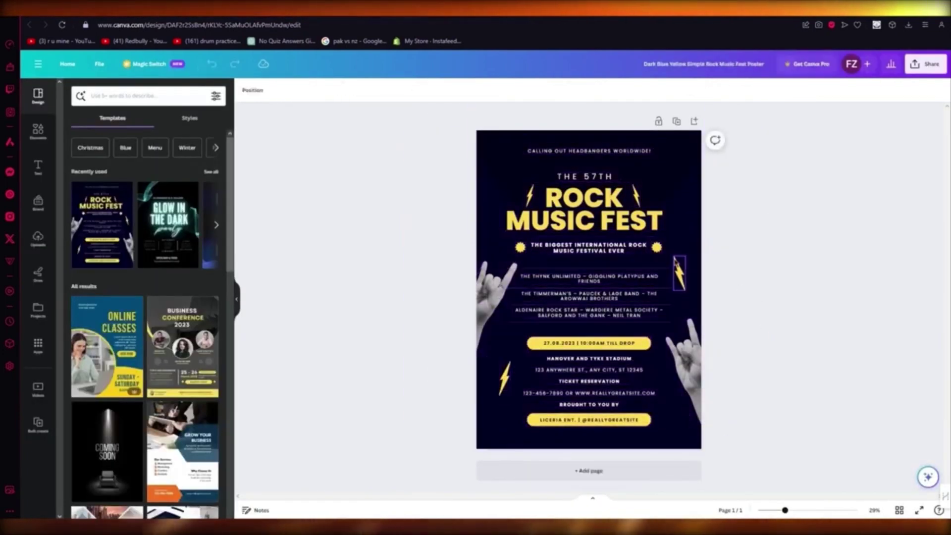
left_click(570, 151)
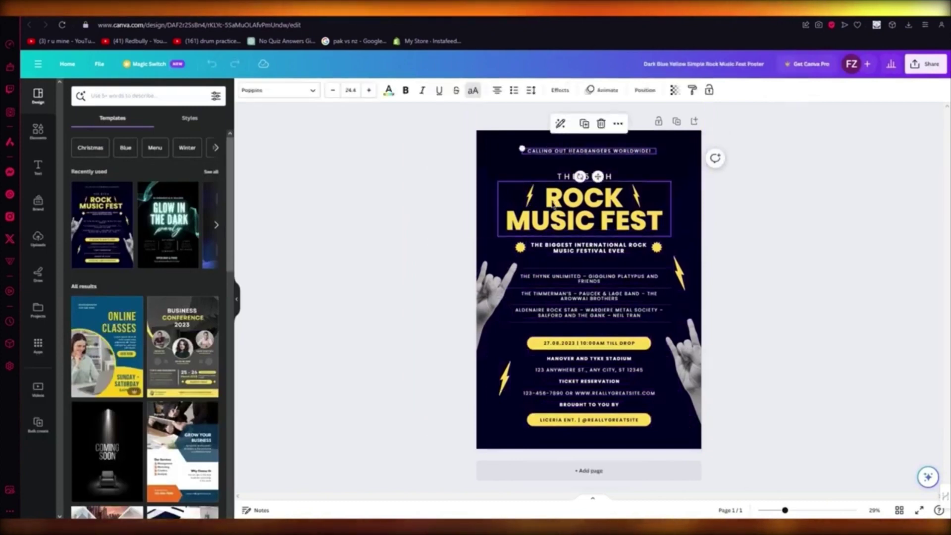
left_click(591, 210)
left_click(603, 314)
left_click(778, 266)
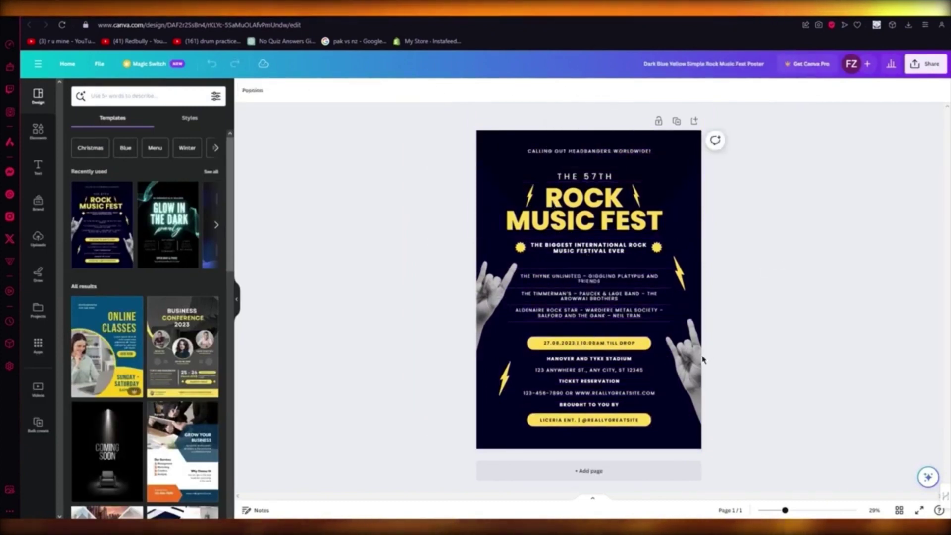
Browse Elements and Text, select the hand graphic, and bring up the Draw pens
left_click(38, 133)
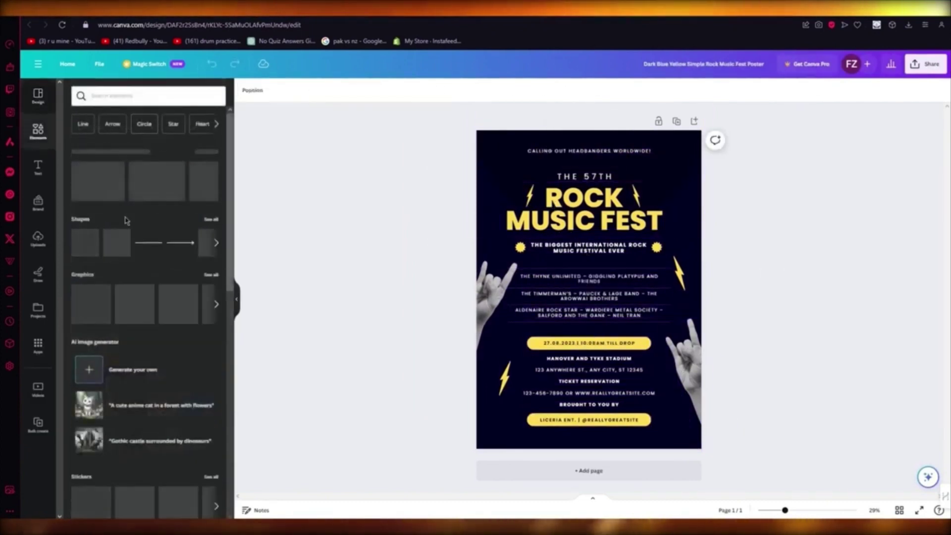
left_click(496, 298)
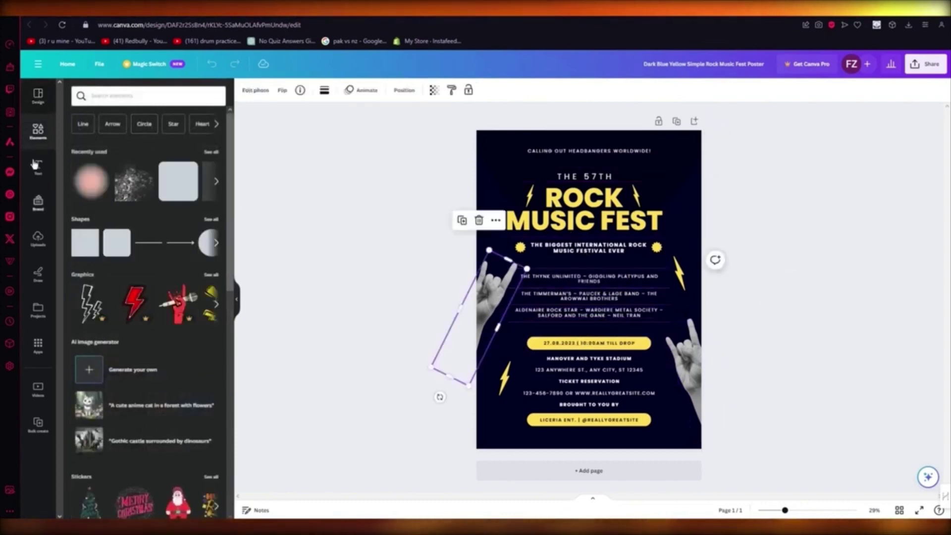
left_click(38, 167)
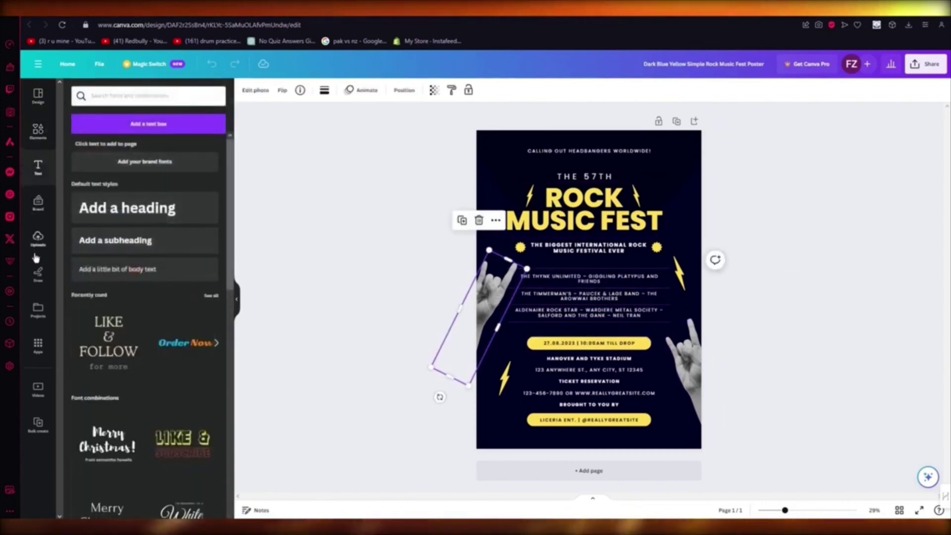
left_click(41, 286)
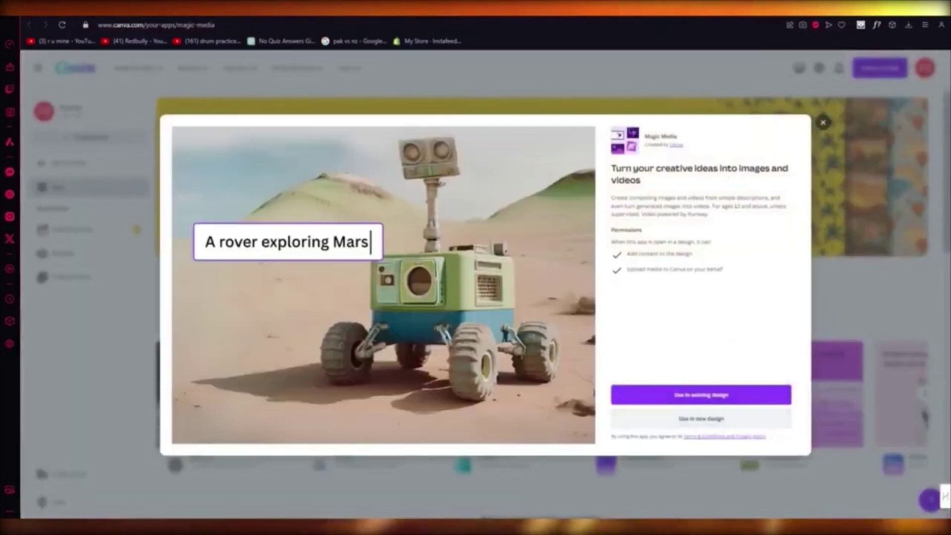
Browse existing projects for Magic Media, then choose a new design and return to suggested sizes
left_click(632, 394)
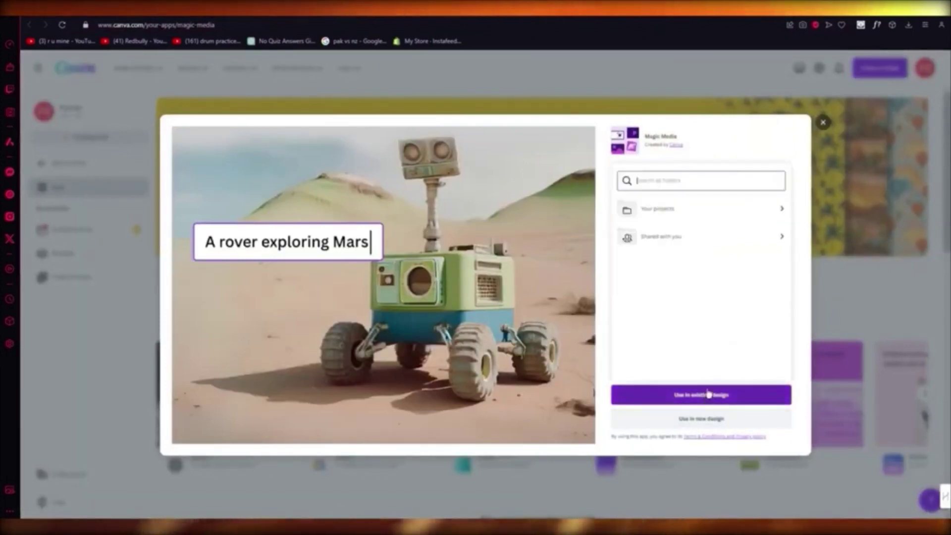
left_click(691, 212)
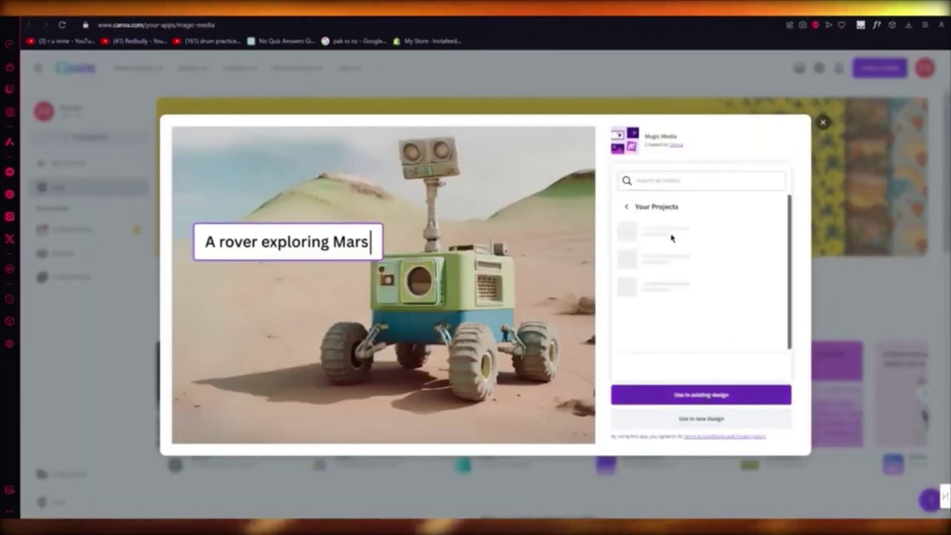
left_click(711, 420)
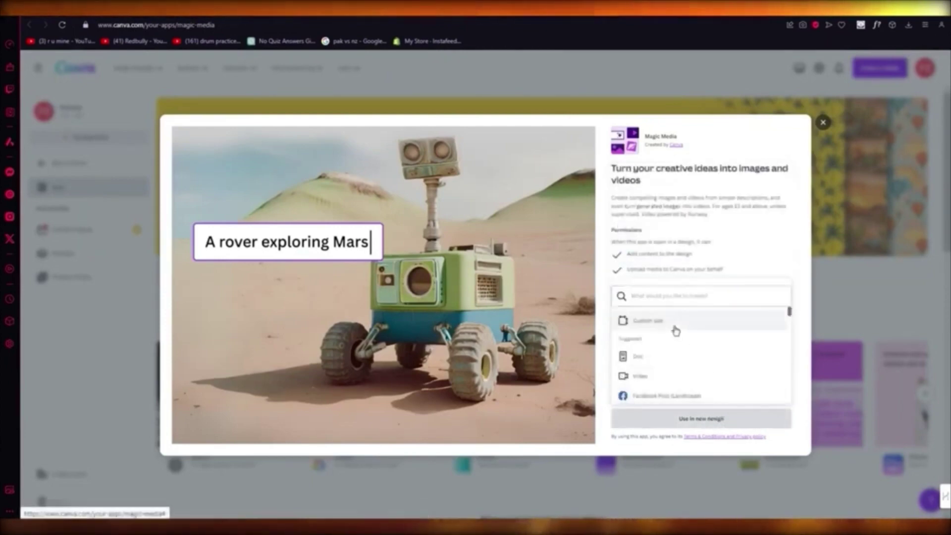
left_click(673, 327)
left_click(696, 418)
left_click(694, 416)
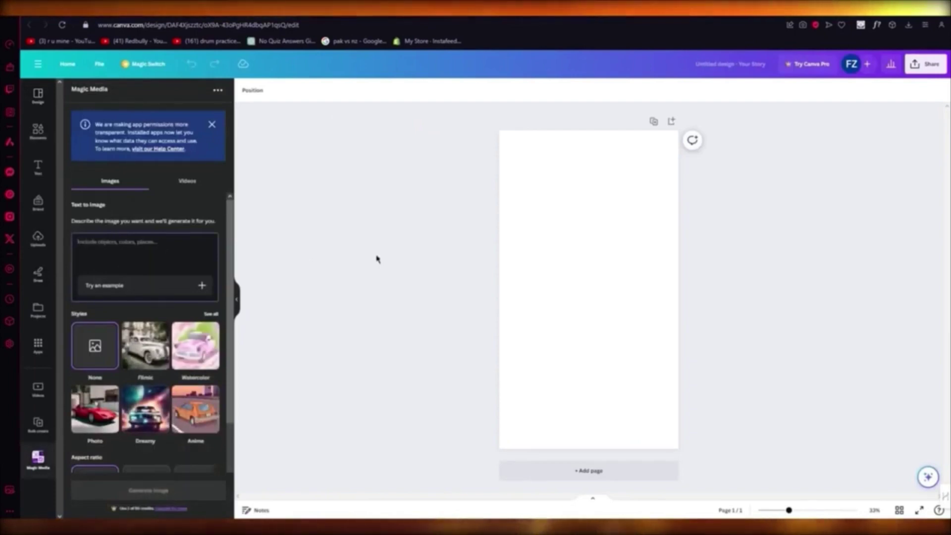
type("toy ca")
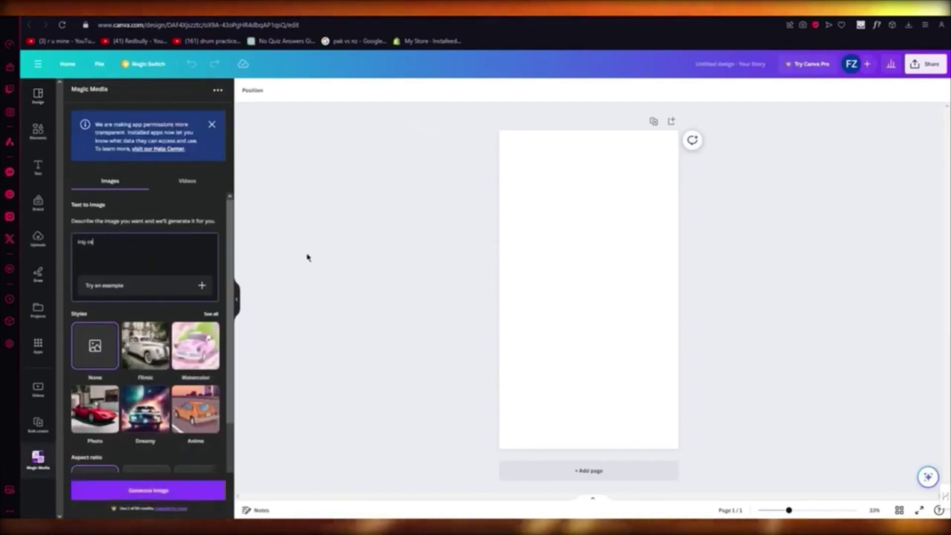
type("r driving a")
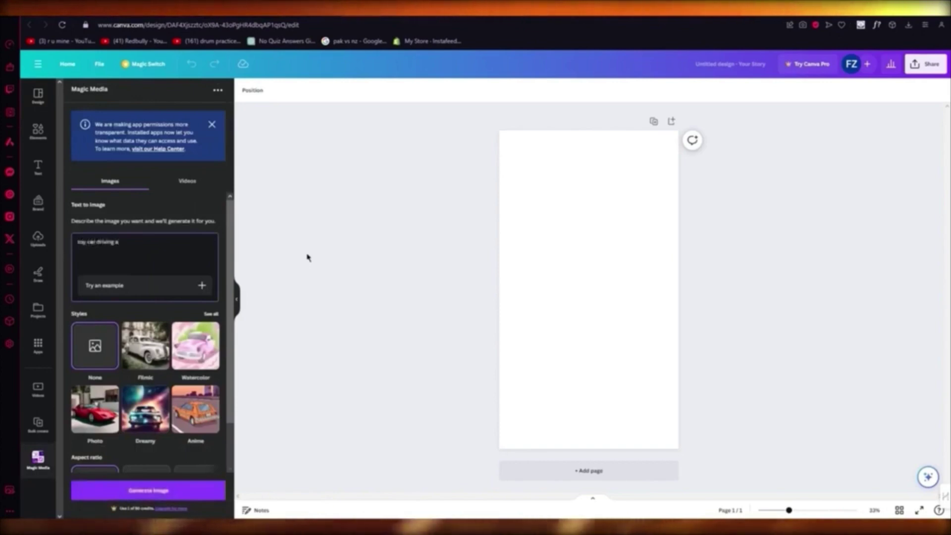
type("on a ro")
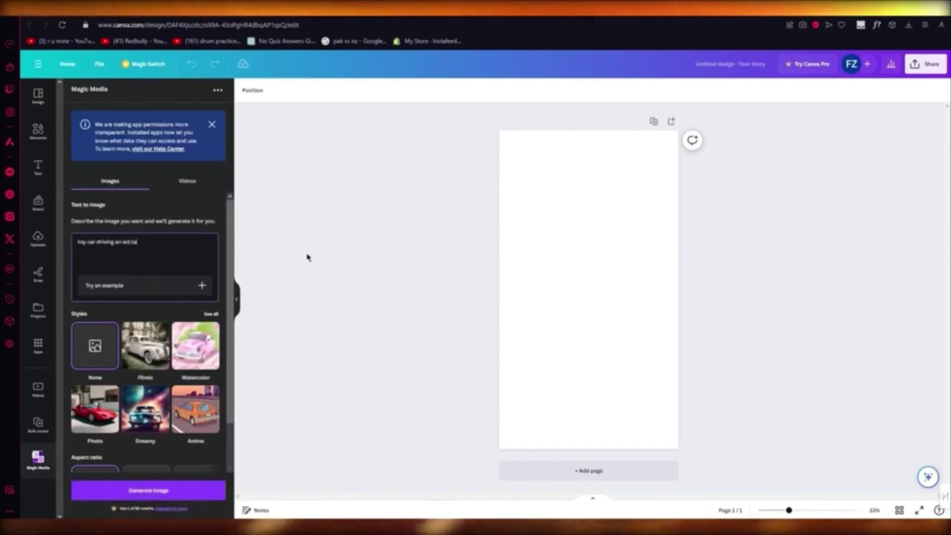
type("l car")
Generate Magic Media images for 'toy car driving an actual car' and place the red car on the page
key("Return")
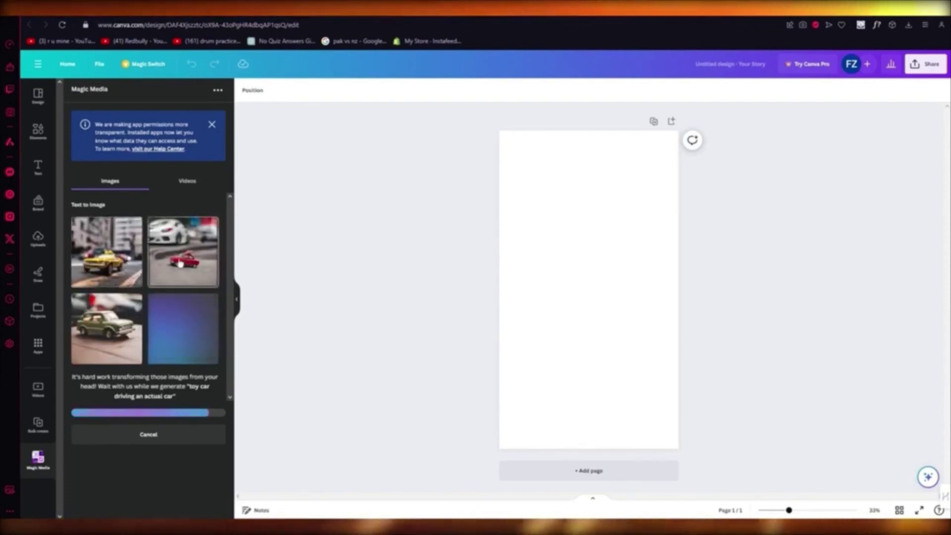
left_click_drag(180, 265, 572, 273)
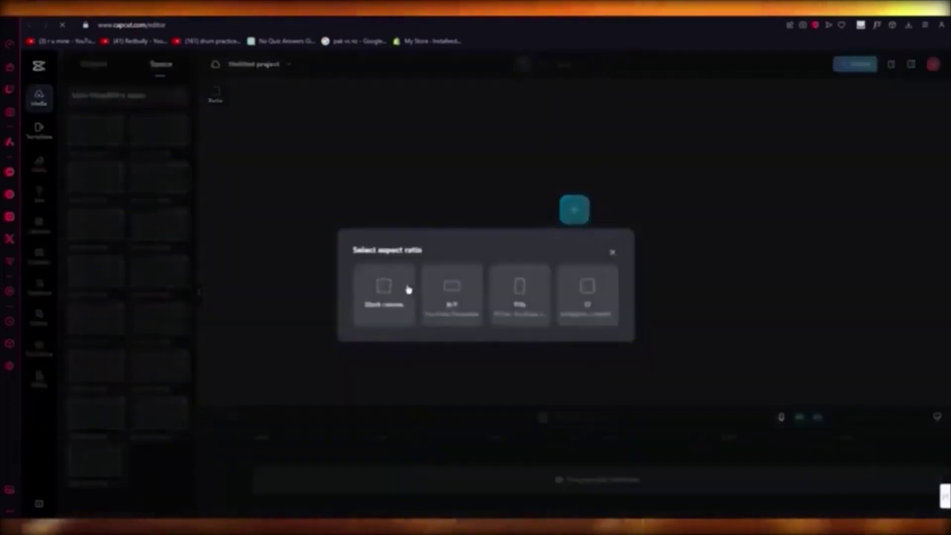
Choose the first aspect ratio, then split the mountain clip twice near its start
left_click(406, 289)
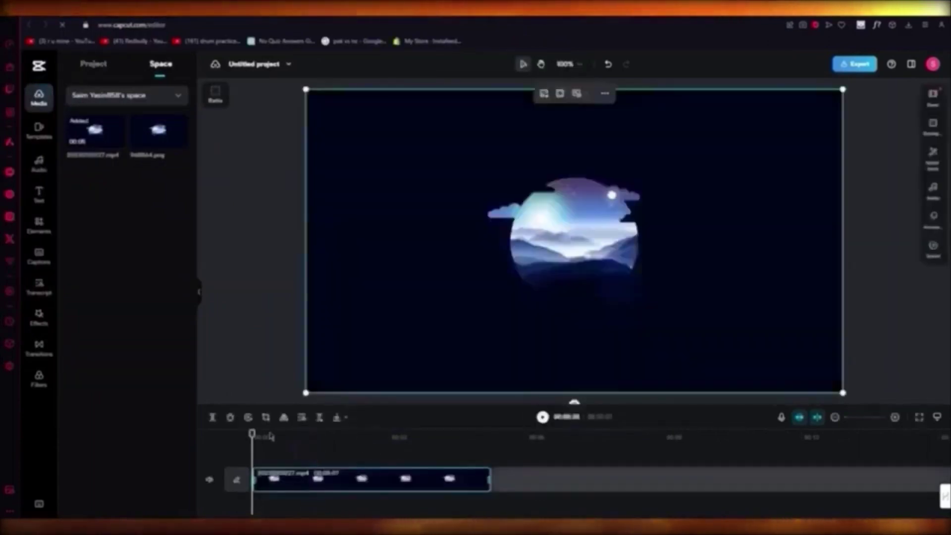
left_click(283, 438)
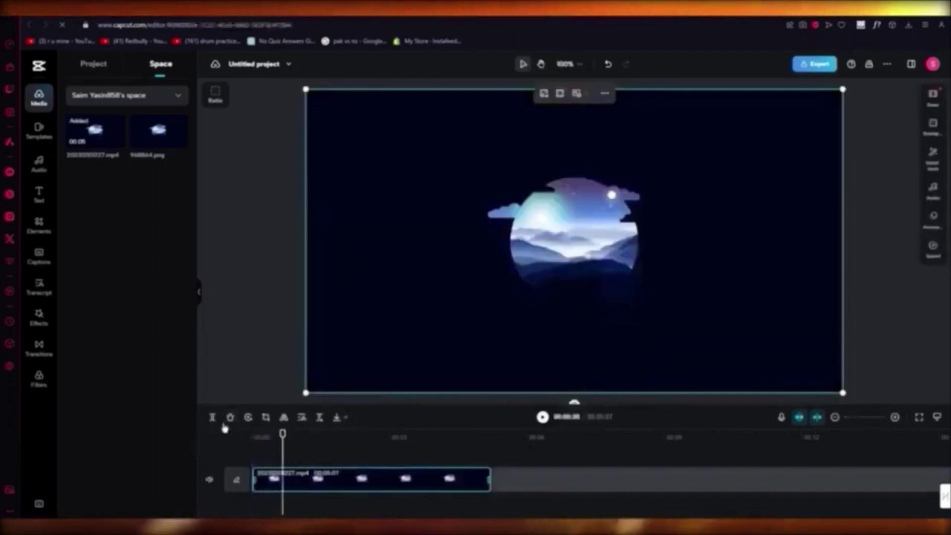
left_click(213, 418)
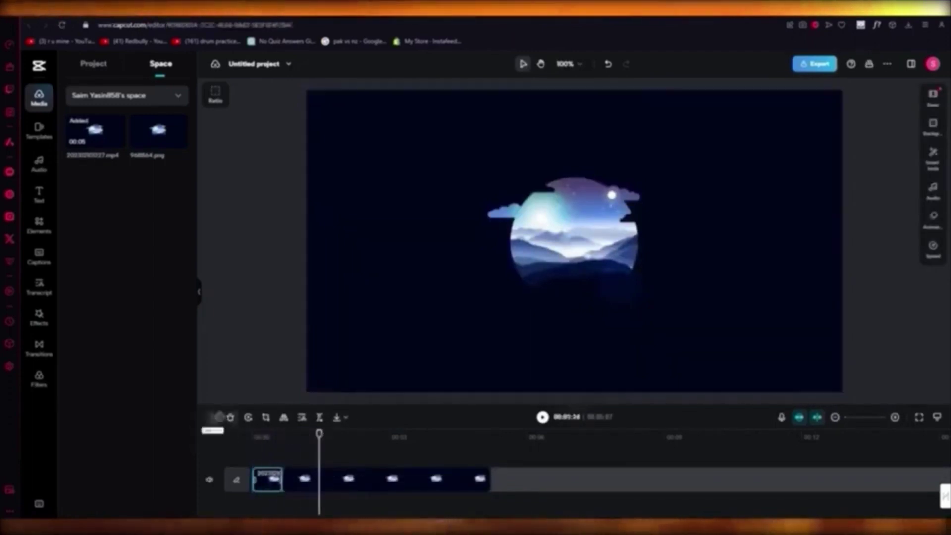
left_click(213, 417)
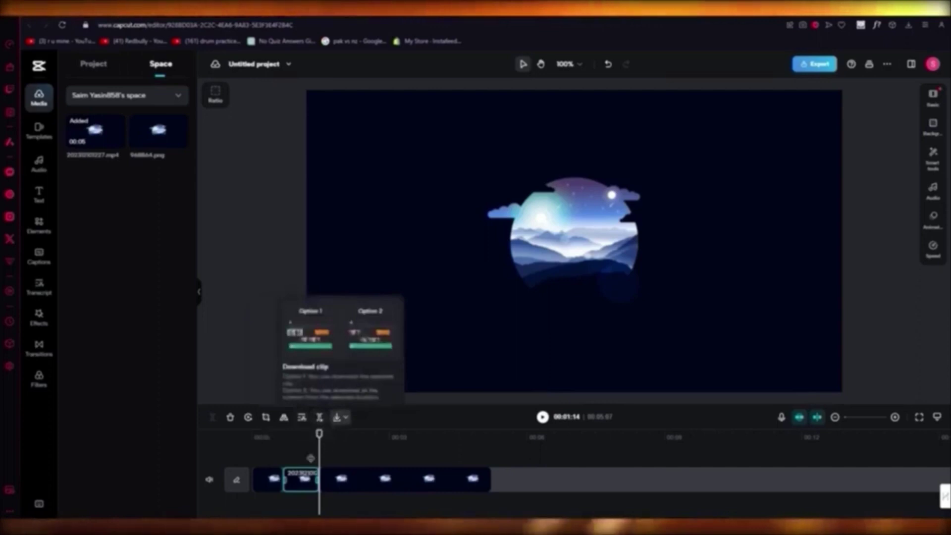
Flip the mountain image horizontally twice and return the playhead to about one second
left_click(285, 418)
left_click(284, 418)
left_click(298, 434)
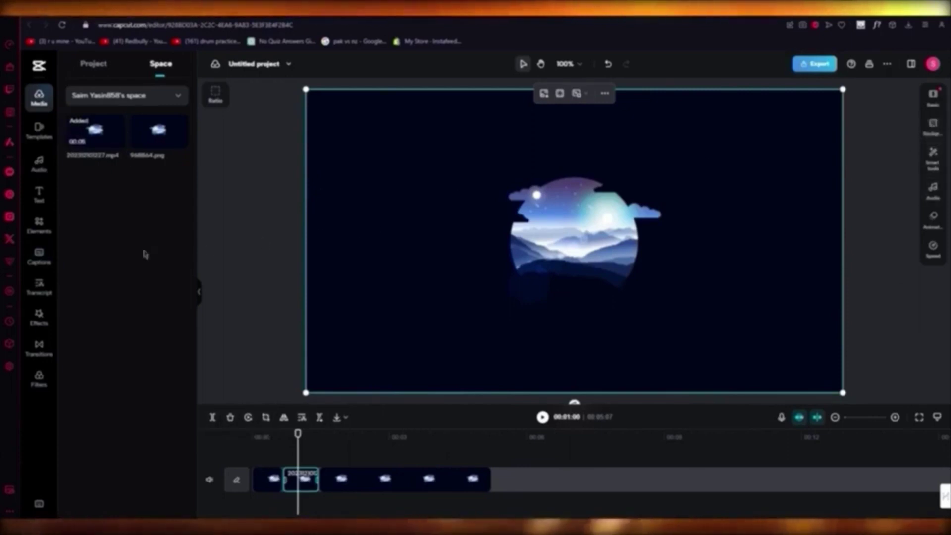
Browse the Elements, Transcript and Filters panels in the left sidebar
left_click(40, 225)
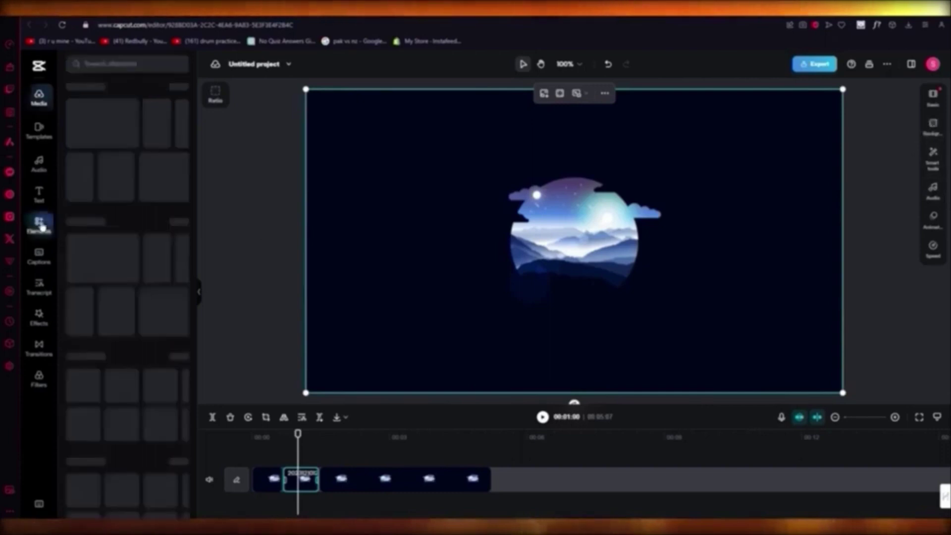
left_click(40, 289)
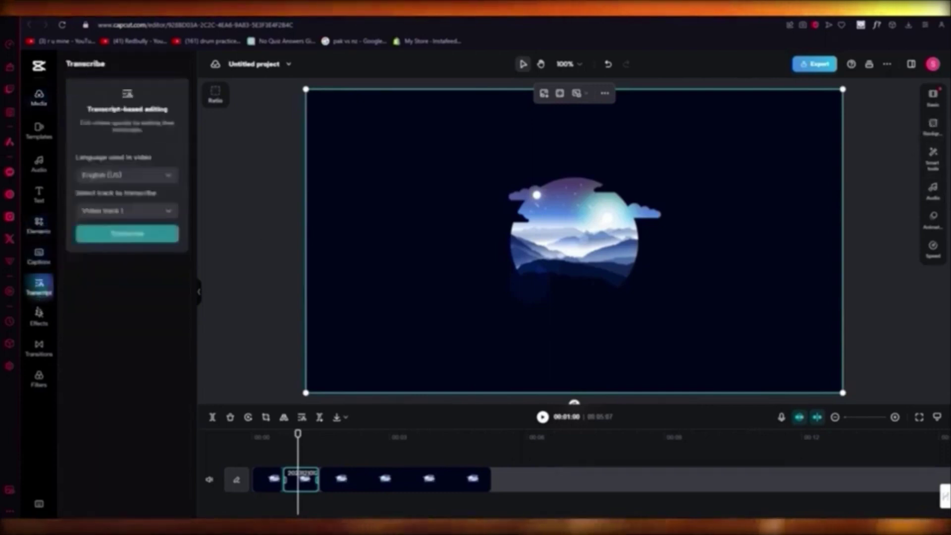
left_click(39, 377)
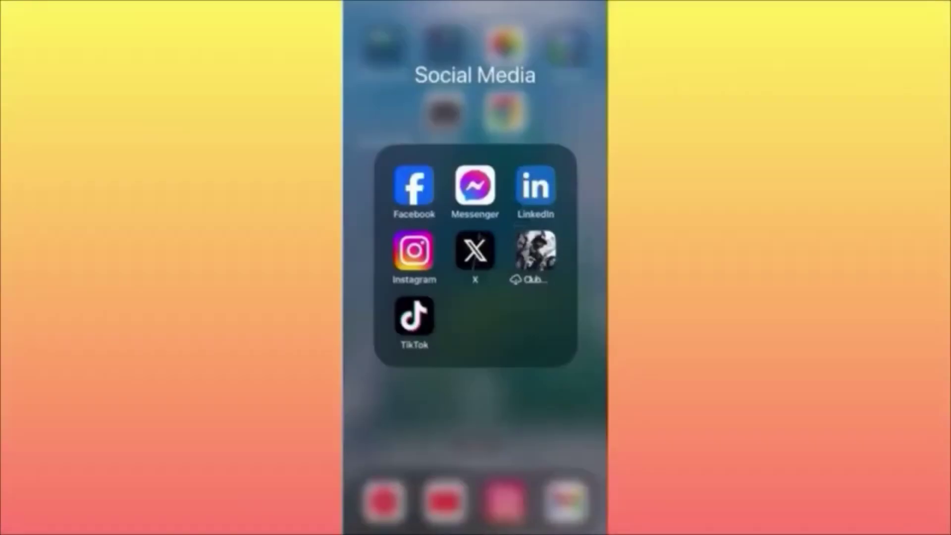
Launch TikTok, start a new post, and upload the crowd video from the gallery
left_click(414, 315)
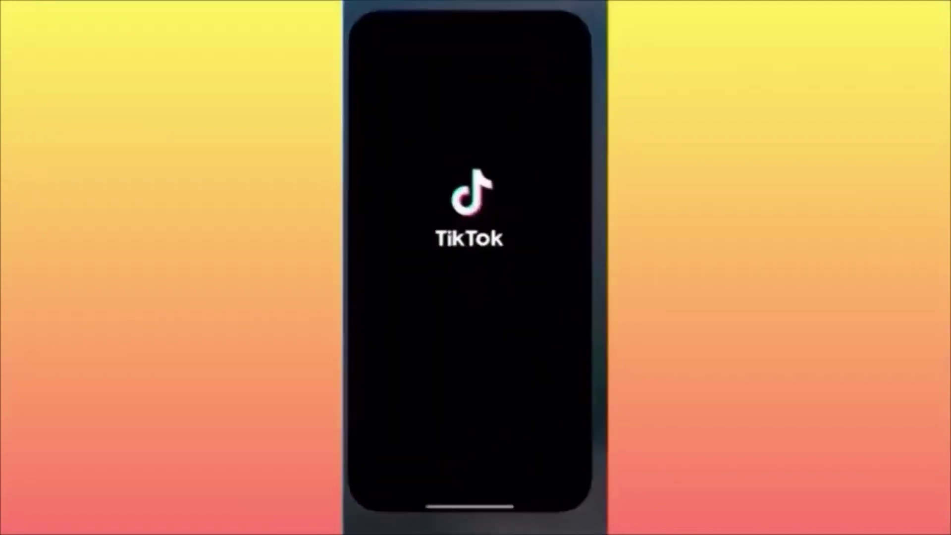
left_click(475, 506)
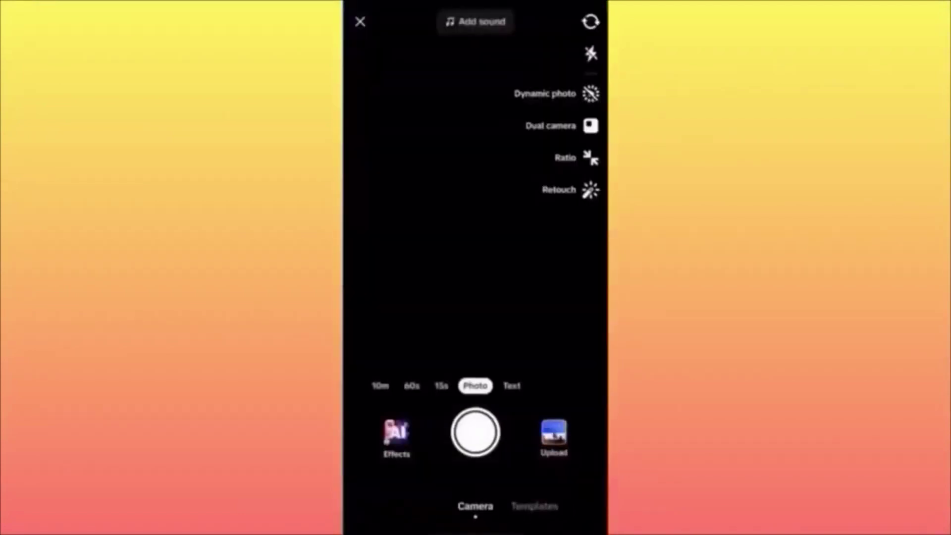
left_click(554, 435)
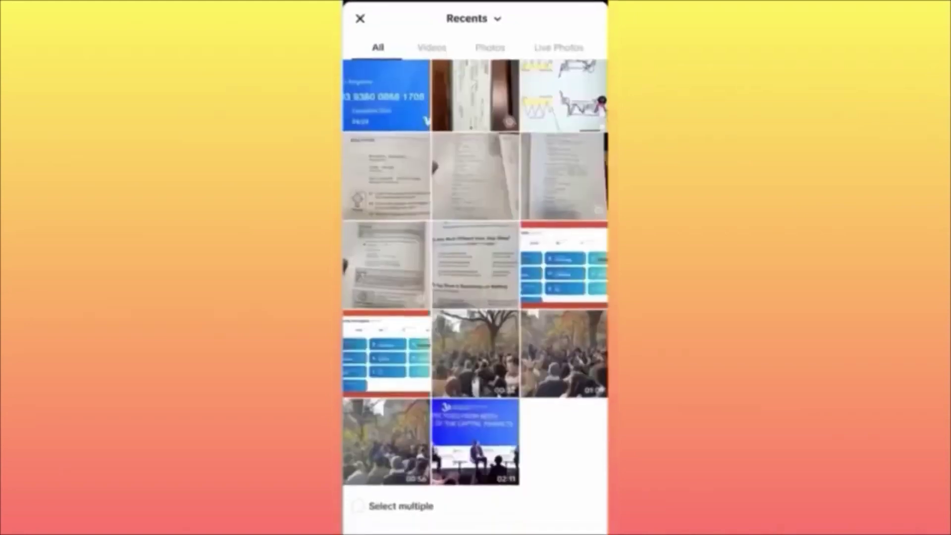
left_click(475, 353)
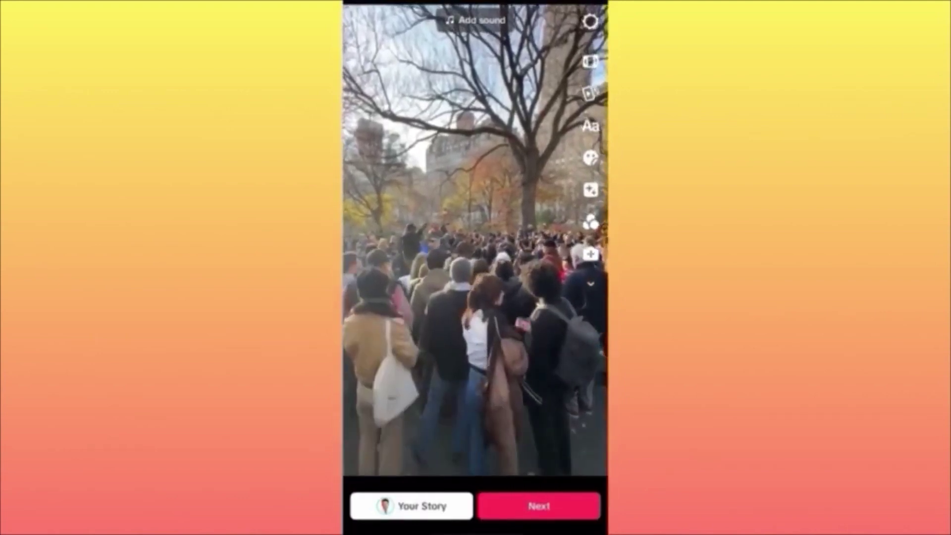
Auto-generate captions such as 'together is so precious' from the crowd video's audio
left_click(591, 286)
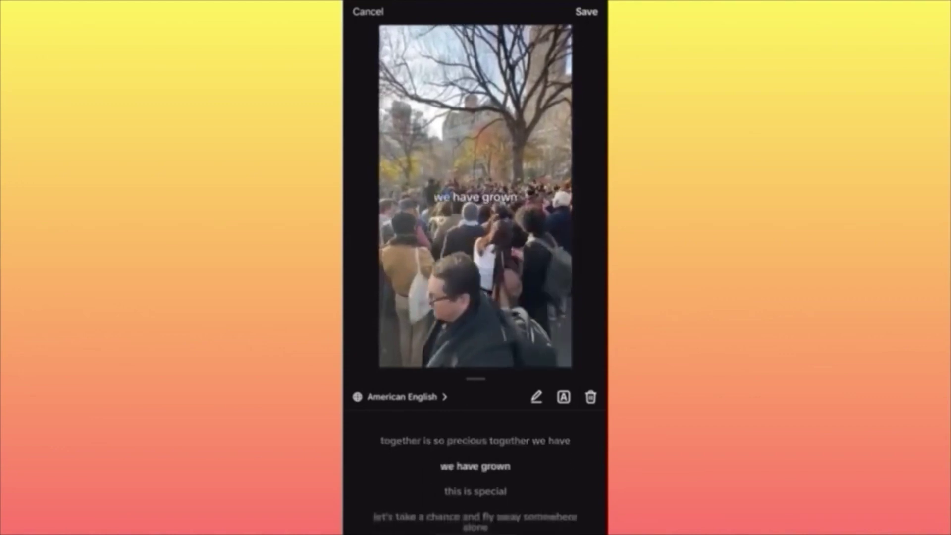
Restyle the crowd video's captions and save them, returning to the main editor
left_click(563, 397)
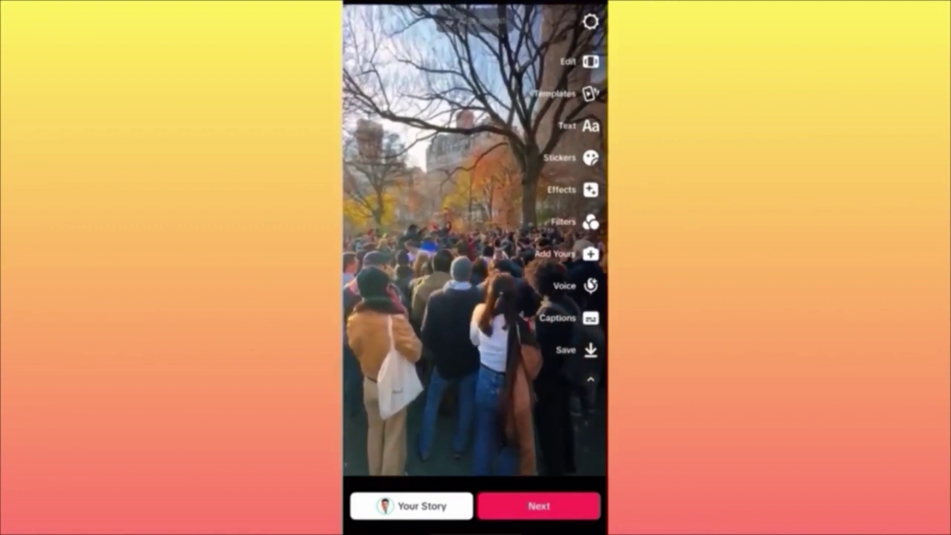
Briefly try the text overlay tool, then advance to the crowd video's Post screen
left_click(591, 125)
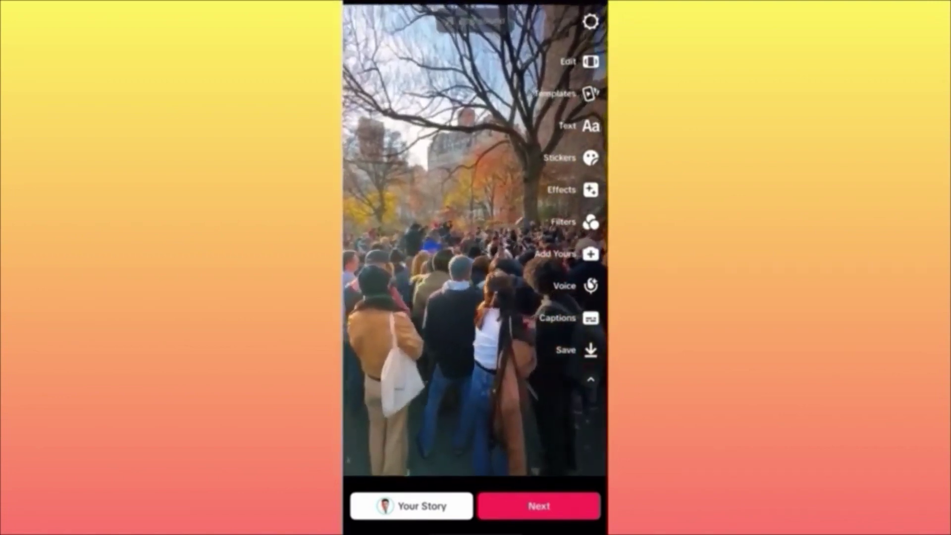
left_click(539, 505)
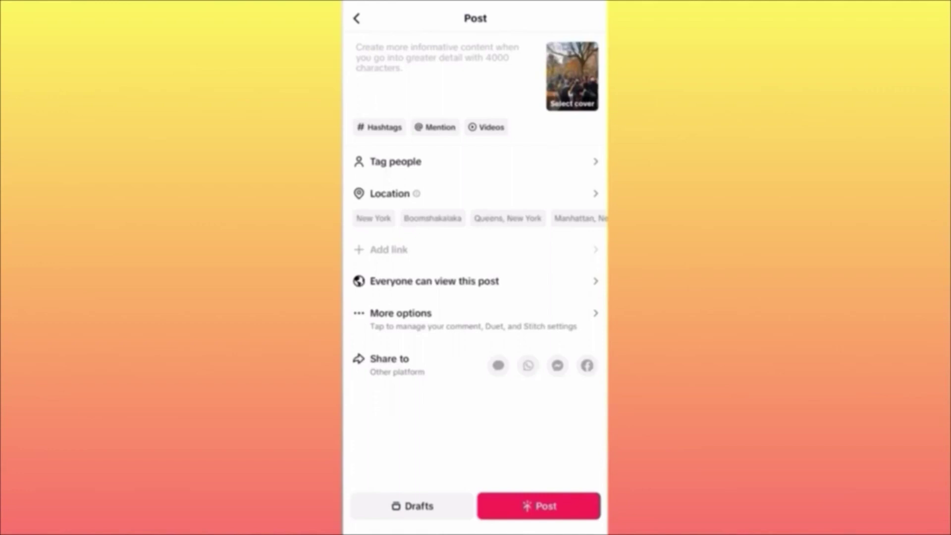
Tag New York as the location and caption the post 'Live concert in Central Park during the weekend.'
left_click(373, 218)
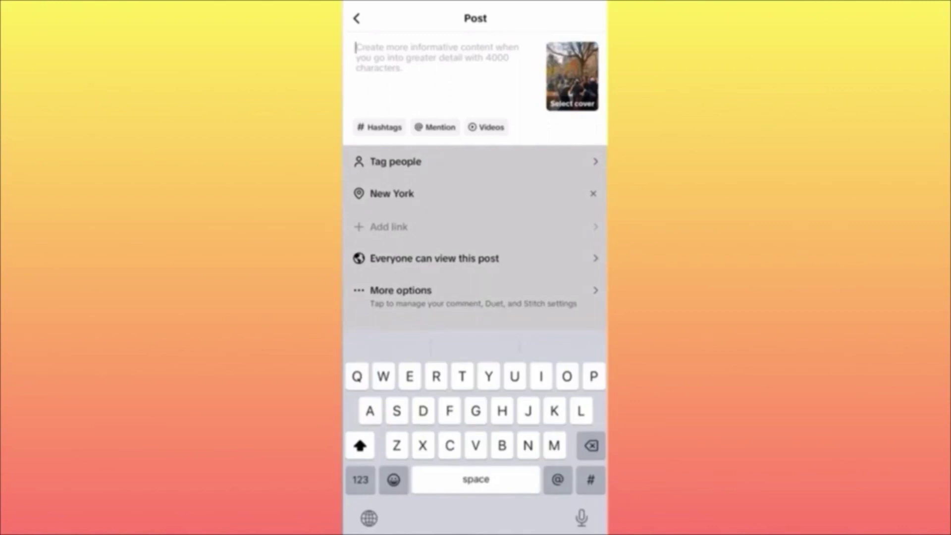
type("L")
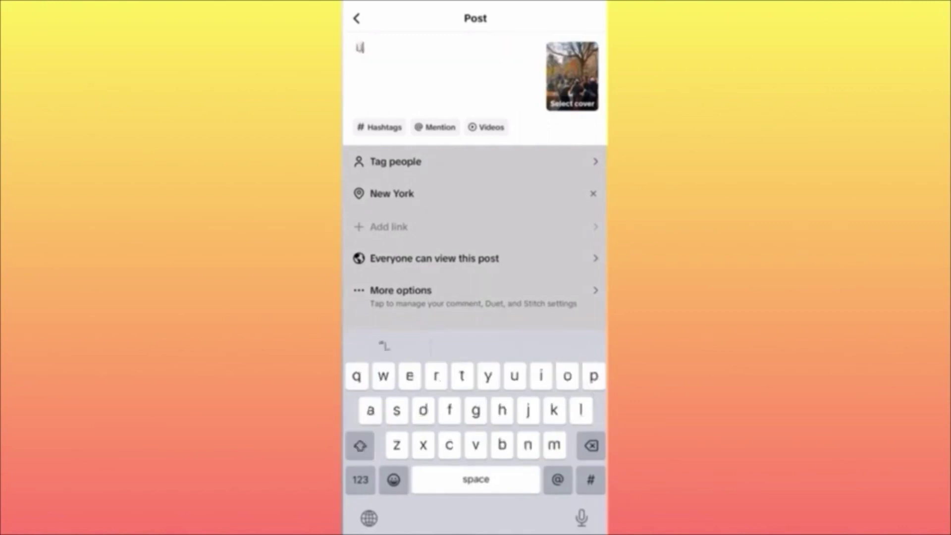
type("ive conc")
left_click(476, 346)
type("i")
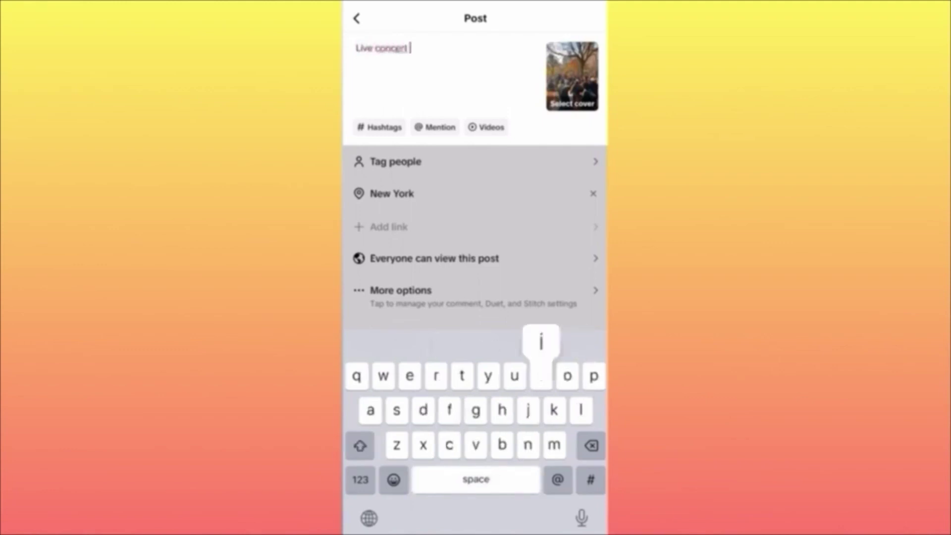
type("n ce")
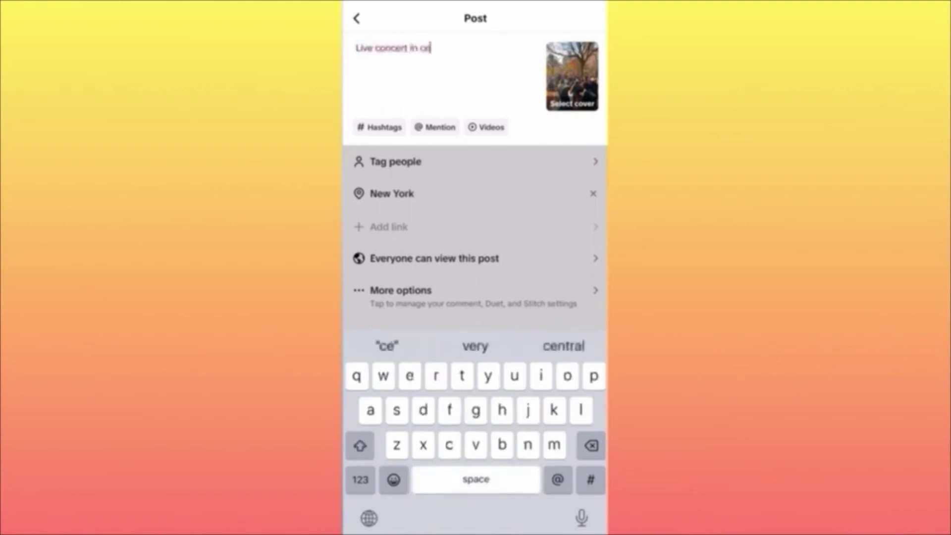
type("b")
key("BackSpace")
type("ntral park")
left_click(476, 346)
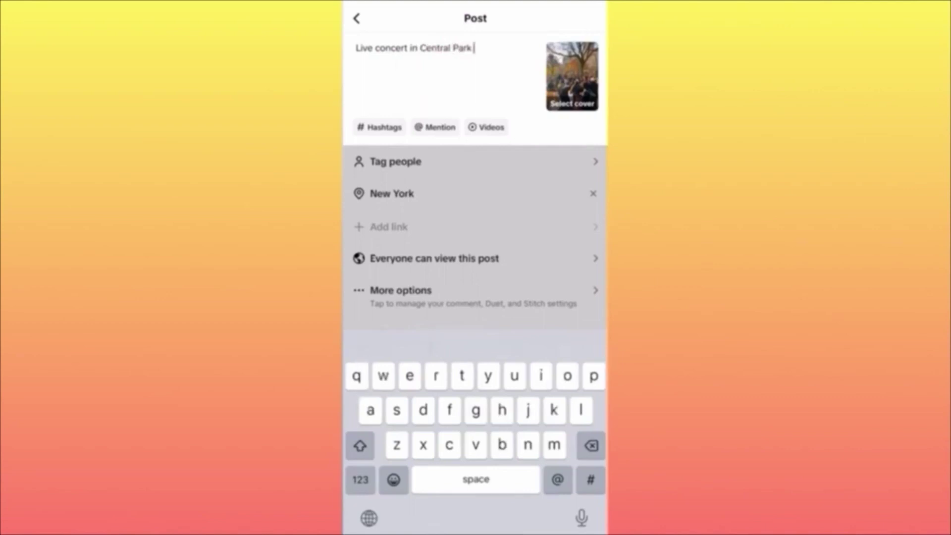
type("during ")
type("the wekend")
key("BackSpace")
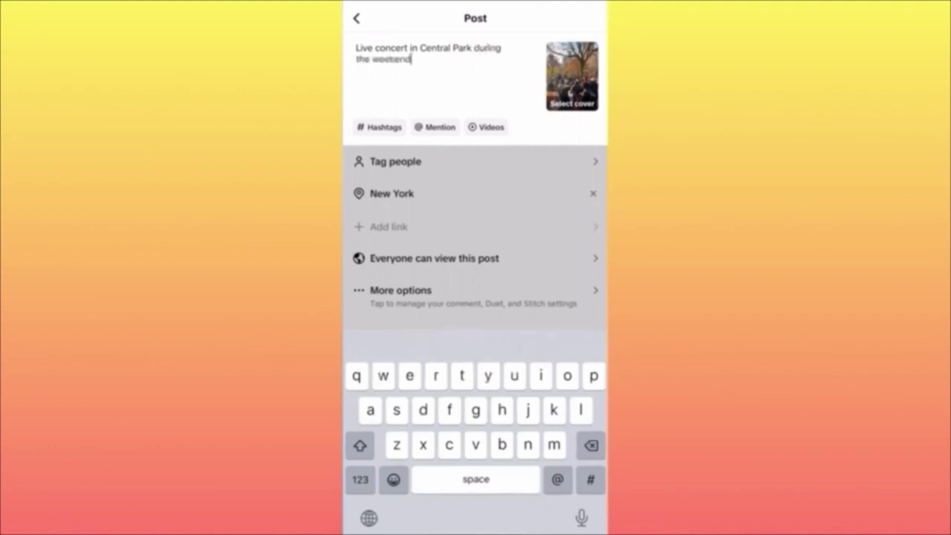
type(". ")
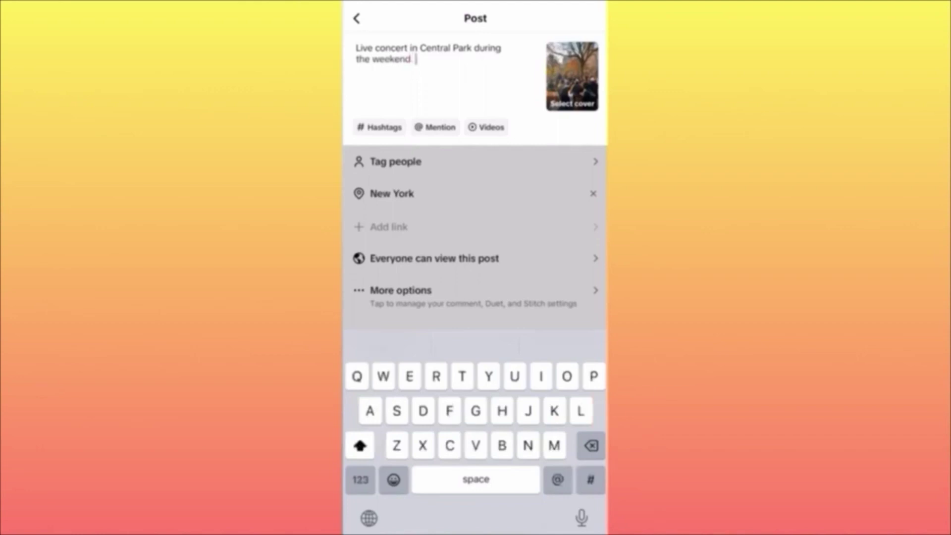
type("#")
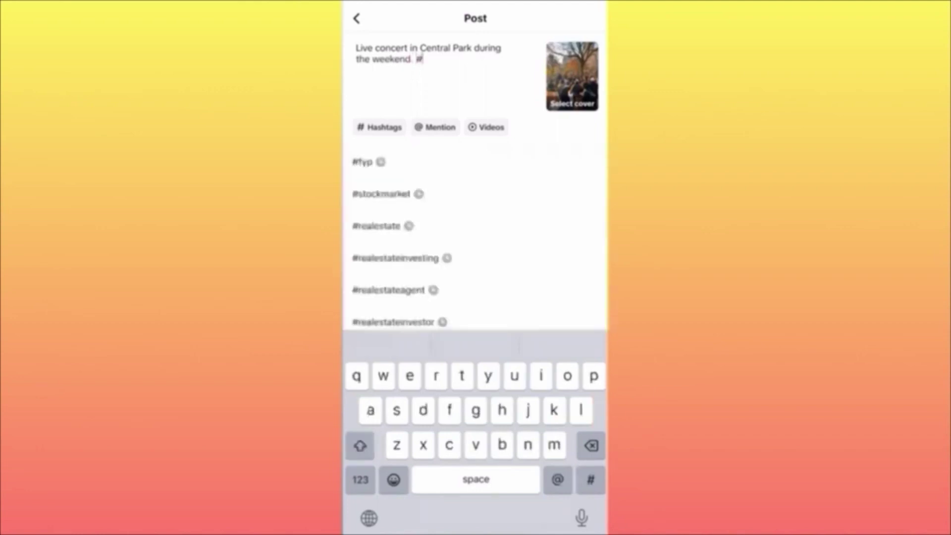
type("fyp")
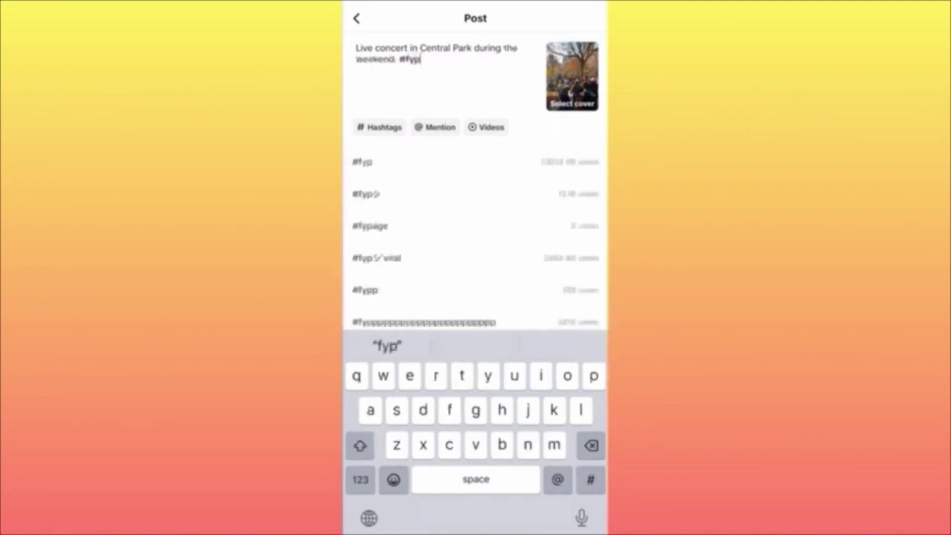
Append hashtags #fyp, #thingstodoinnyc, #weekend and #centralpark to the caption and dismiss the keyboard
left_click(363, 161)
left_click(360, 479)
left_click(359, 445)
type("#")
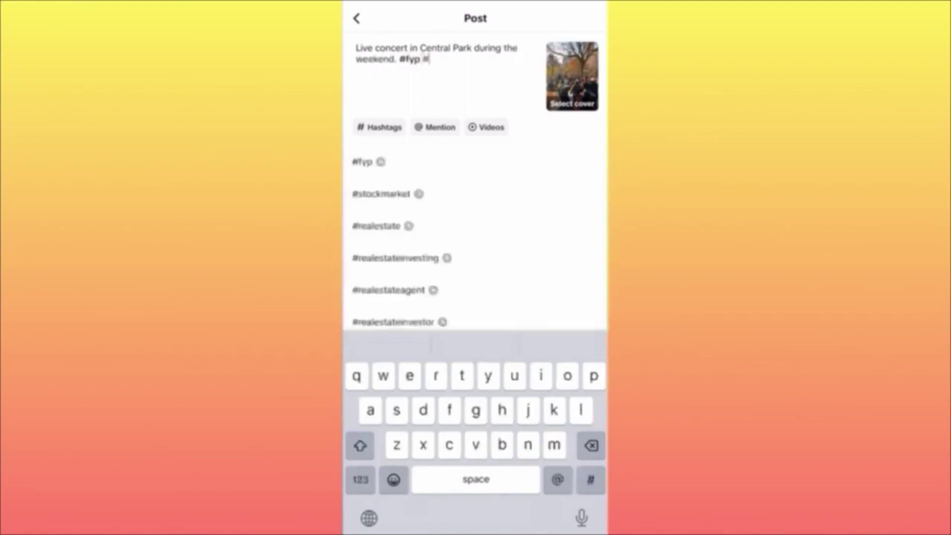
type("thingst")
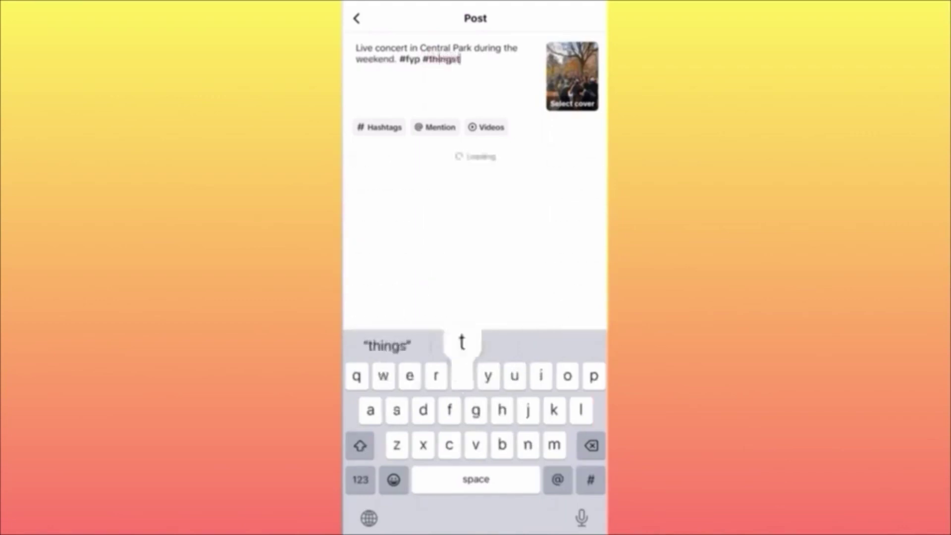
type("odo")
left_click(389, 193)
type("#")
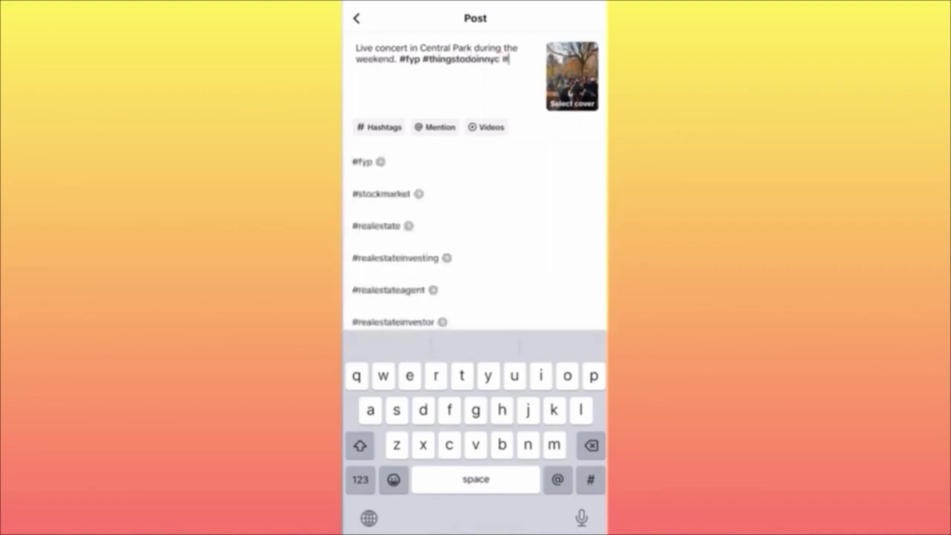
type("week")
left_click(379, 224)
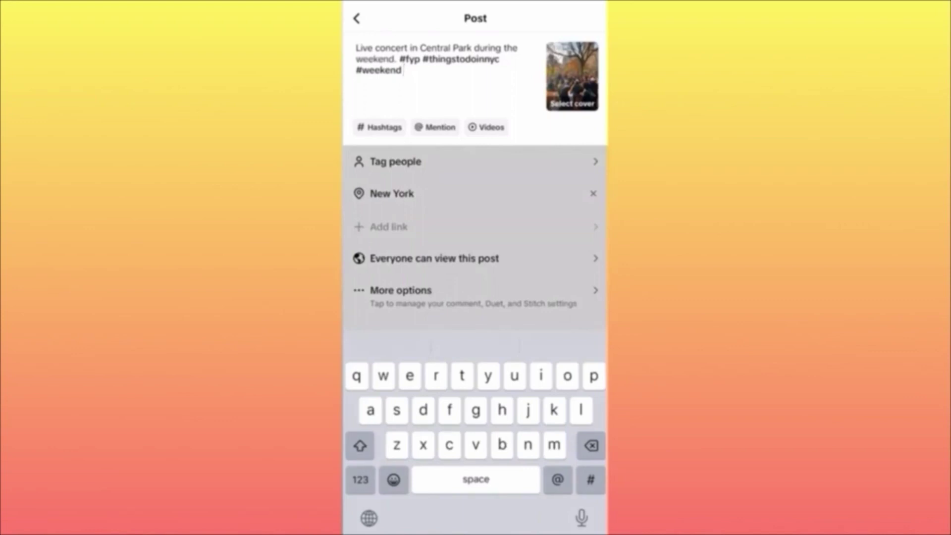
type("#")
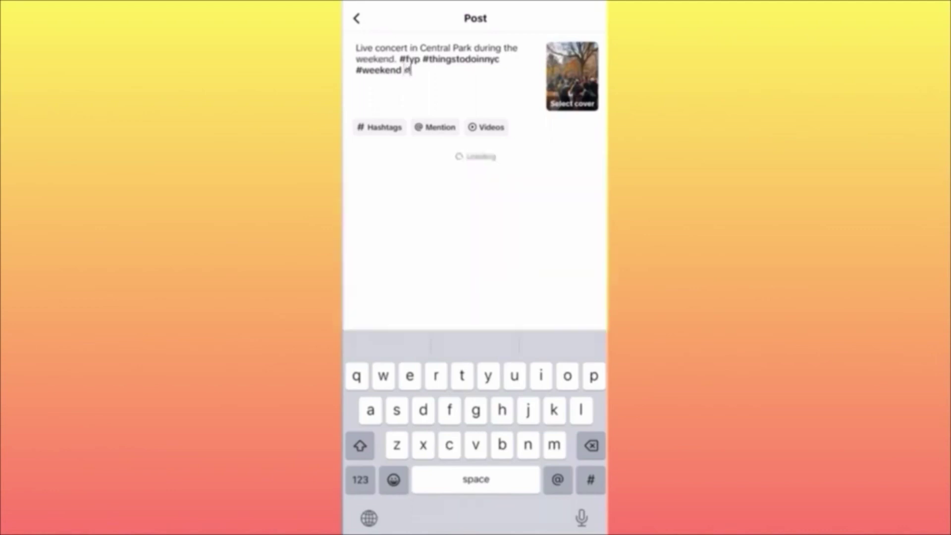
type("central")
left_click(382, 221)
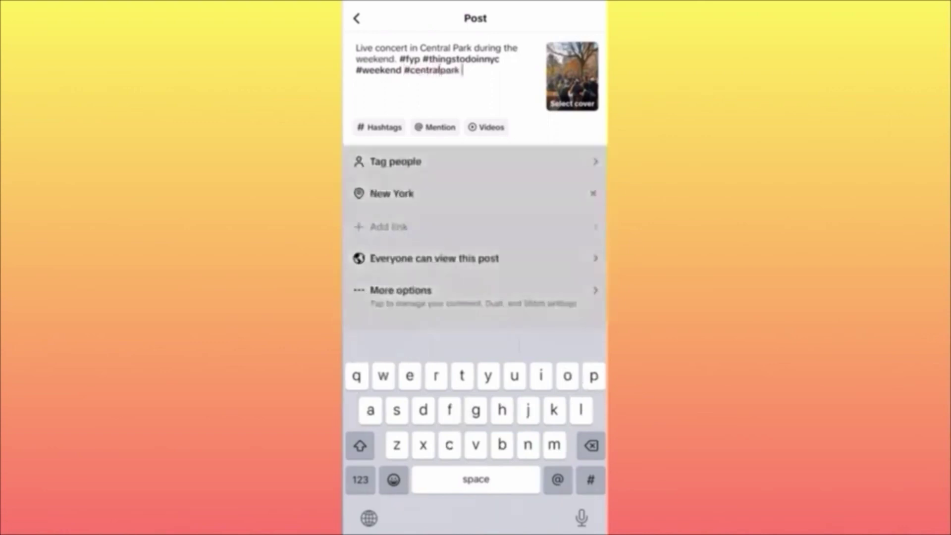
left_click(476, 320)
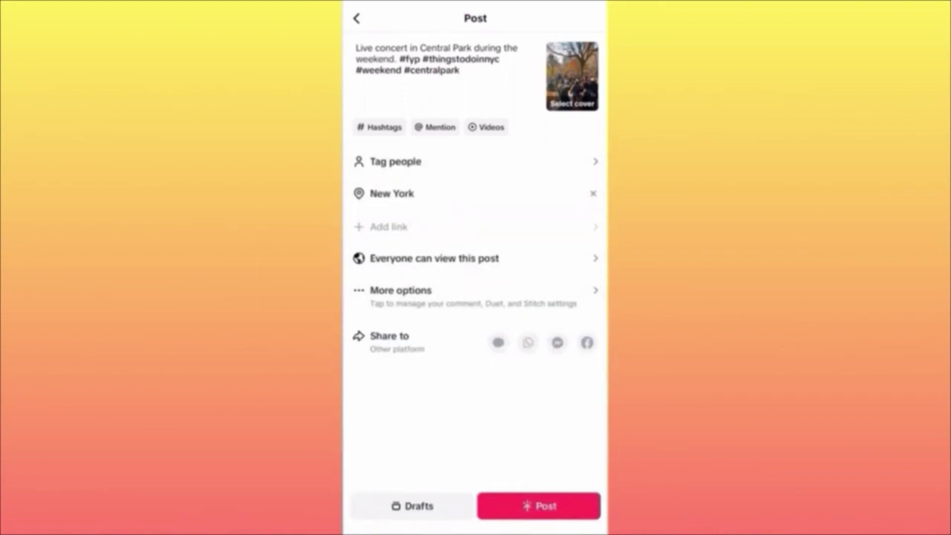
Set a later frame of the concert video as the post cover and save it
left_click(572, 82)
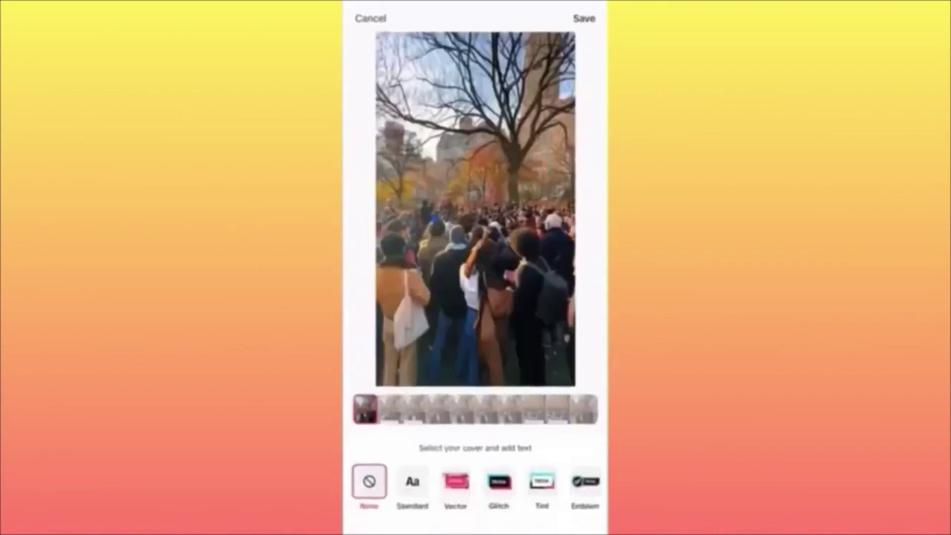
left_click_drag(385, 408, 393, 408)
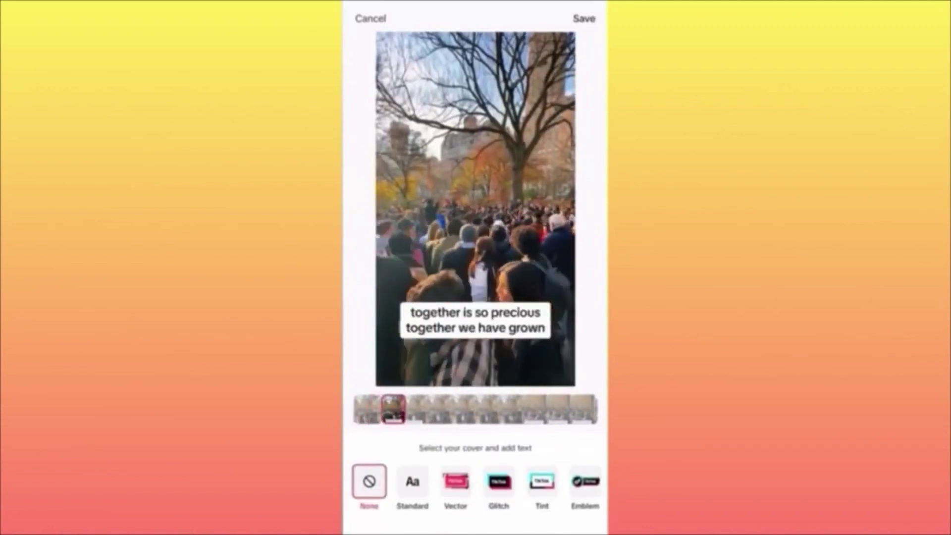
left_click(584, 18)
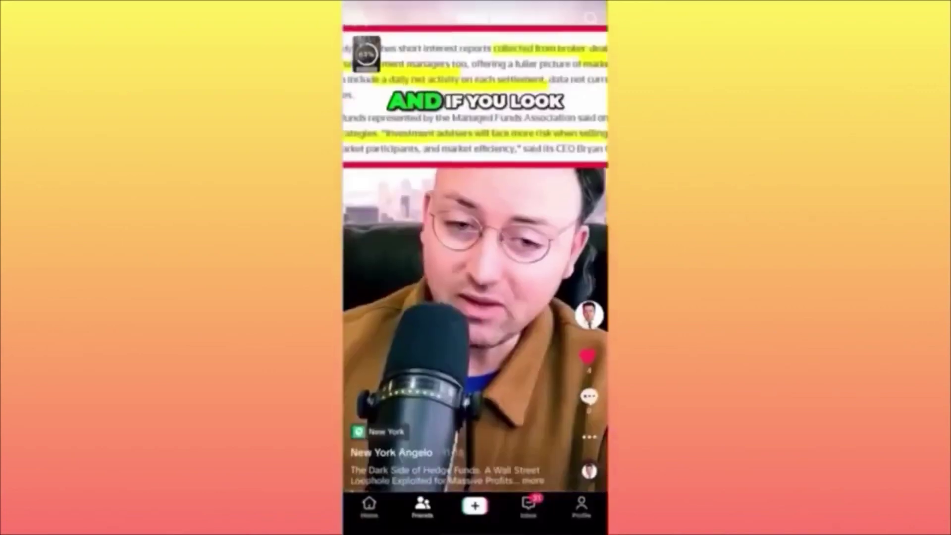
scroll(475, 261, "down", 3)
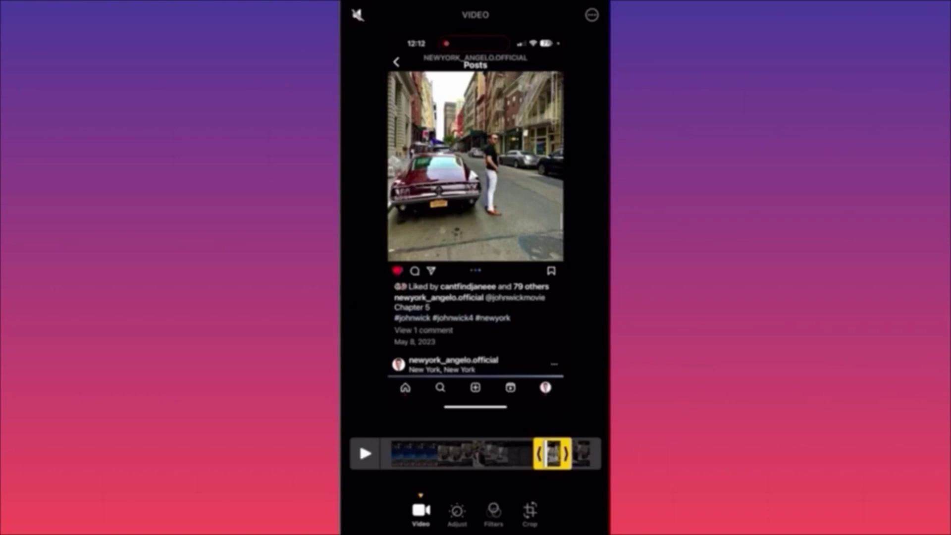
Apply Auto enhance to the red-car video and fine-tune its strength
left_click(458, 513)
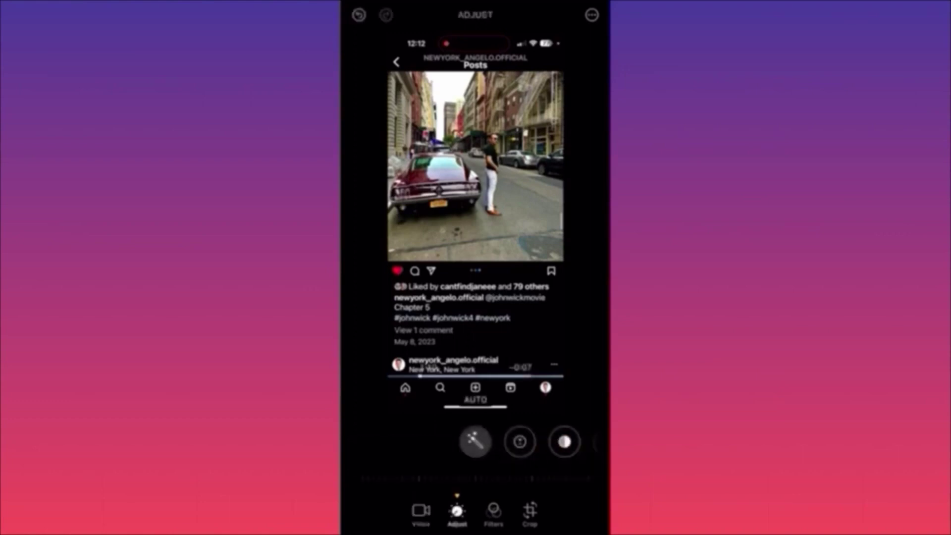
left_click(475, 441)
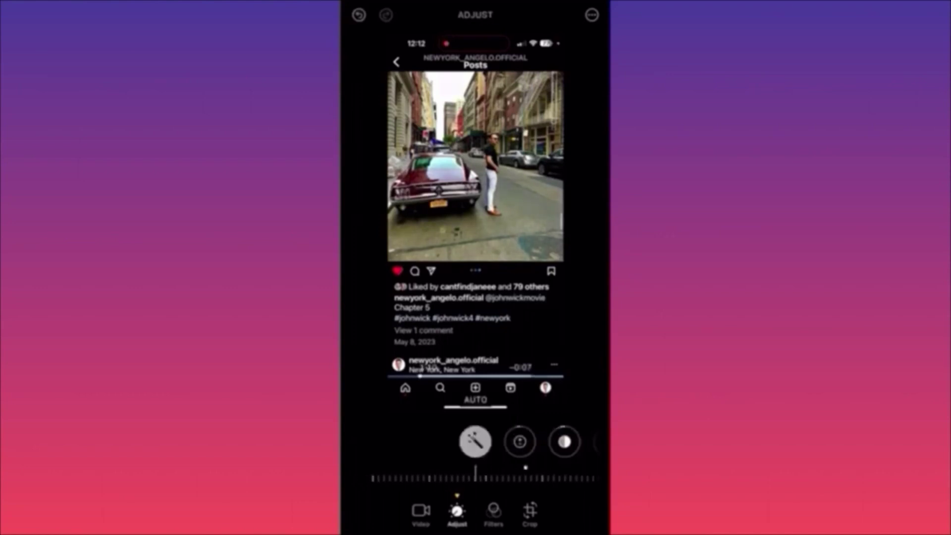
mouse_move(490, 478)
left_mouse_down()
mouse_move(477, 477)
mouse_move(501, 478)
mouse_move(477, 478)
left_mouse_up()
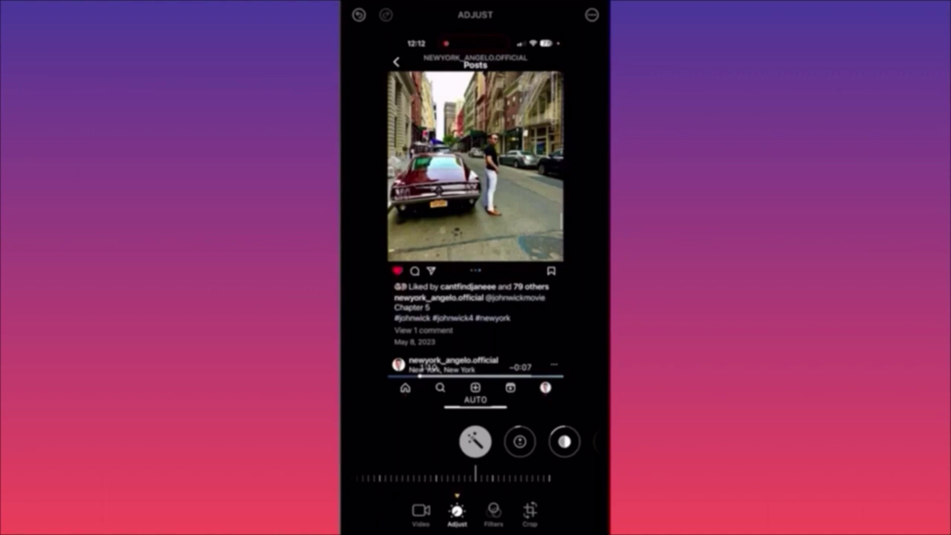
left_click_drag(475, 478, 461, 478)
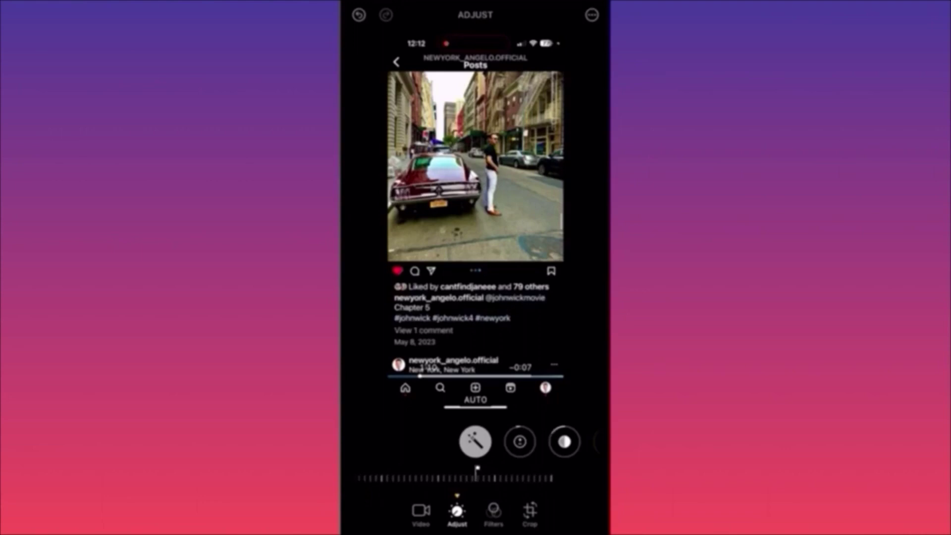
left_click(520, 442)
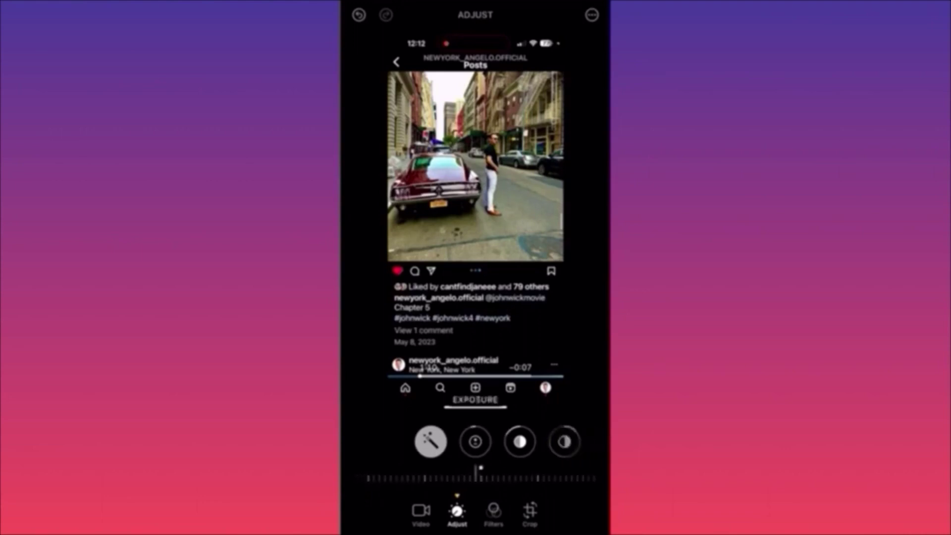
Try brighter and darker exposure levels on the red-car video, ending back at 0
left_click_drag(475, 478, 457, 478)
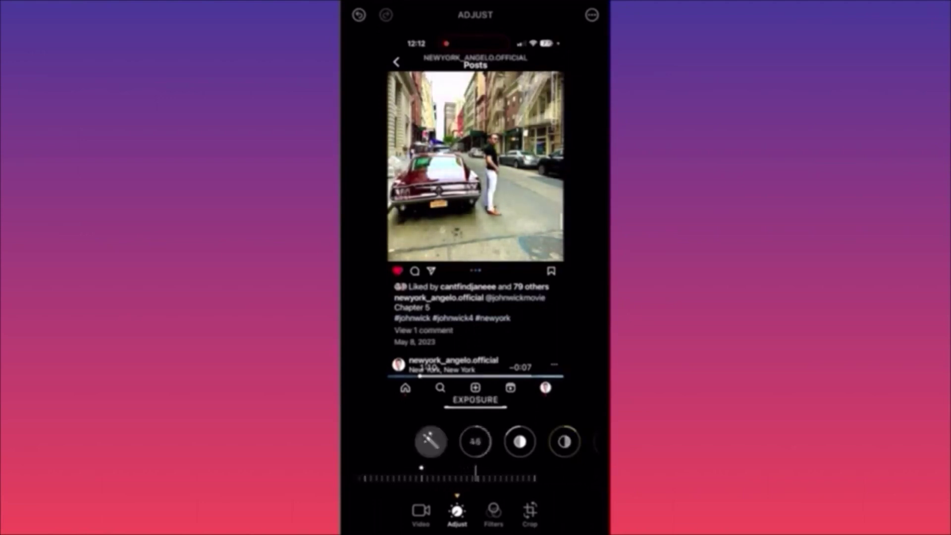
mouse_move(475, 477)
left_mouse_down()
mouse_move(507, 477)
mouse_move(426, 478)
left_mouse_up()
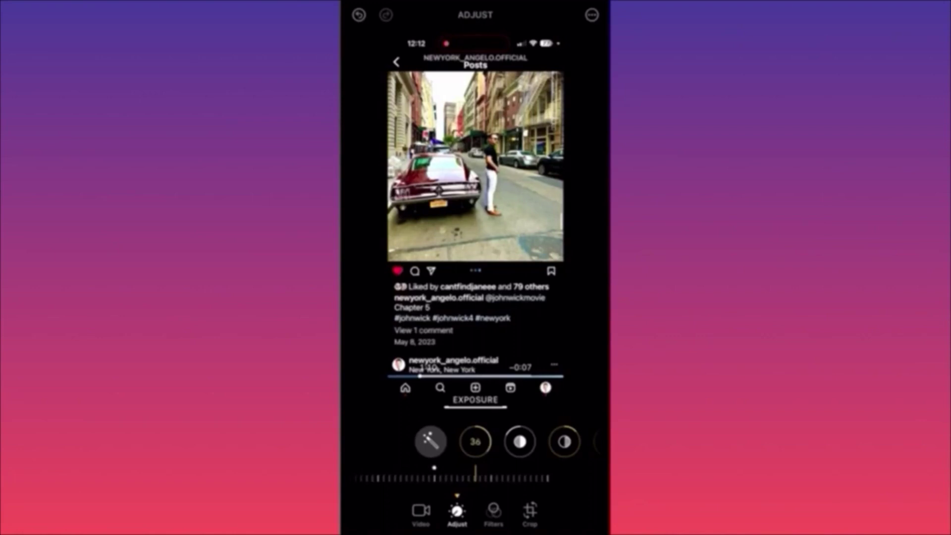
left_click_drag(446, 478, 476, 478)
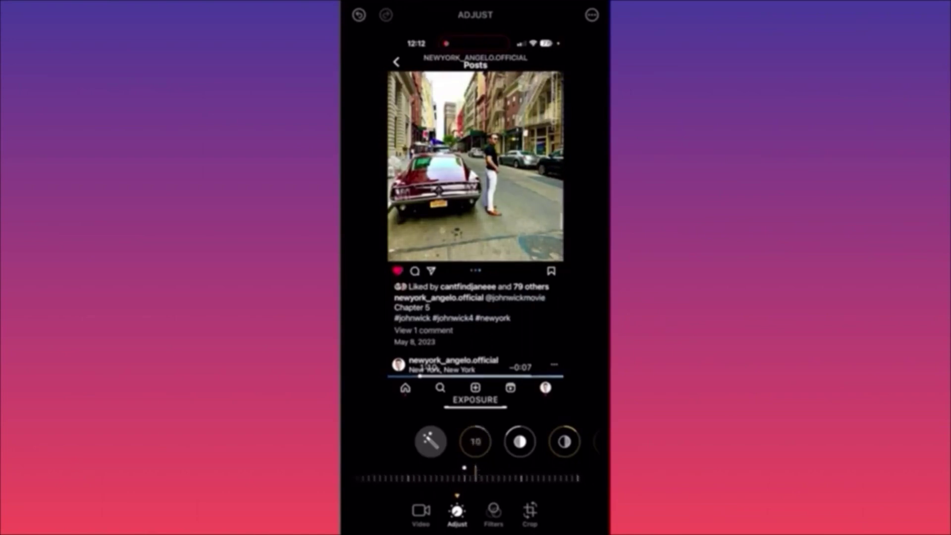
left_click_drag(476, 478, 507, 478)
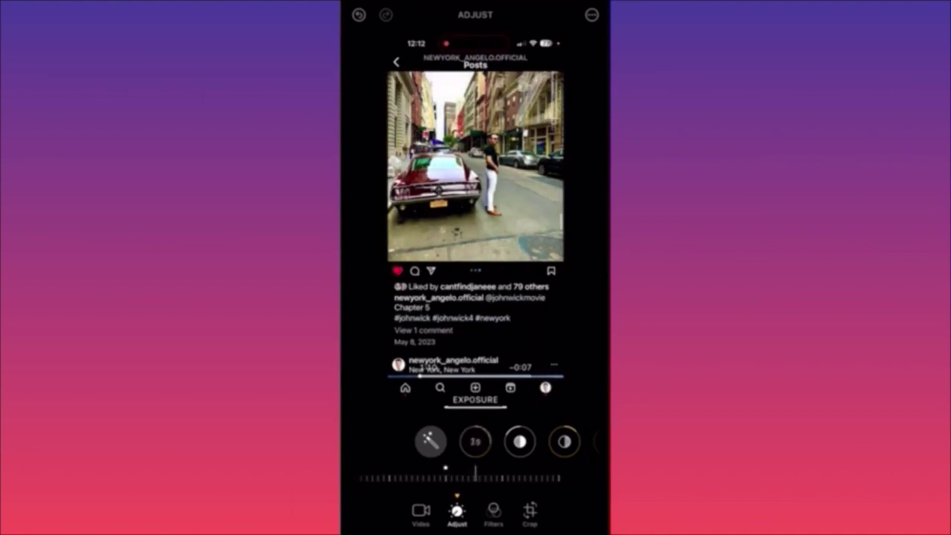
left_click_drag(520, 478, 409, 478)
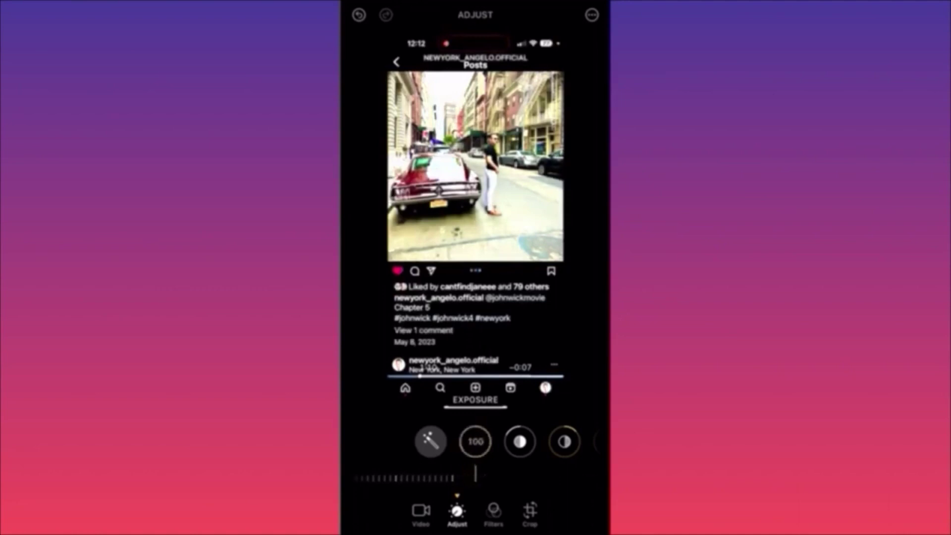
left_click_drag(416, 478, 475, 478)
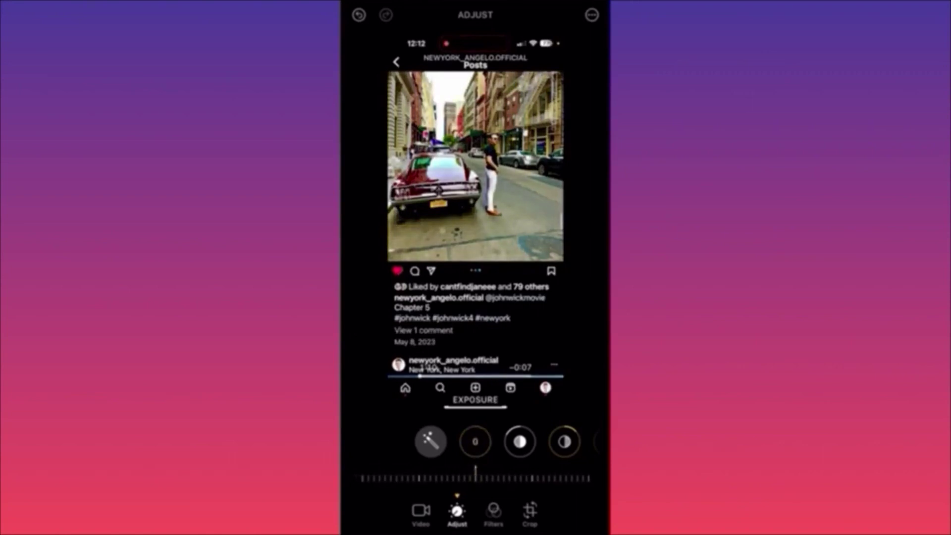
Drop the red-car video's Highlights slider to -42
left_click(520, 442)
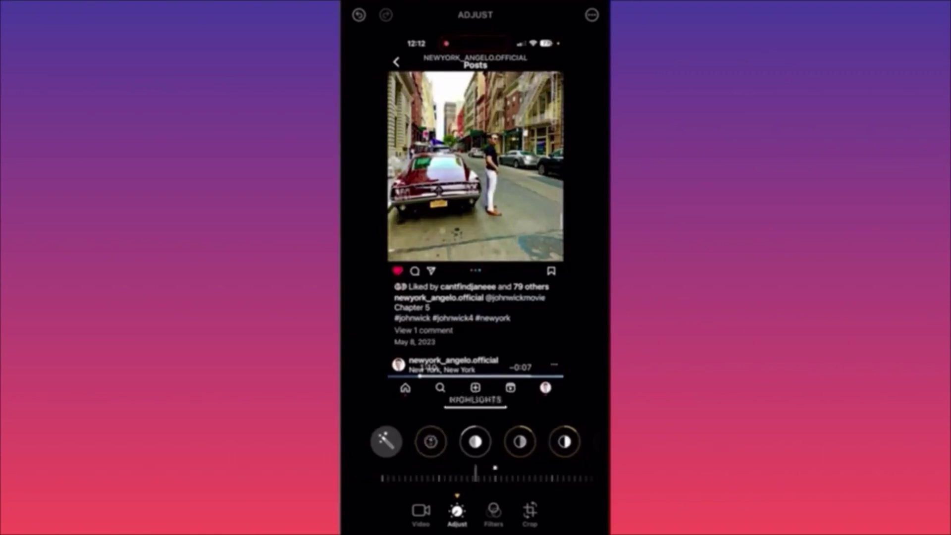
mouse_move(495, 468)
left_mouse_down()
mouse_move(524, 468)
mouse_move(390, 468)
mouse_move(535, 468)
mouse_move(455, 469)
left_mouse_up()
left_click(521, 442)
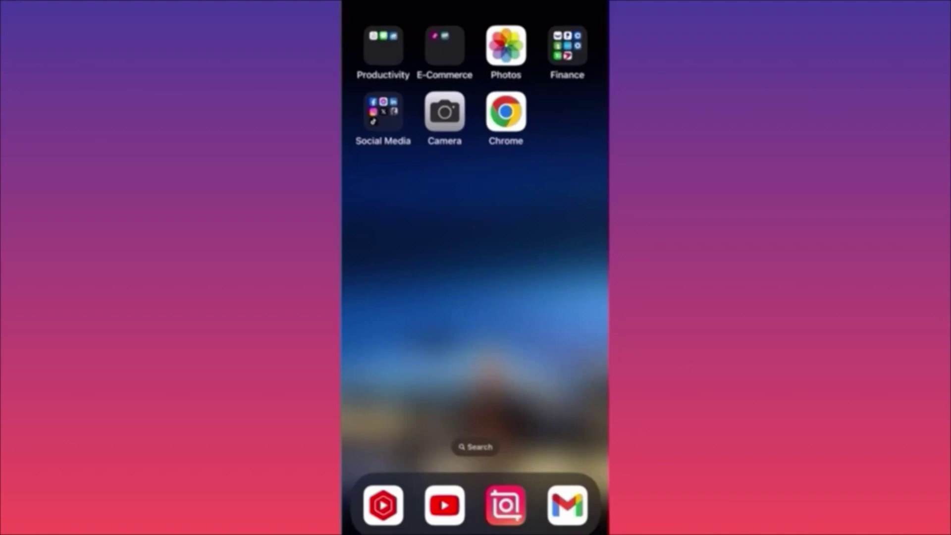
Launch Instagram from the Social Media folder and begin a new post
left_click(383, 112)
left_click(412, 251)
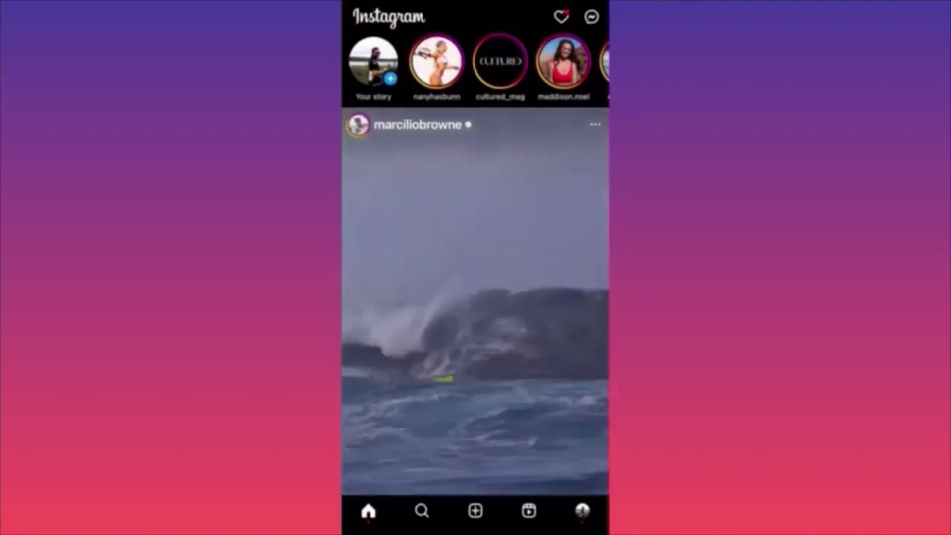
left_click(475, 510)
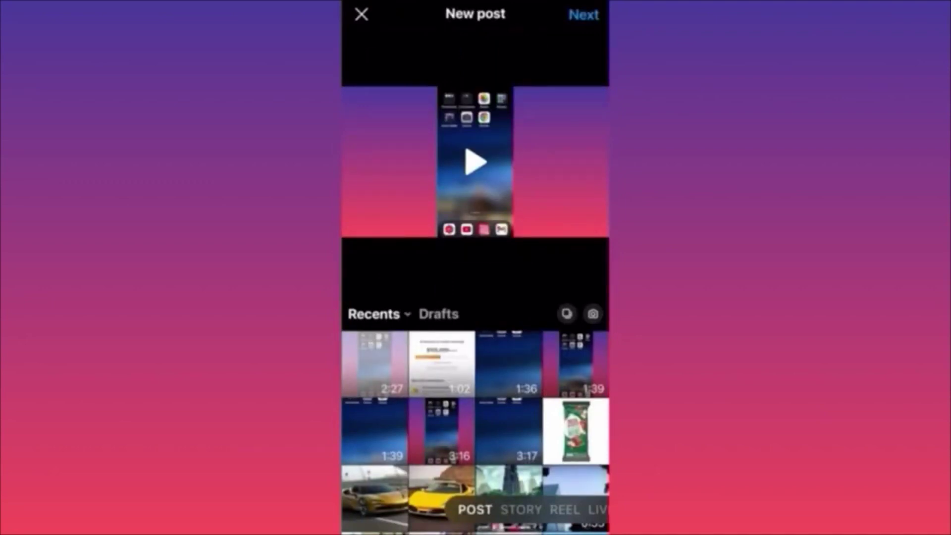
Switch to Reel mode, skip the draft, and load the yellow sports car clip
left_click(520, 509)
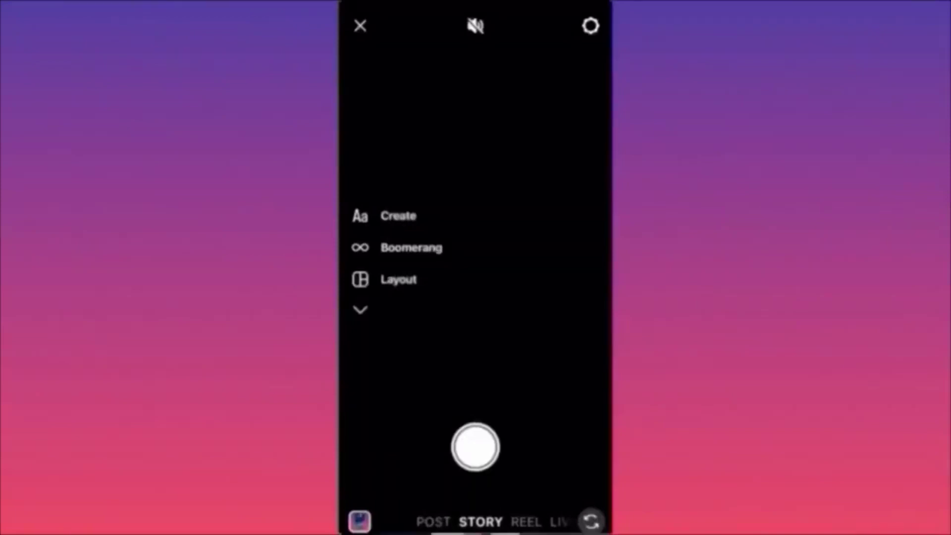
left_click(525, 522)
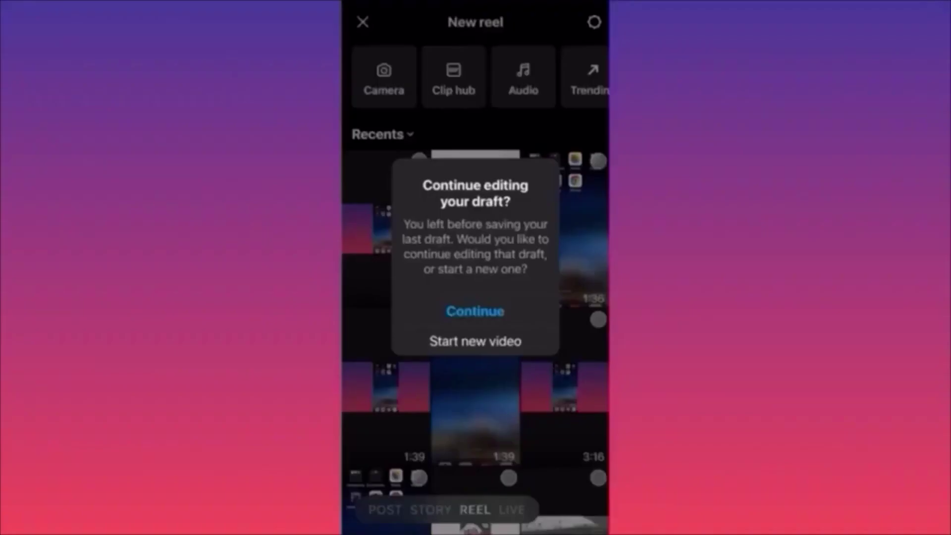
left_click(475, 341)
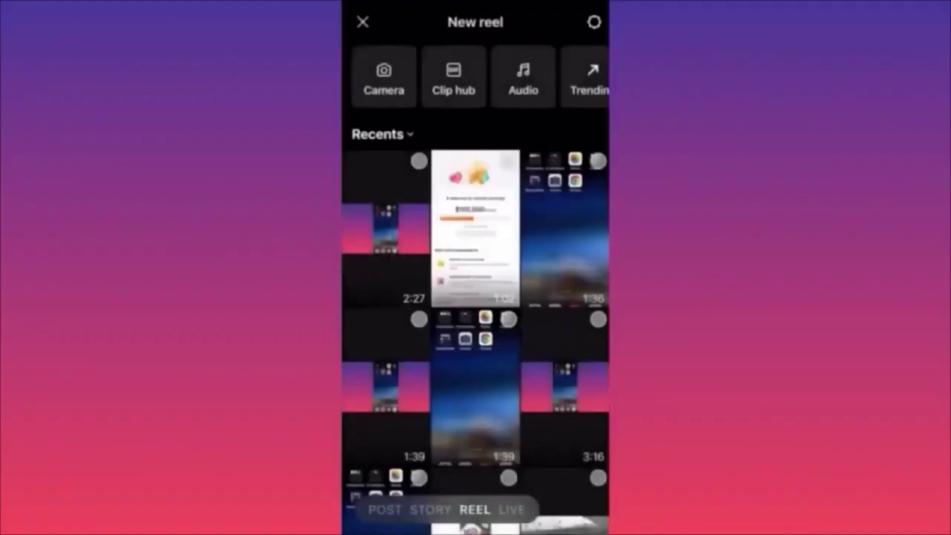
scroll(475, 297, "down", 2)
scroll(475, 297, "down", 3)
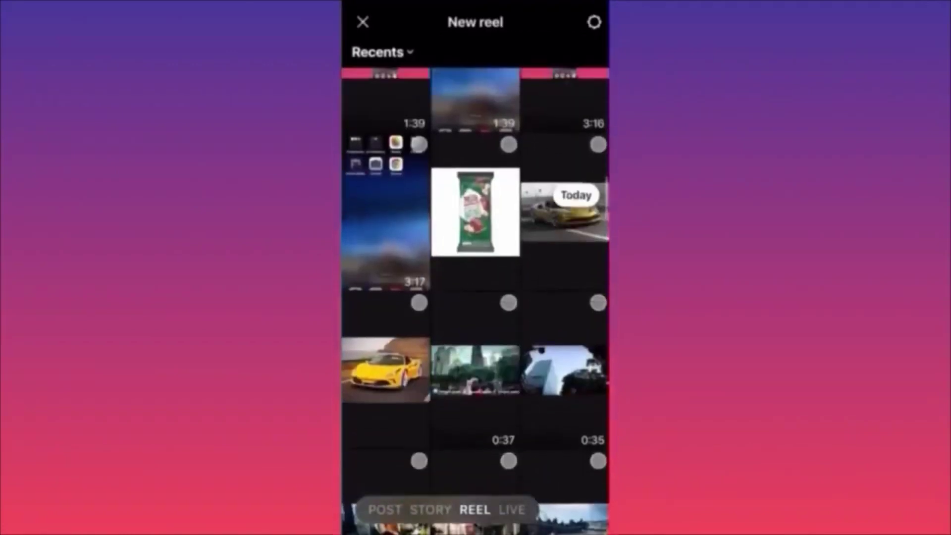
left_click(418, 301)
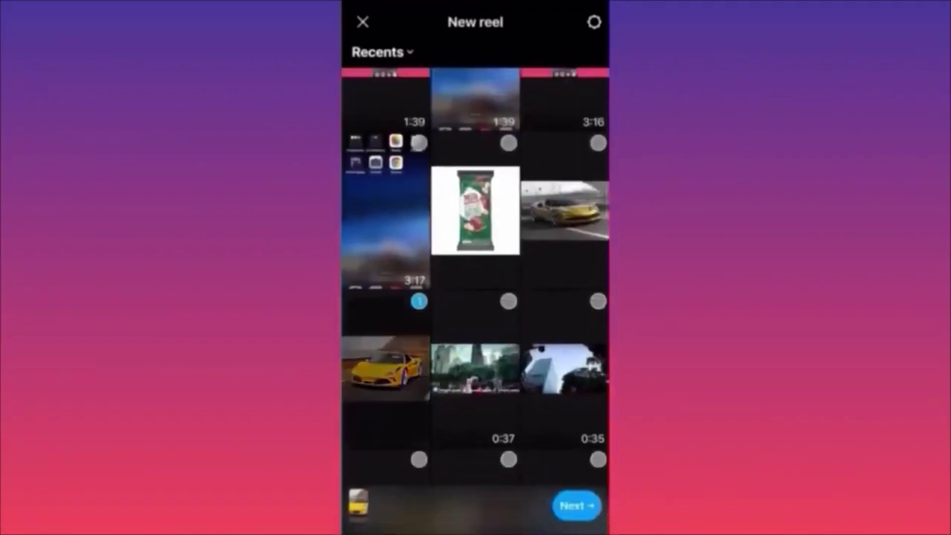
left_click(577, 506)
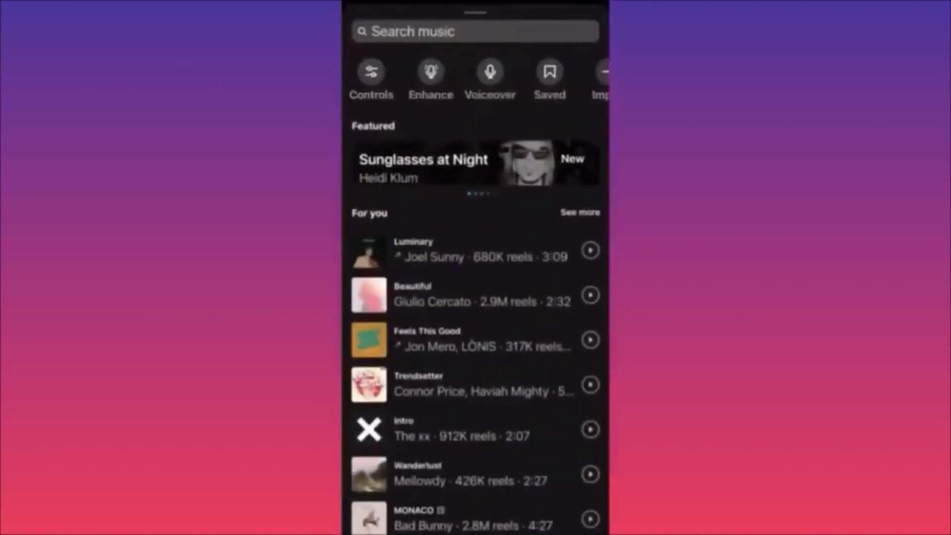
scroll(476, 335, "down", 10)
scroll(476, 334, "down", 10)
left_click(475, 31)
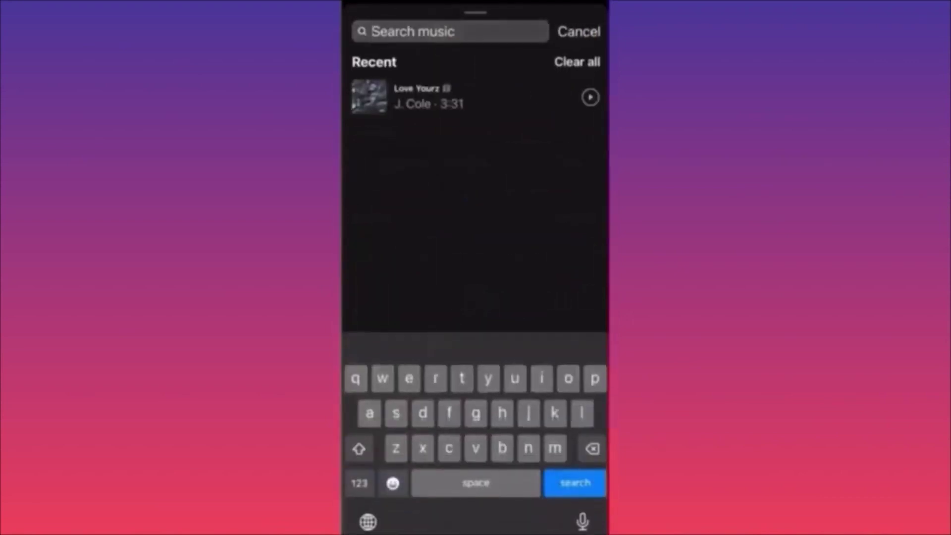
left_click(579, 31)
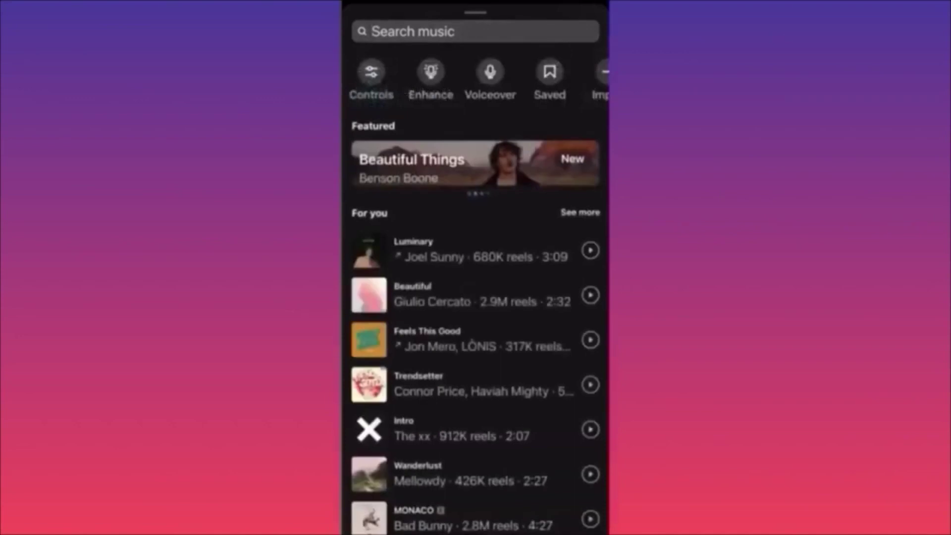
scroll(476, 78, "right", 2)
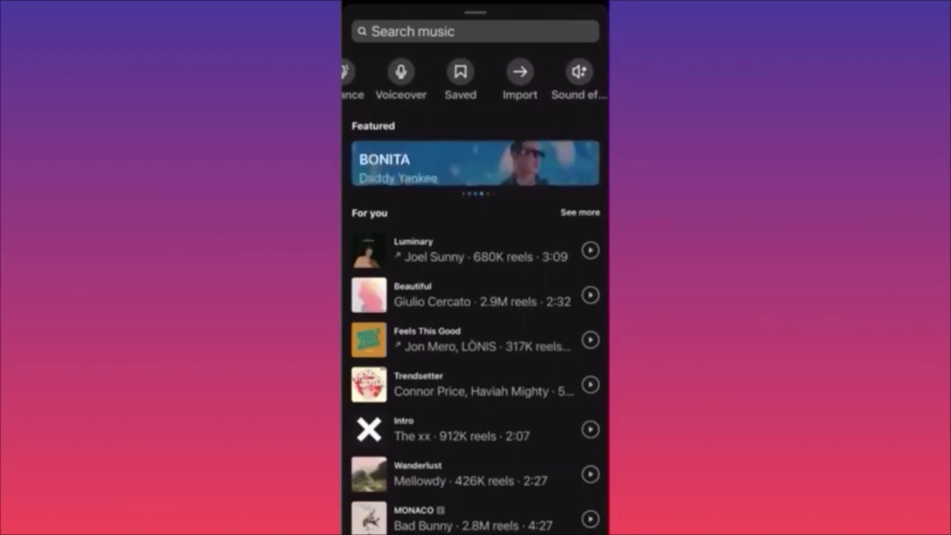
left_click_drag(475, 15, 475, 446)
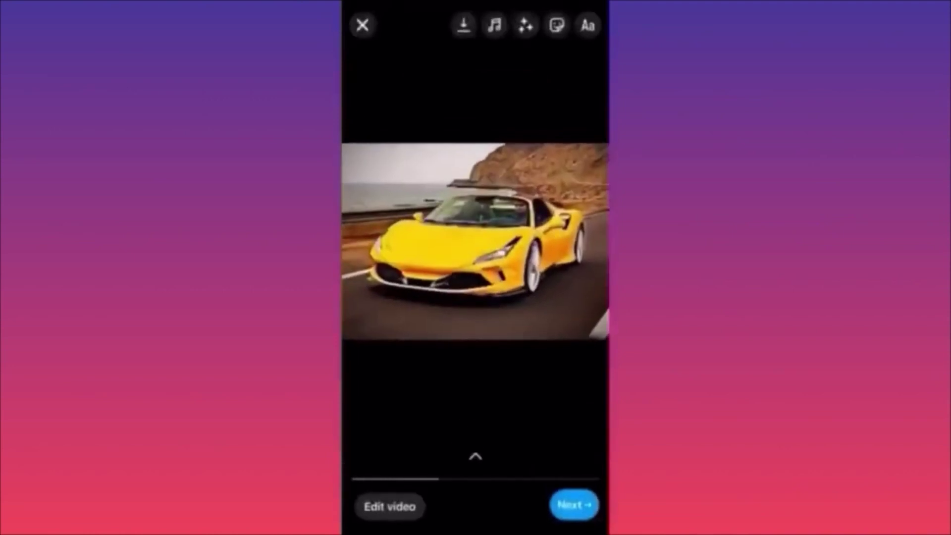
left_click(526, 26)
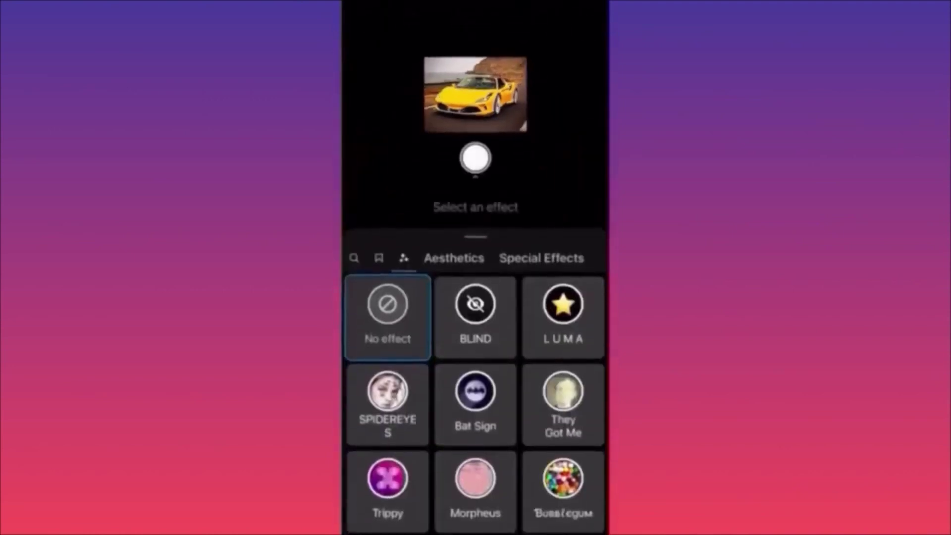
scroll(476, 402, "down", 3)
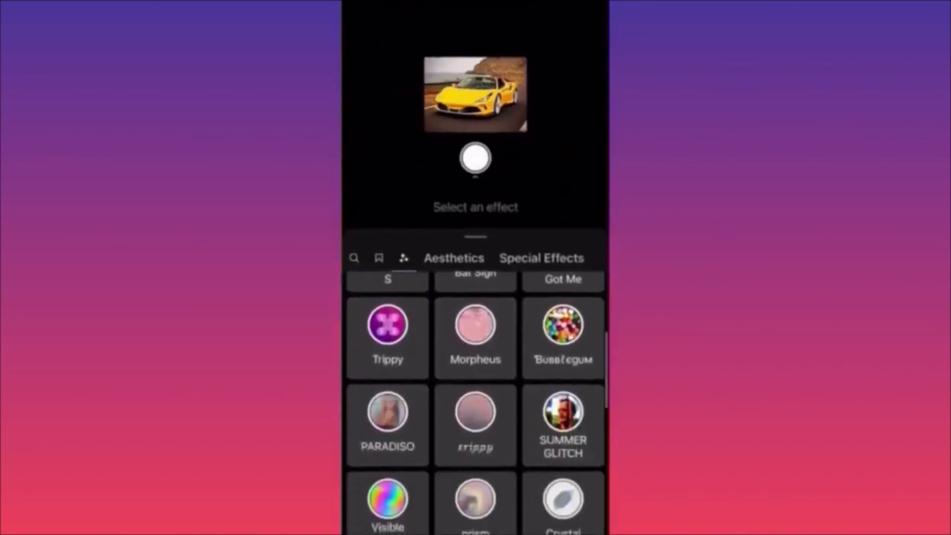
scroll(476, 402, "up", 3)
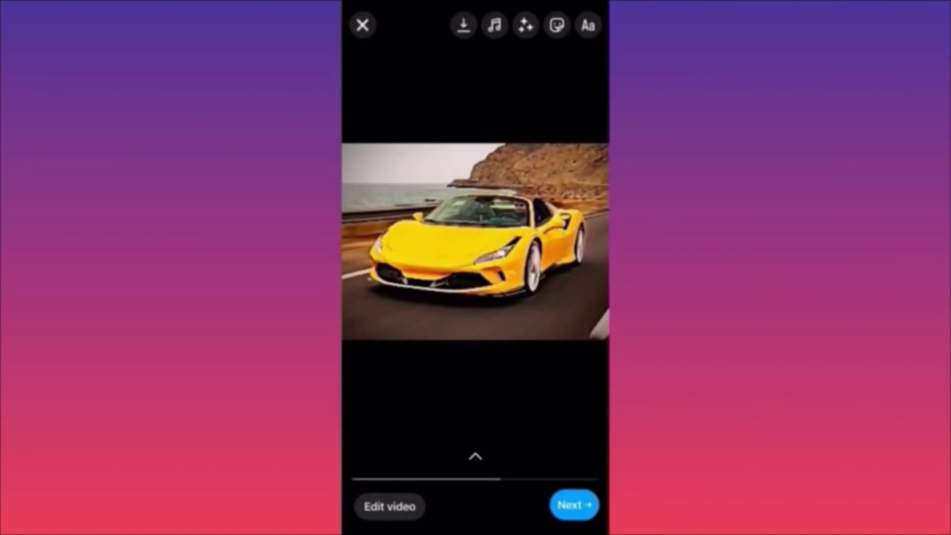
Search the GIF stickers and place a Happy B-Day cake on the yellow car
left_click(556, 26)
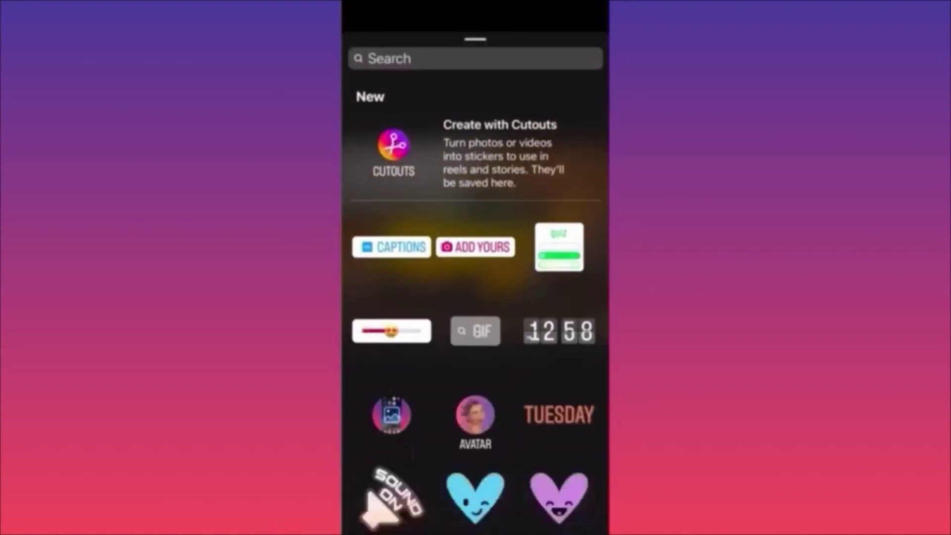
scroll(476, 313, "down", 2)
scroll(476, 297, "down", 5)
scroll(476, 297, "down", 4)
scroll(476, 297, "up", 6)
scroll(475, 298, "up", 4)
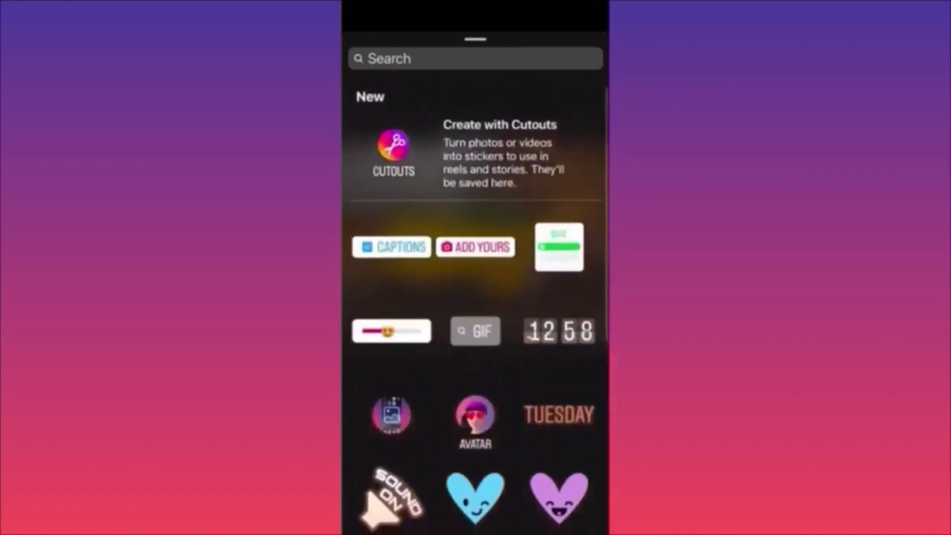
left_click(475, 330)
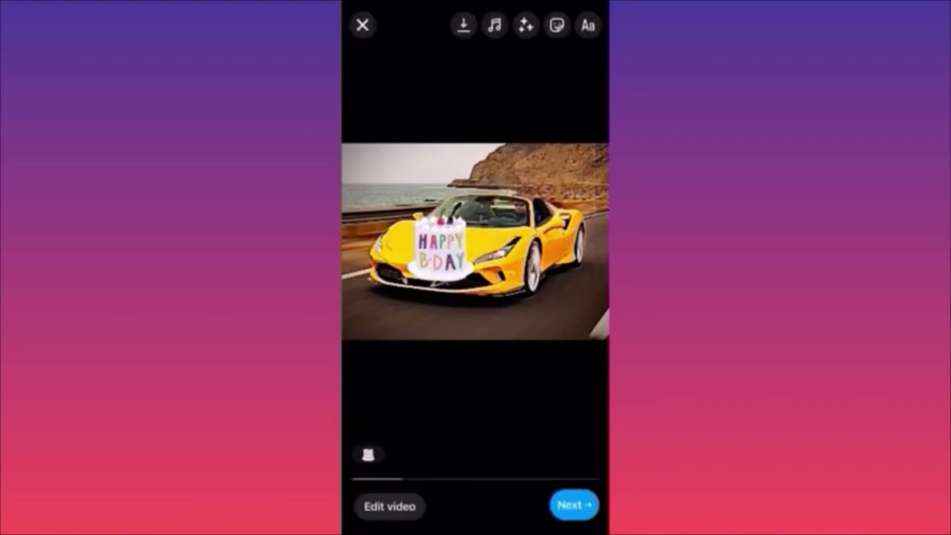
On the posting details screen, caption the reel 'Ferrari Monza Test Drive'
left_click(574, 504)
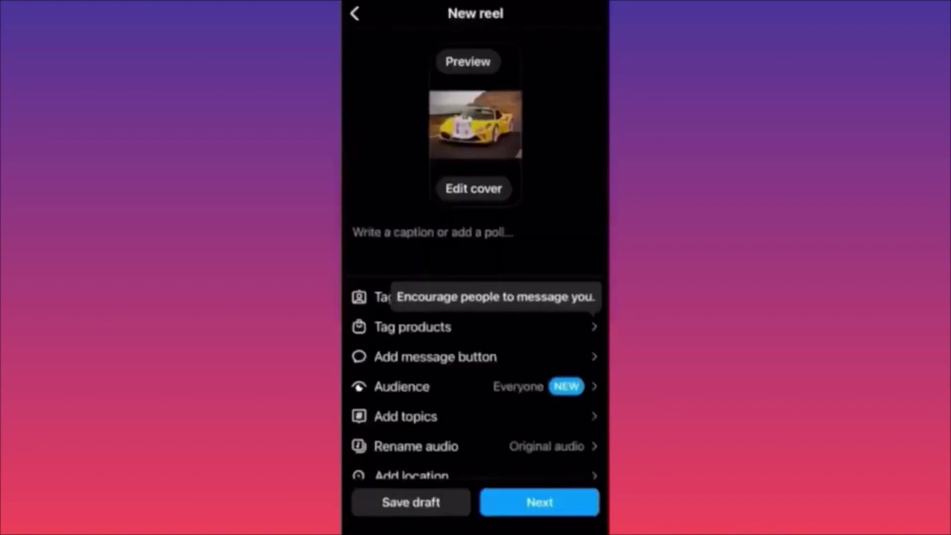
left_click(432, 232)
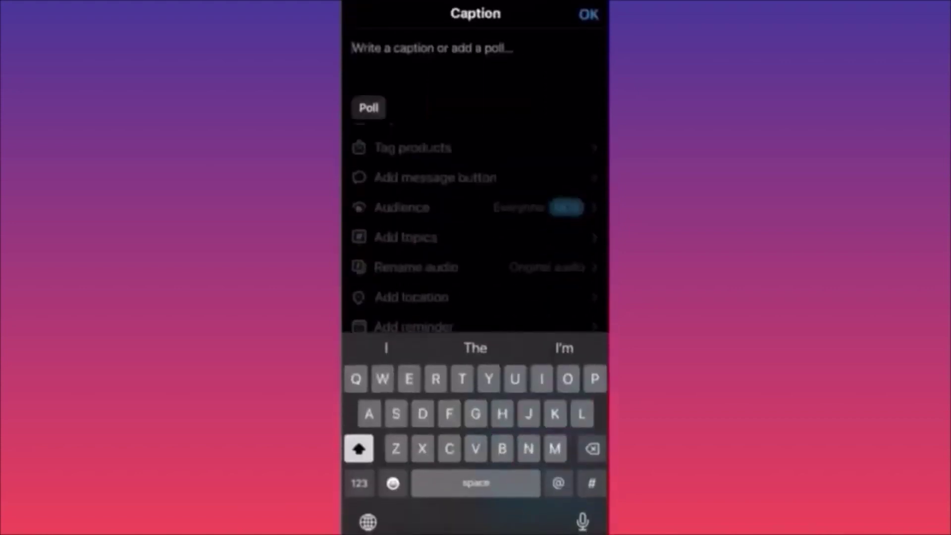
type("Ferrari ")
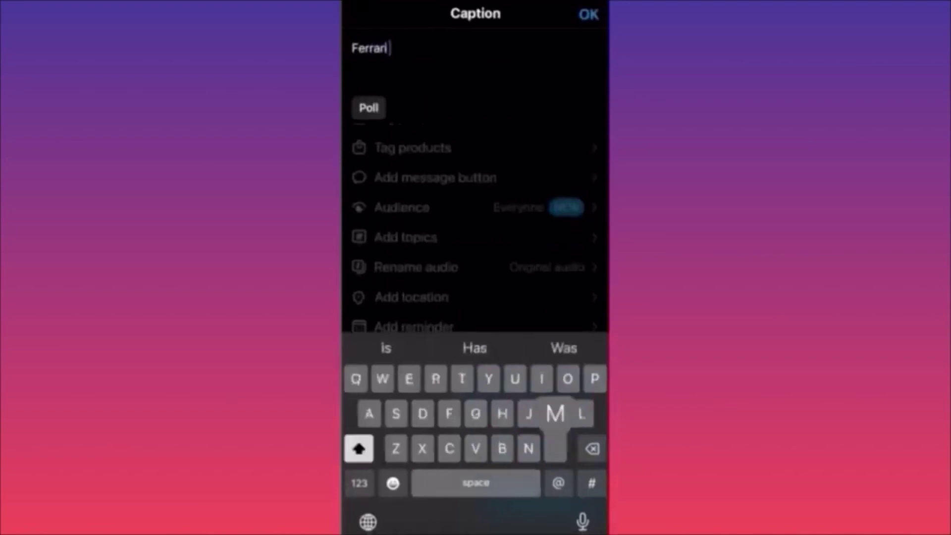
type("Monza Test Drive")
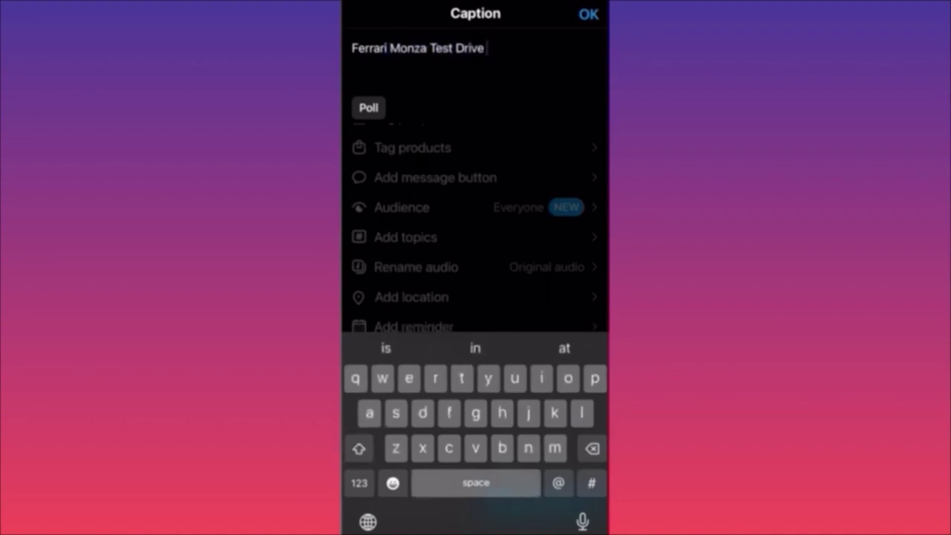
left_click(588, 14)
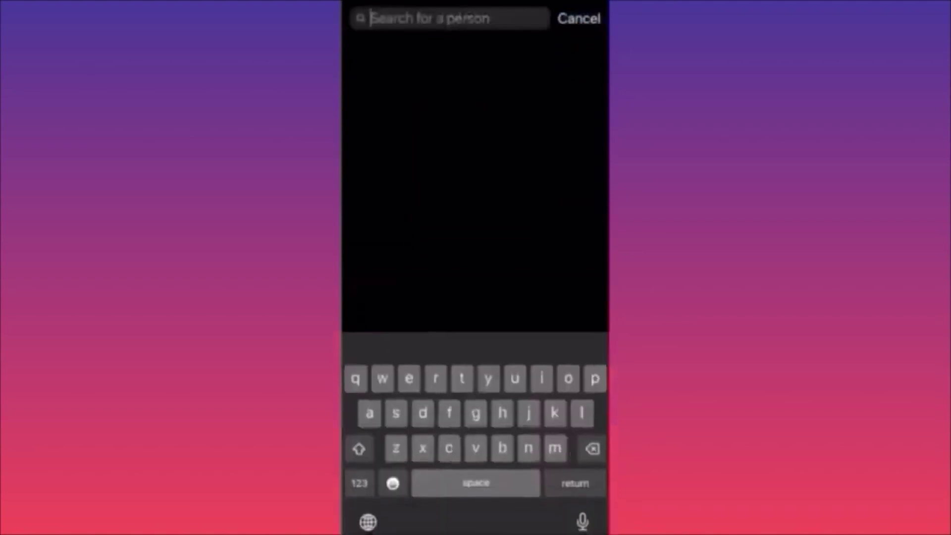
type("ferrari")
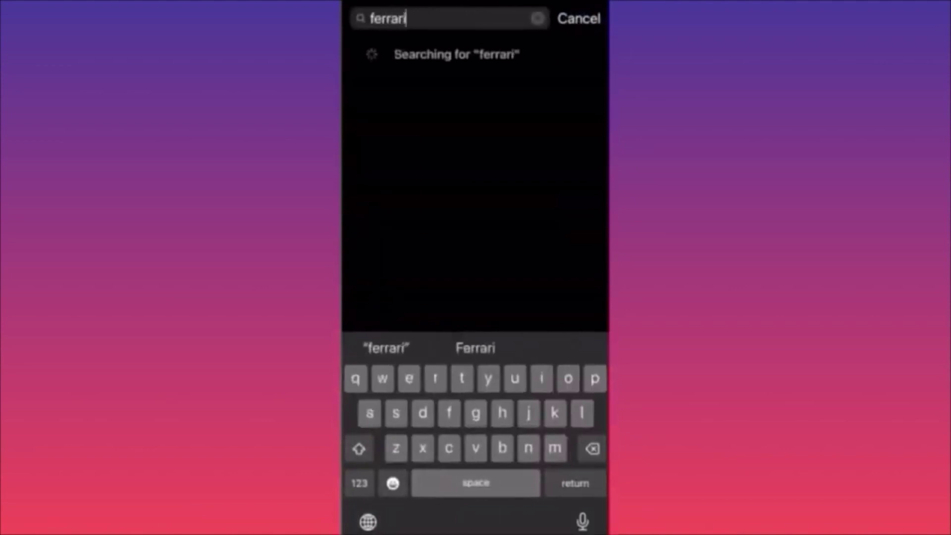
Add a ferrari account tag to the reel and finish tagging
left_click(404, 47)
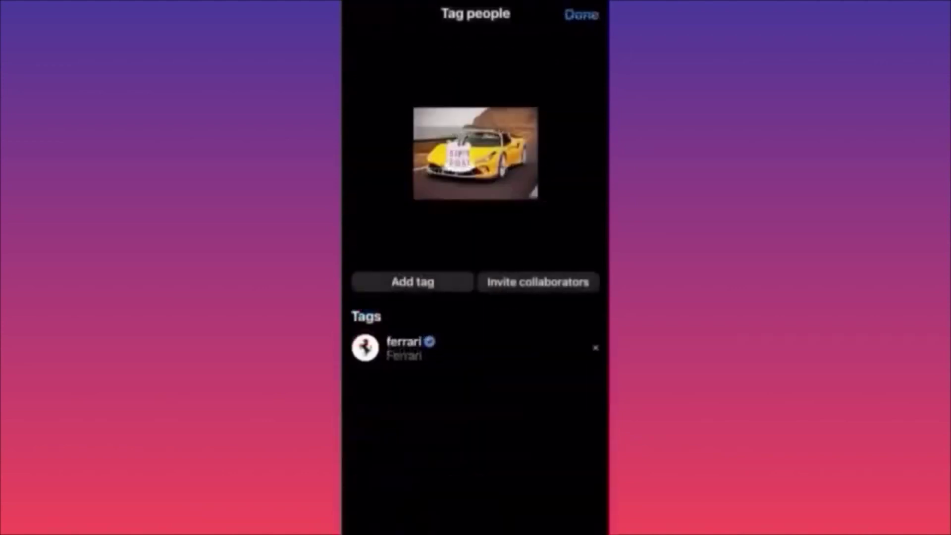
left_click(581, 15)
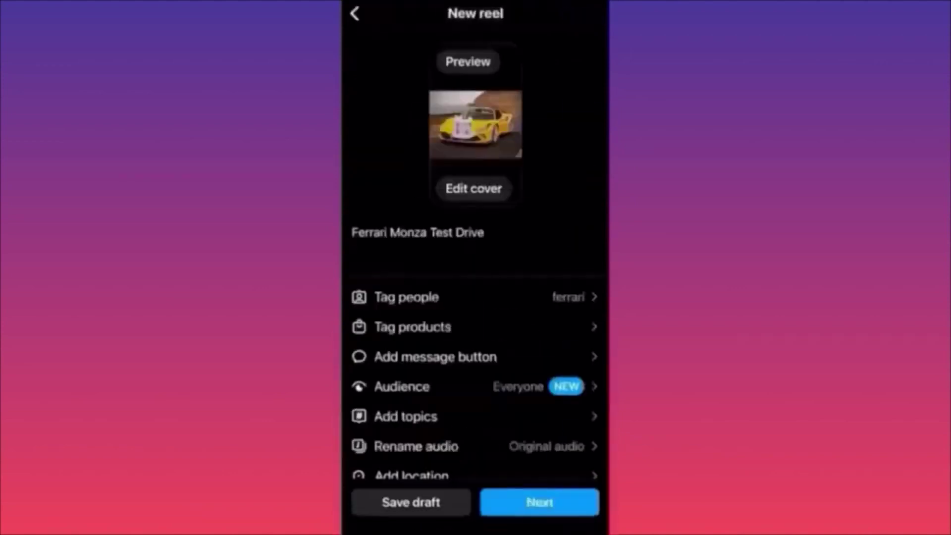
scroll(476, 297, "down", 1)
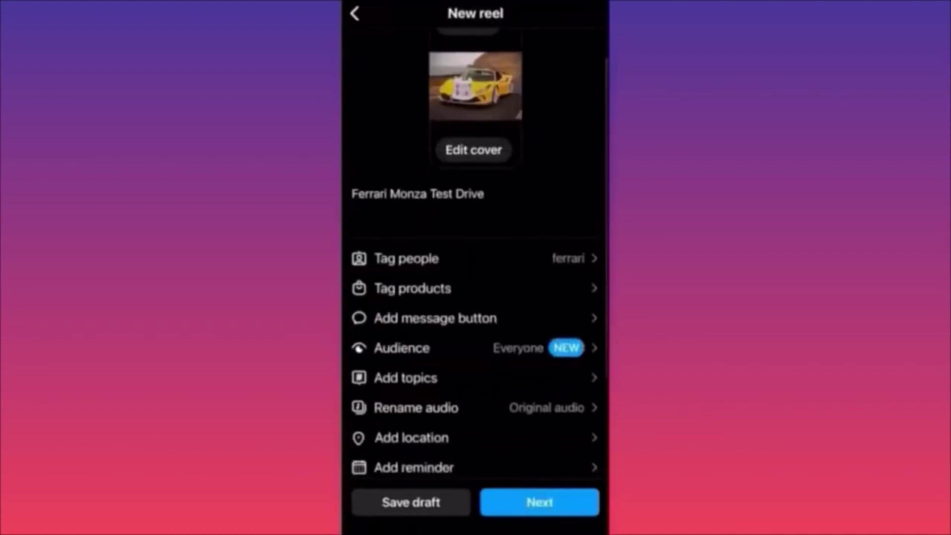
scroll(475, 297, "down", 1)
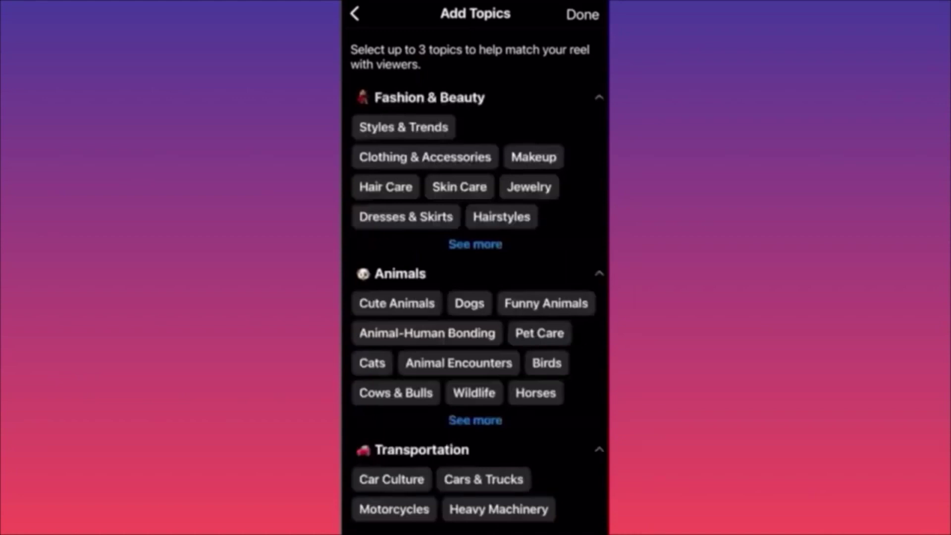
scroll(476, 297, "down", 5)
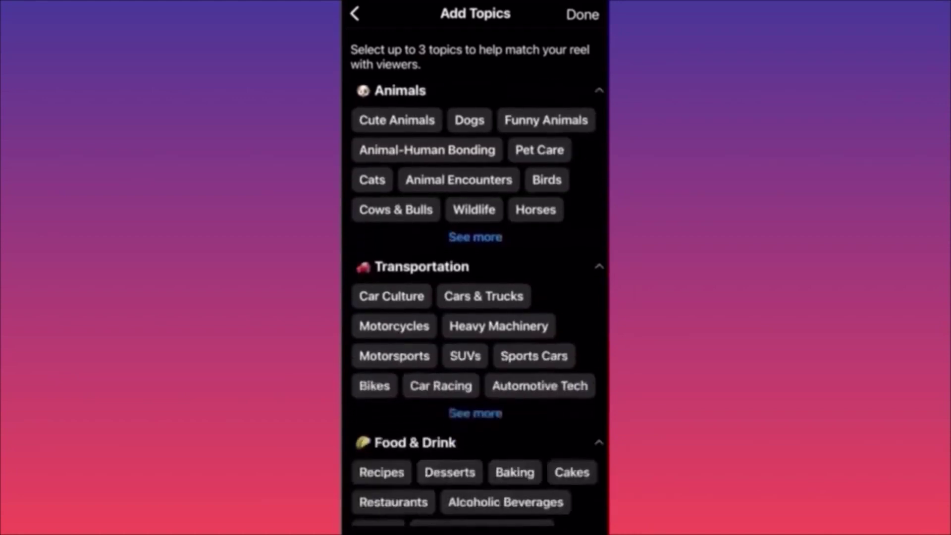
Choose Sports Cars under Transportation as the reel's topic and save it
left_click(534, 355)
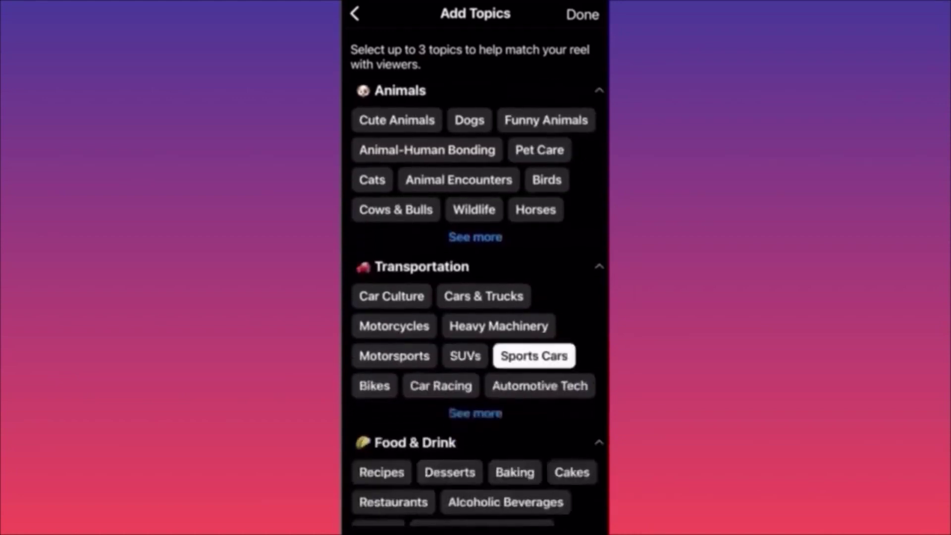
left_click(582, 14)
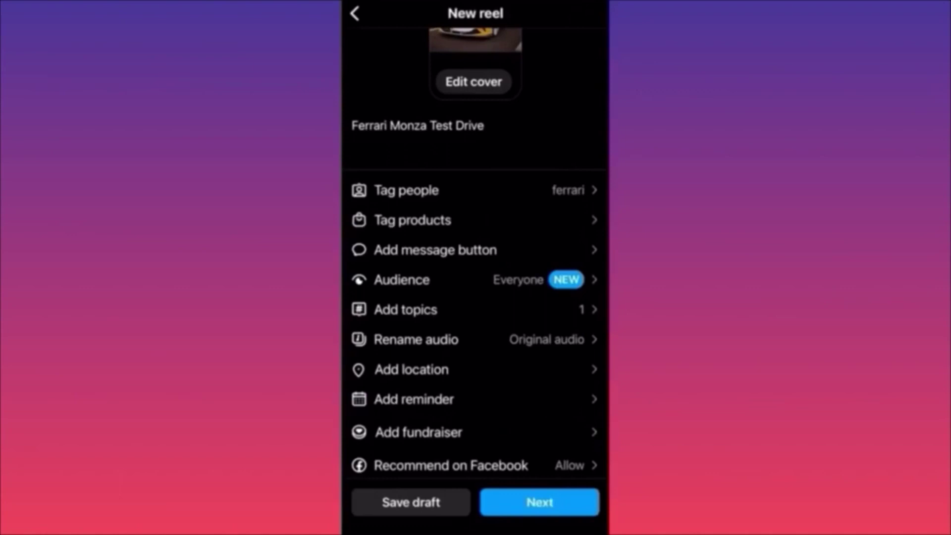
scroll(476, 297, "down", 2)
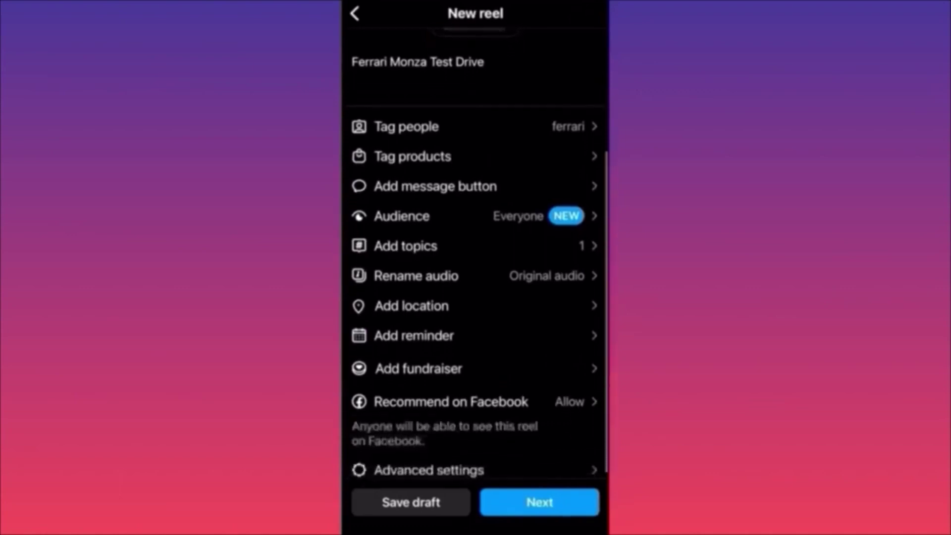
Search 'malib' and set Malibu, California as the reel's location
left_click(412, 305)
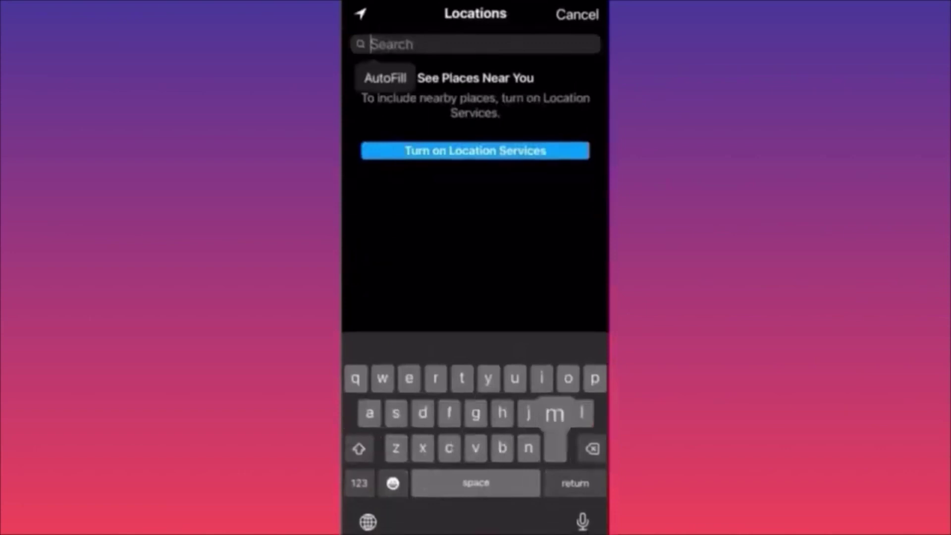
type("mall")
type("b")
left_click(475, 348)
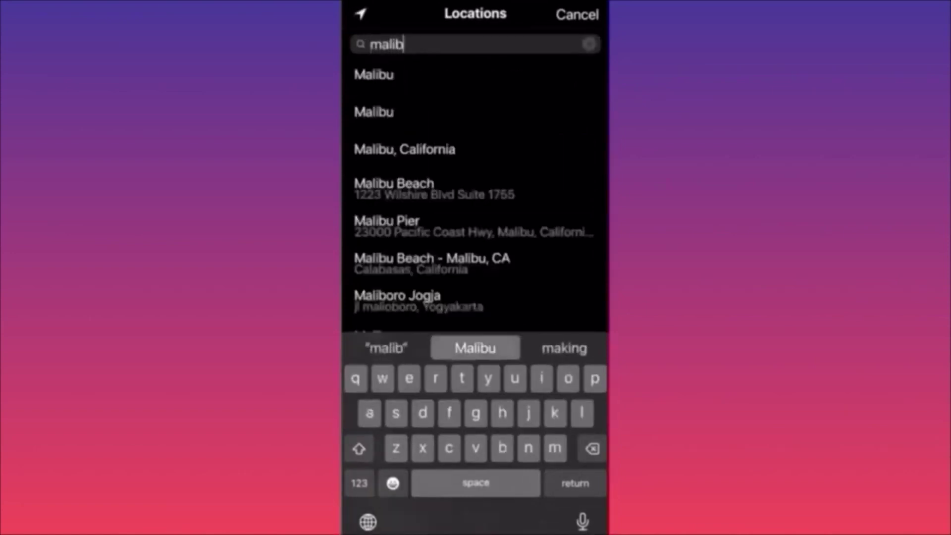
left_click(404, 74)
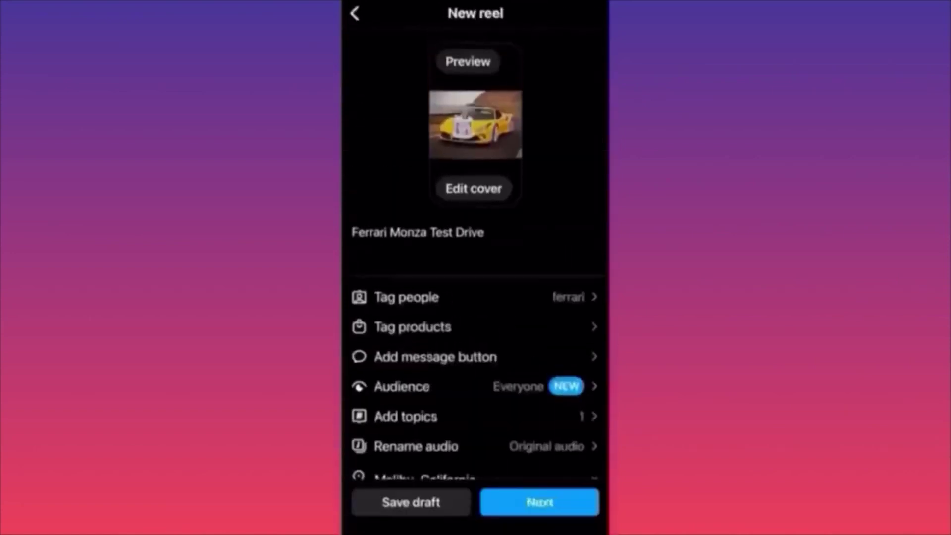
scroll(476, 297, "down", 2)
scroll(475, 253, "down", 1)
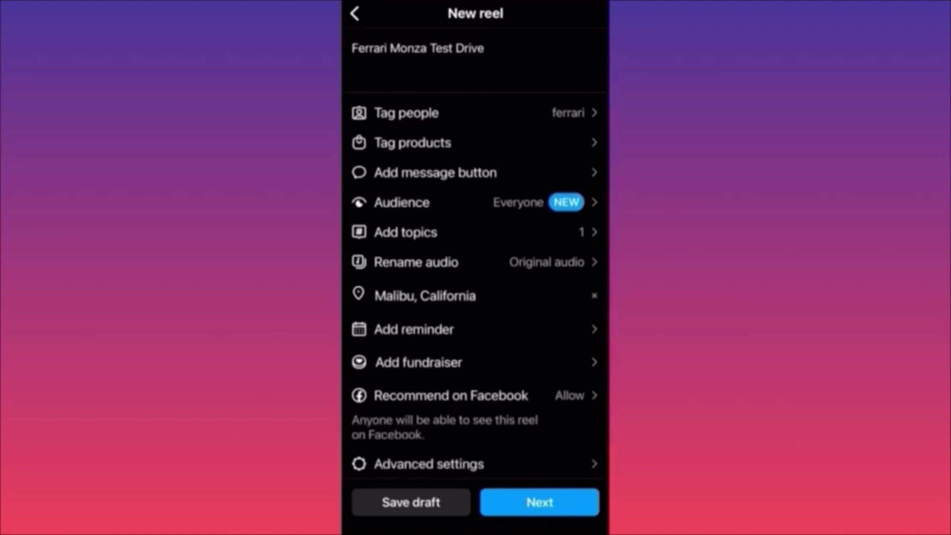
scroll(476, 267, "up", 5)
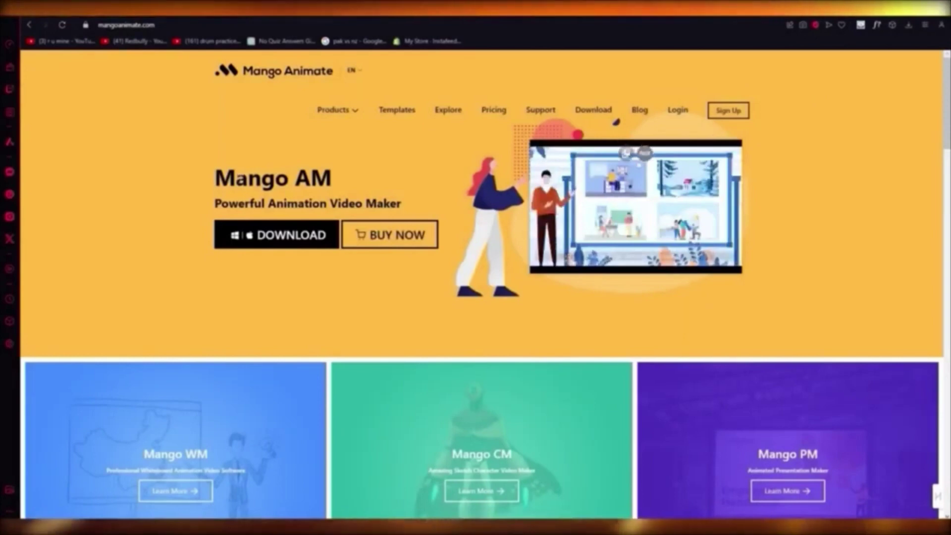
left_click_drag(218, 208, 401, 204)
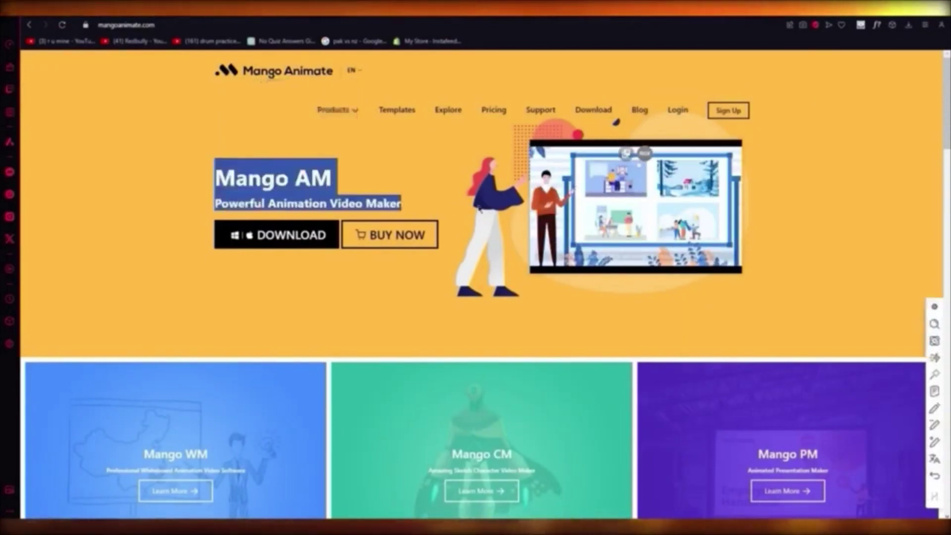
left_click(331, 195)
scroll(520, 193, "down", 3)
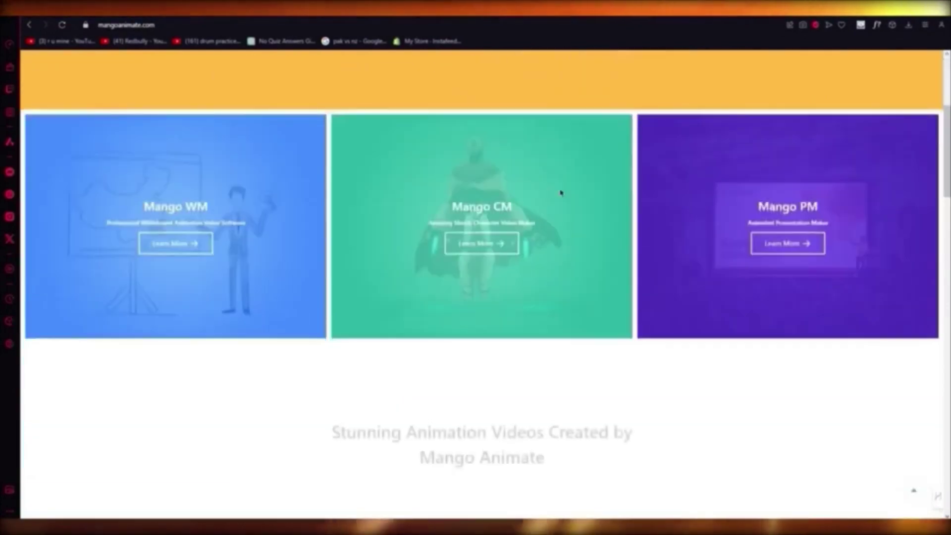
scroll(302, 181, "up", 3)
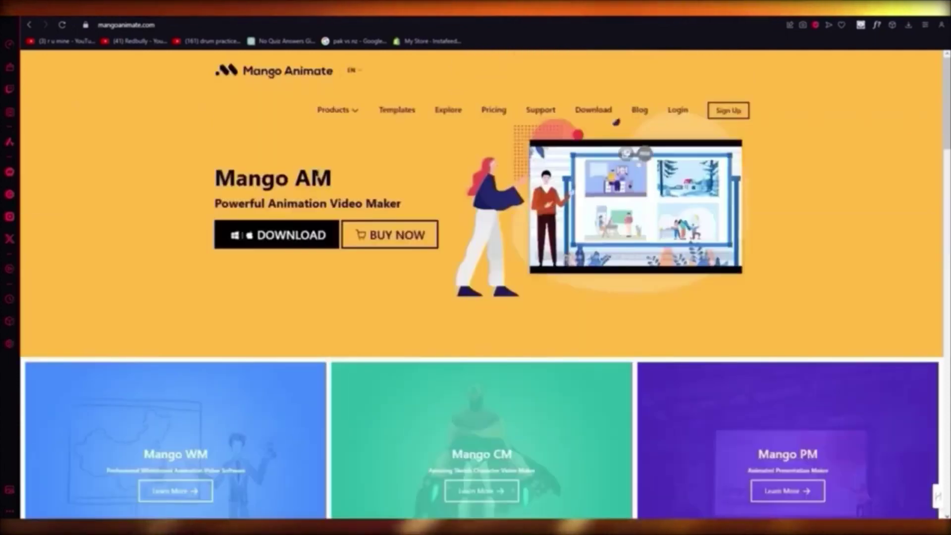
scroll(334, 149, "down", 1)
scroll(272, 103, "up", 1)
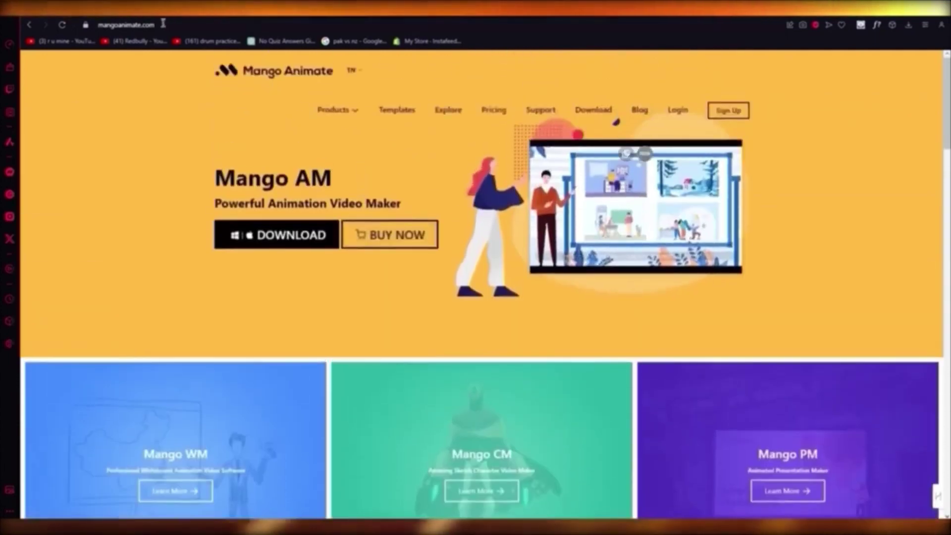
scroll(202, 96, "down", 1)
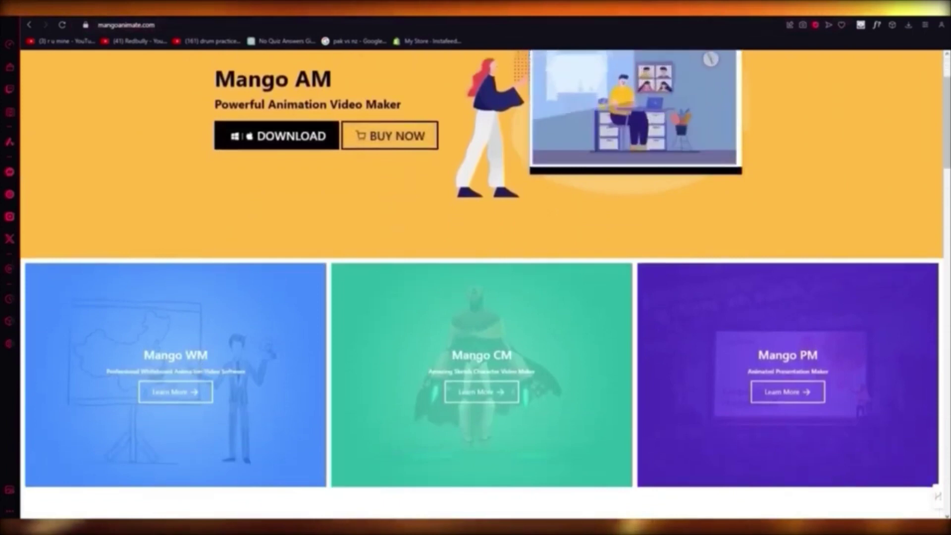
Open the Mango WM page and read its whiteboard, template, voiceover and caption features
left_click(192, 391)
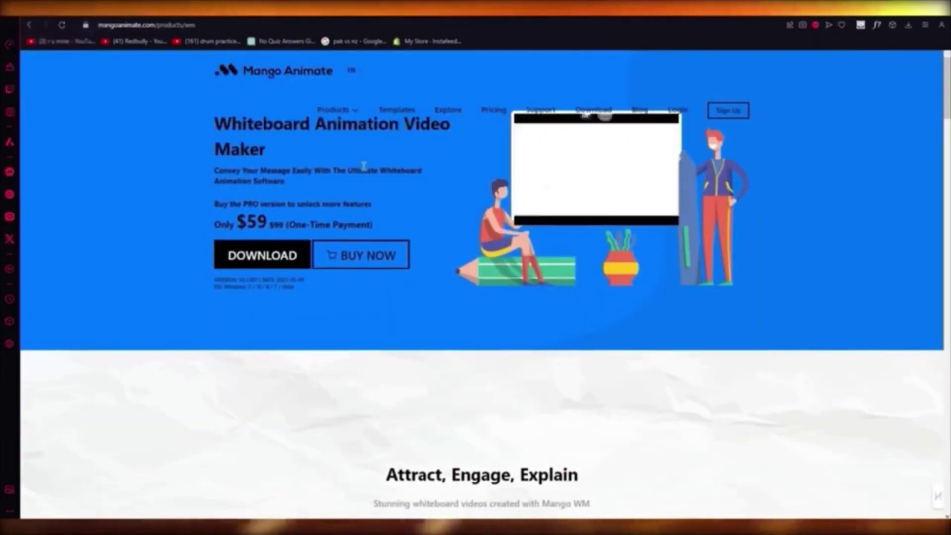
scroll(286, 208, "down", 3)
scroll(374, 149, "down", 3)
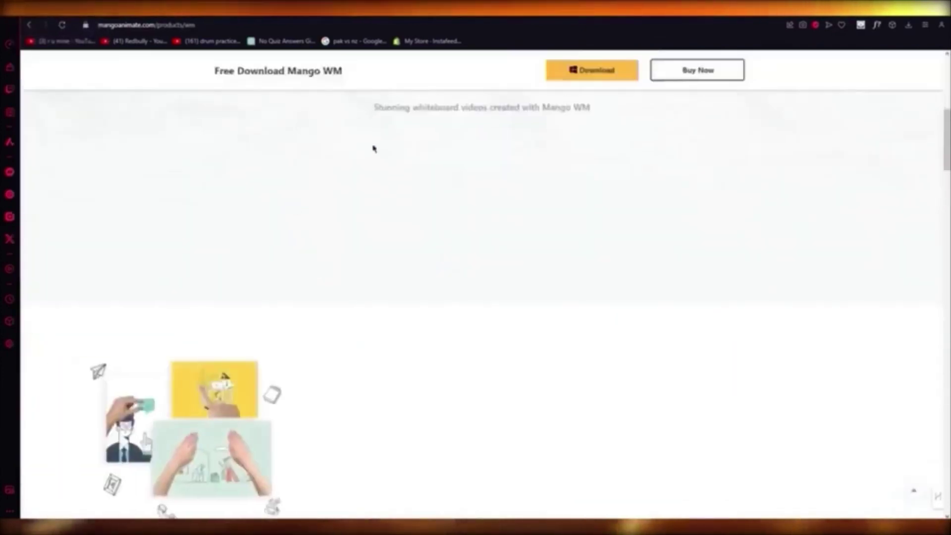
scroll(374, 149, "up", 2)
left_click_drag(374, 256, 496, 252)
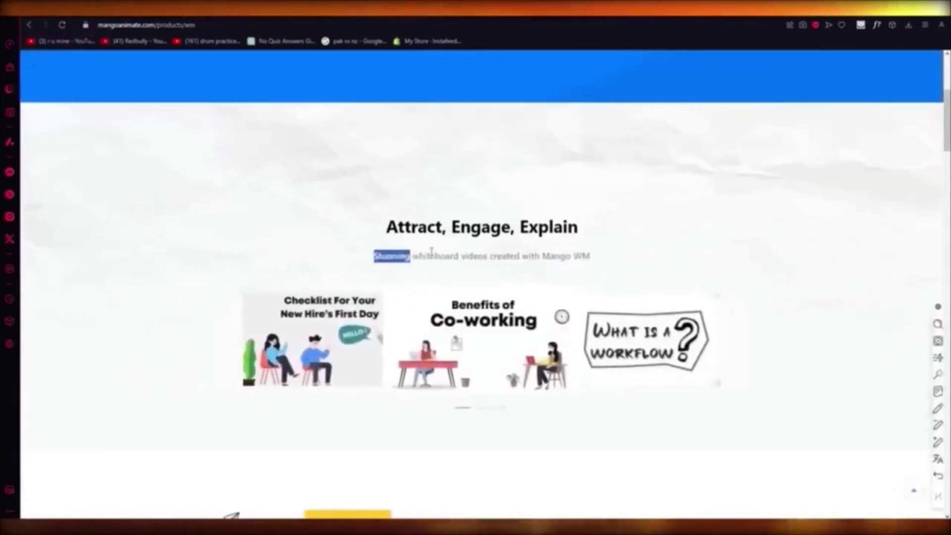
left_click(631, 246)
scroll(628, 247, "down", 3)
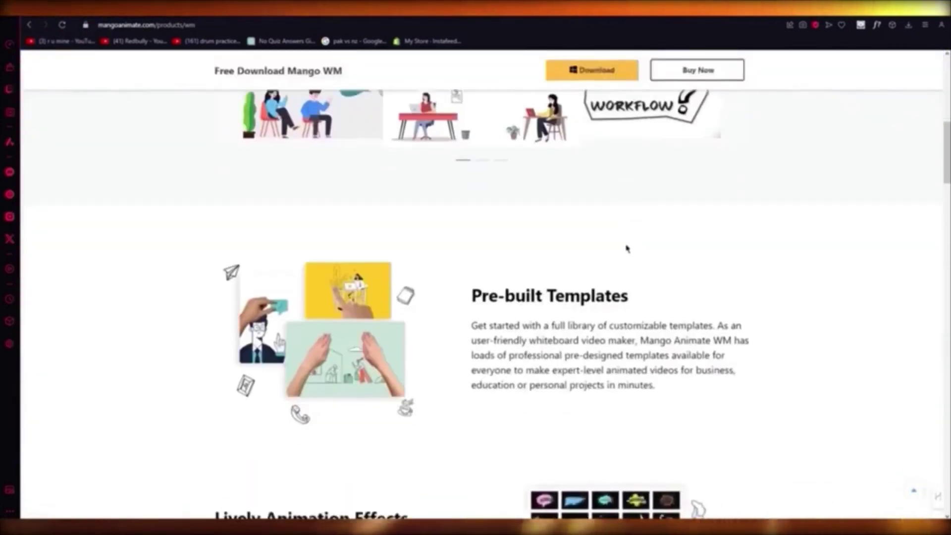
scroll(626, 249, "up", 1)
scroll(627, 249, "down", 3)
left_click_drag(471, 187, 609, 227)
left_click(686, 216)
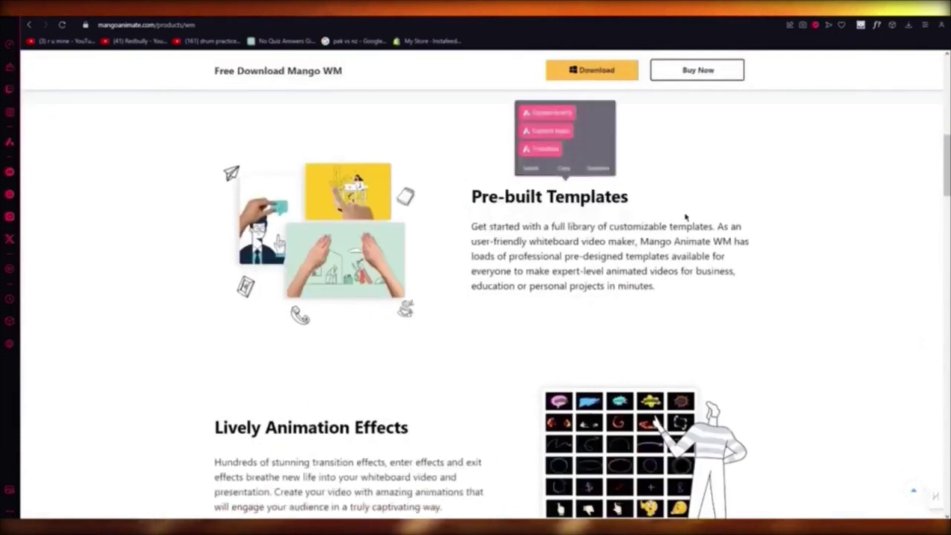
scroll(686, 216, "down", 3)
left_click_drag(181, 227, 510, 240)
scroll(509, 240, "down", 4)
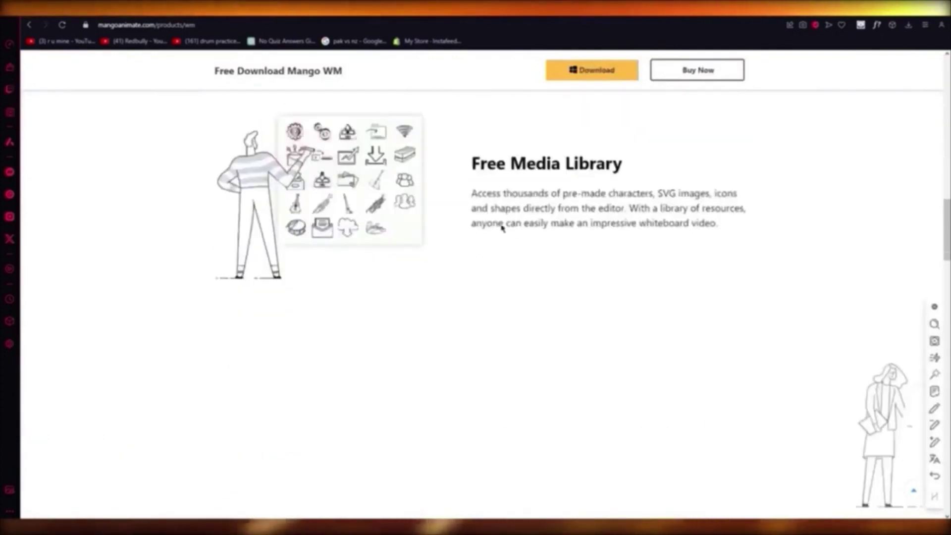
scroll(497, 218, "down", 3)
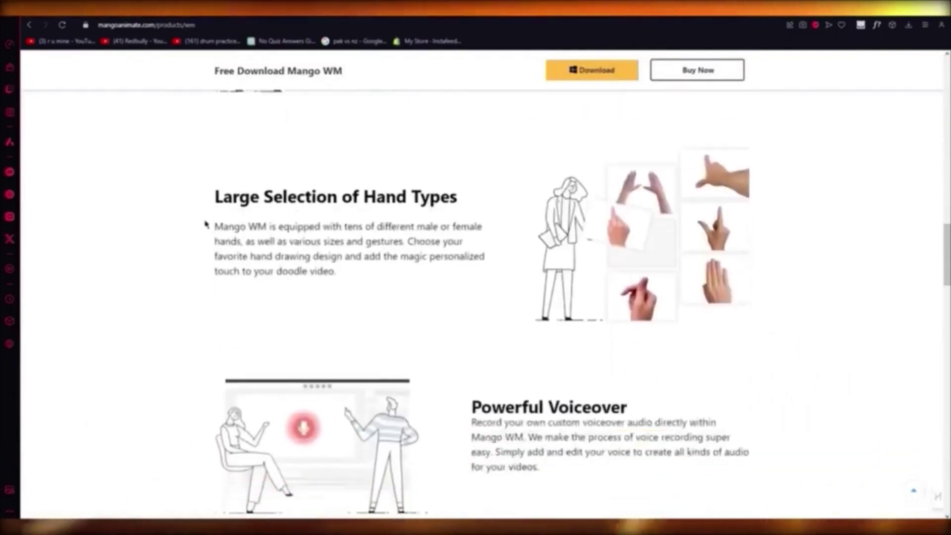
left_click_drag(410, 255, 512, 346)
left_click(739, 325)
scroll(731, 322, "down", 4)
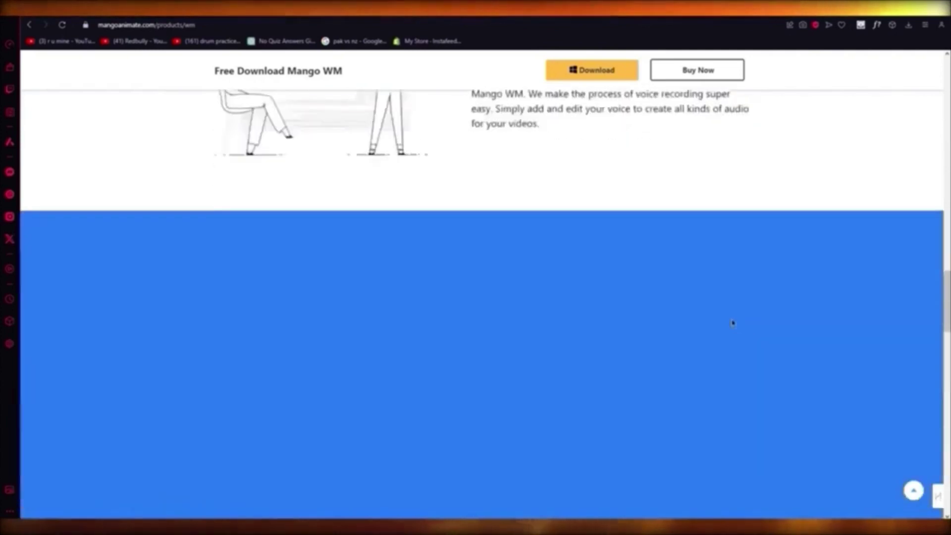
scroll(731, 322, "down", 3)
scroll(571, 272, "up", 2)
scroll(394, 250, "down", 1)
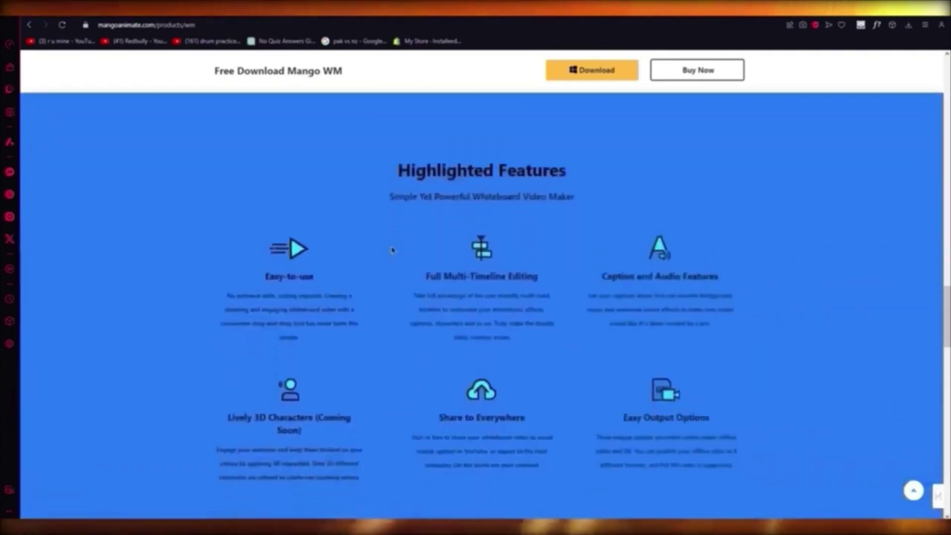
scroll(392, 250, "down", 1)
scroll(304, 212, "down", 1)
scroll(299, 212, "up", 1)
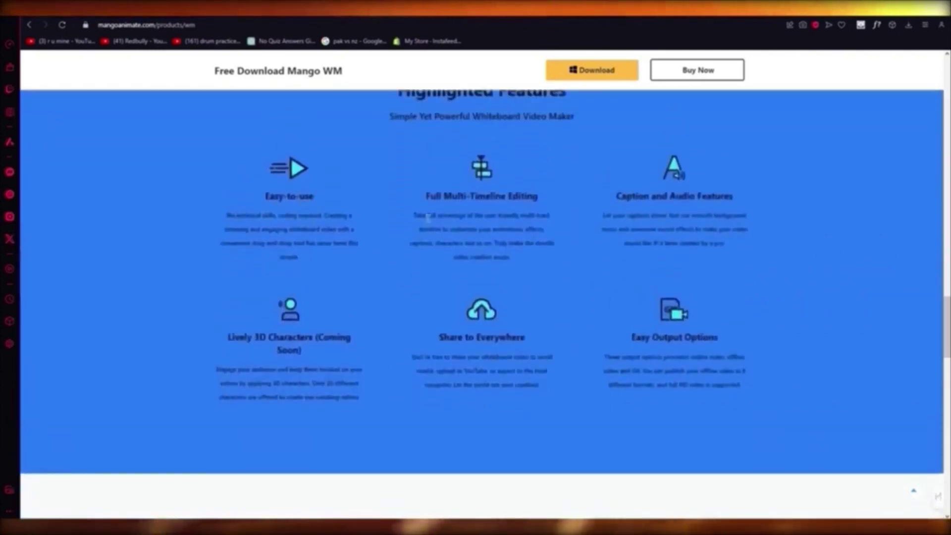
left_click_drag(608, 197, 790, 229)
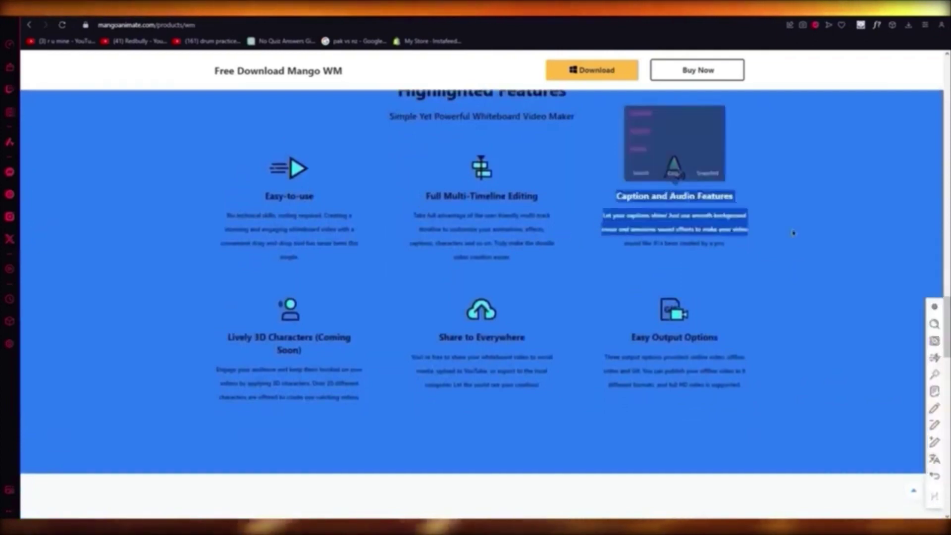
left_click(785, 222)
Read the Lively 3D Characters, Share to Everywhere and STEP2/STEP3 sections
left_click_drag(223, 334, 364, 397)
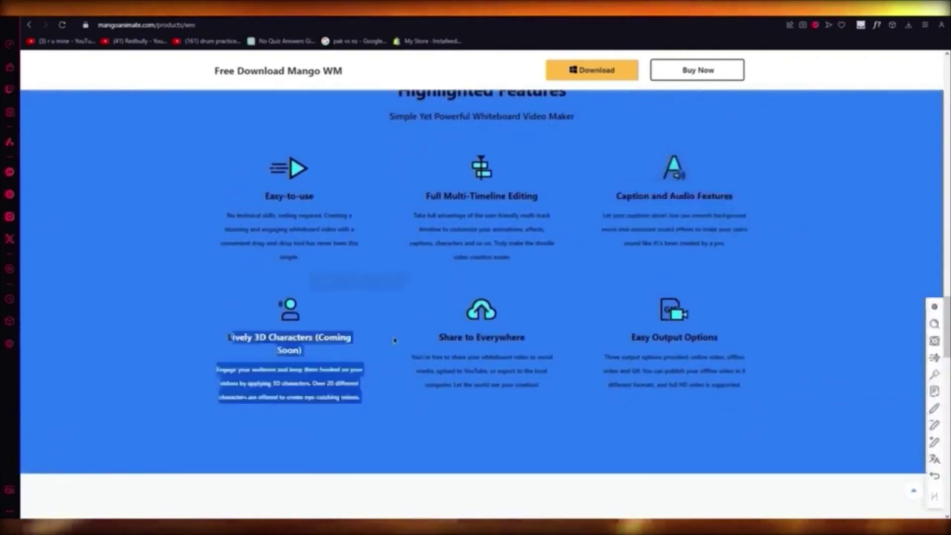
left_click_drag(431, 334, 567, 356)
left_click(648, 334)
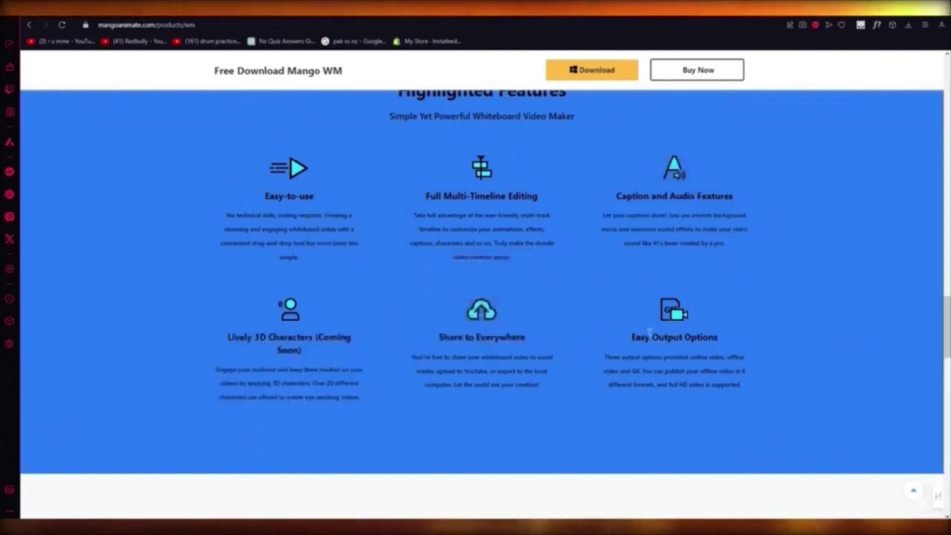
left_click_drag(647, 339, 790, 329)
scroll(733, 313, "down", 4)
scroll(503, 270, "down", 3)
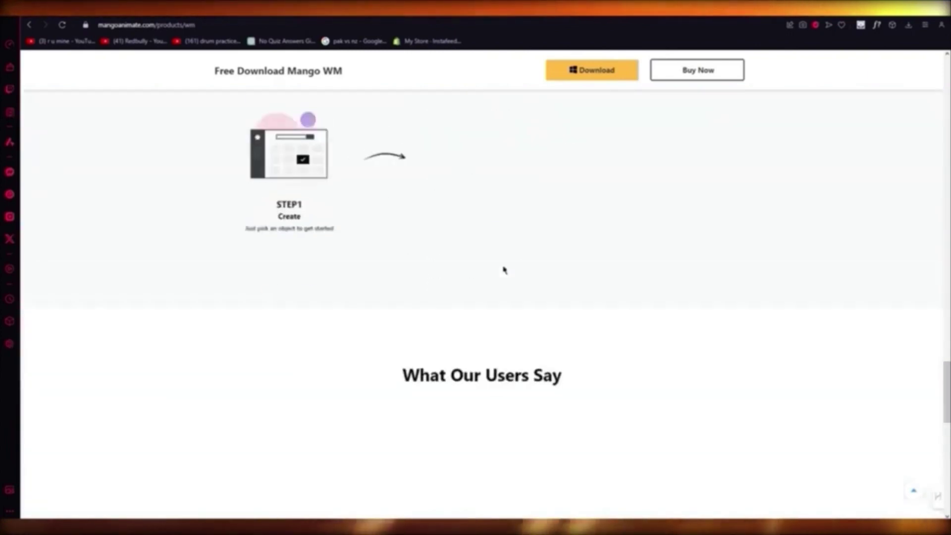
scroll(506, 270, "up", 2)
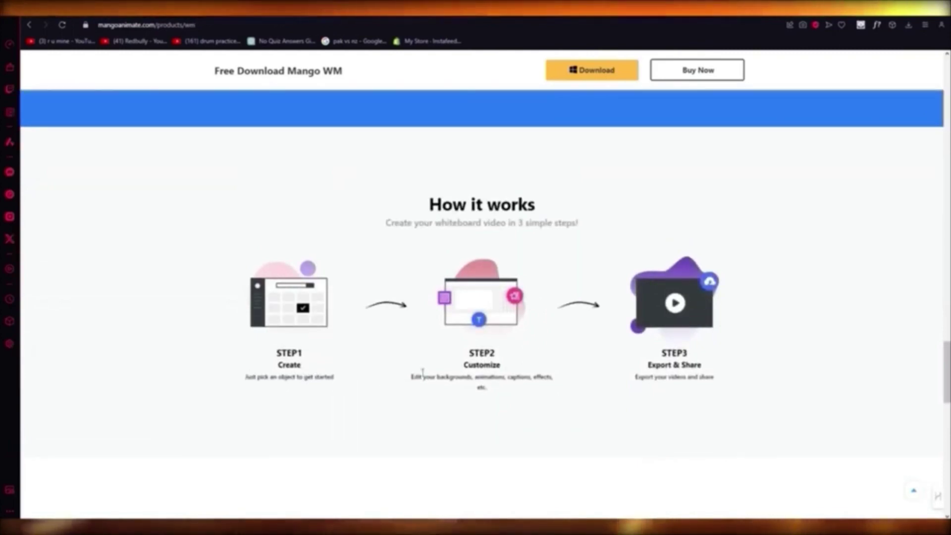
left_click_drag(403, 391, 601, 403)
left_click(595, 400)
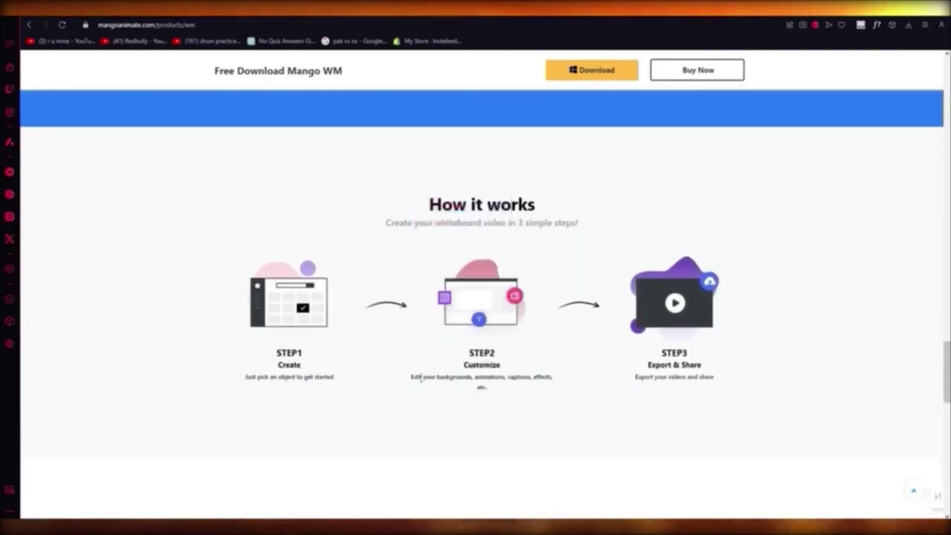
left_click_drag(411, 376, 522, 391)
left_click(616, 387)
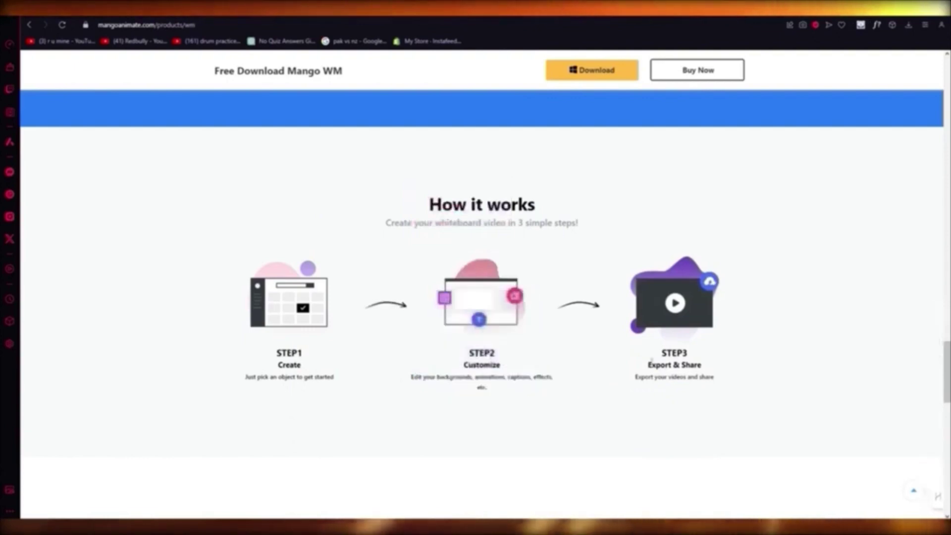
left_click_drag(651, 375, 785, 382)
left_click(750, 374)
scroll(675, 356, "down", 4)
scroll(620, 341, "down", 2)
scroll(431, 260, "up", 2)
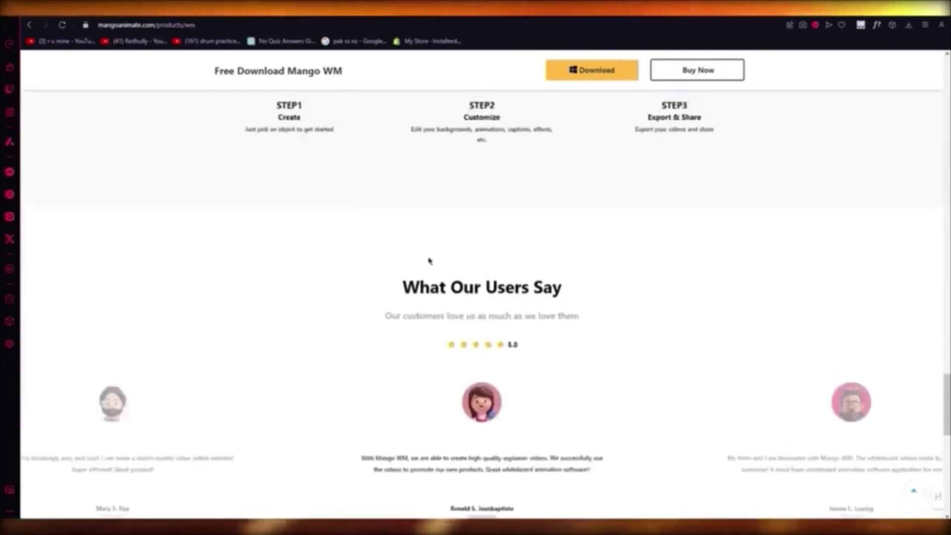
scroll(401, 278, "down", 3)
scroll(433, 275, "up", 6)
scroll(432, 278, "up", 6)
scroll(433, 279, "up", 5)
scroll(433, 279, "up", 5)
scroll(433, 278, "up", 4)
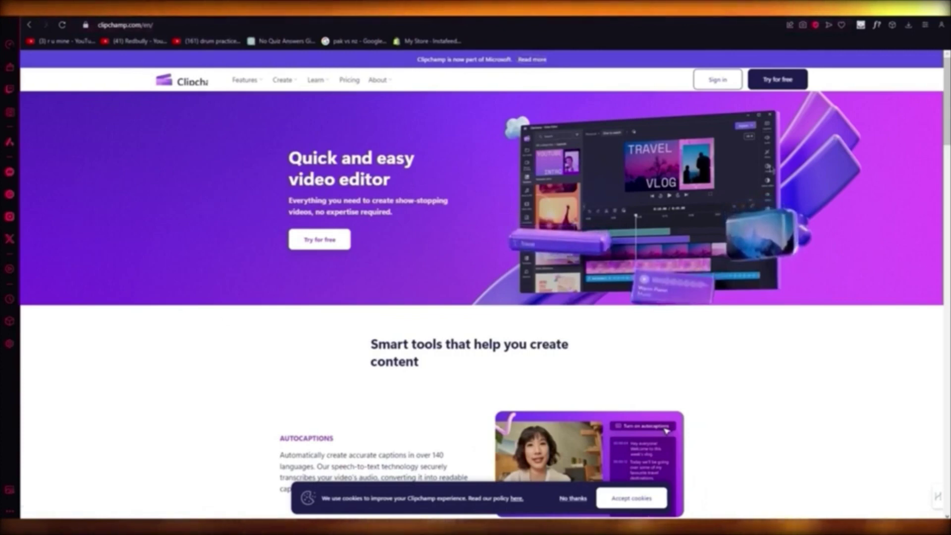
scroll(165, 133, "down", 2)
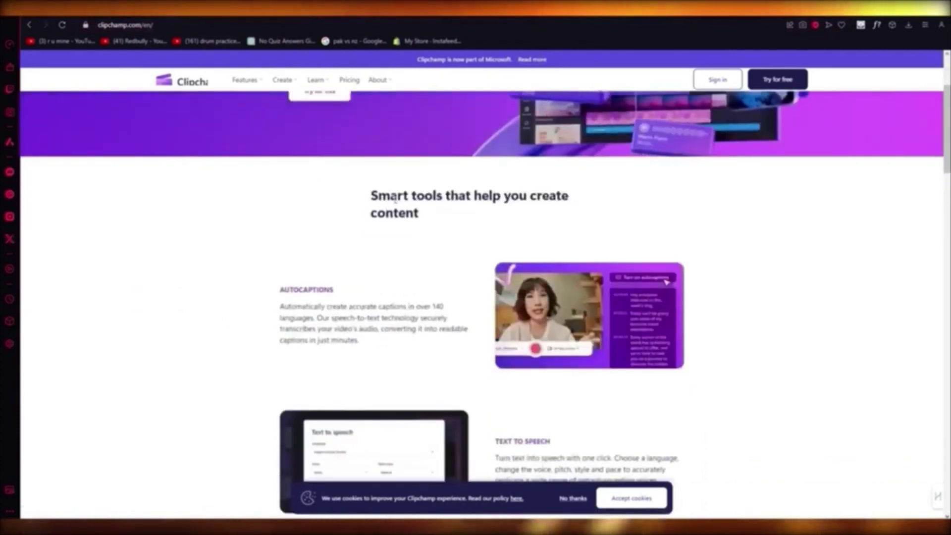
scroll(372, 148, "up", 2)
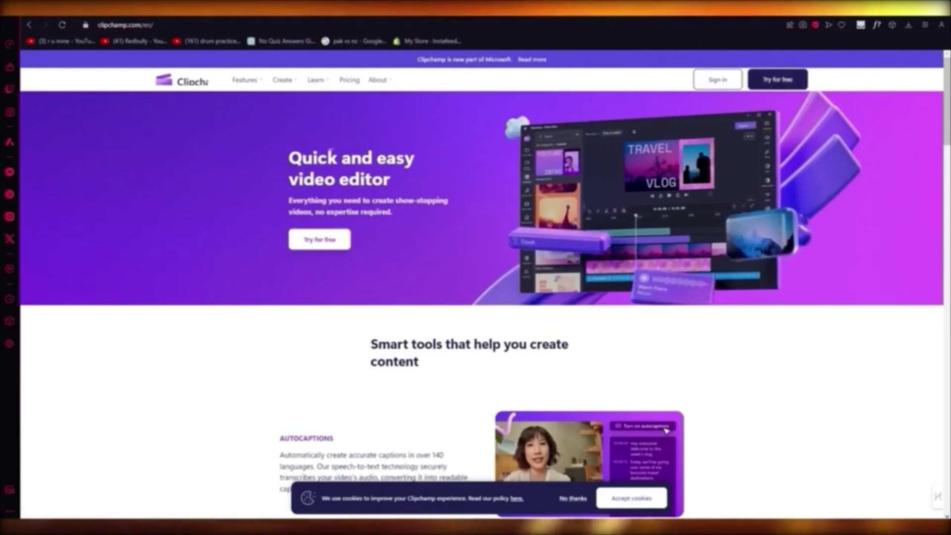
scroll(293, 184, "down", 3)
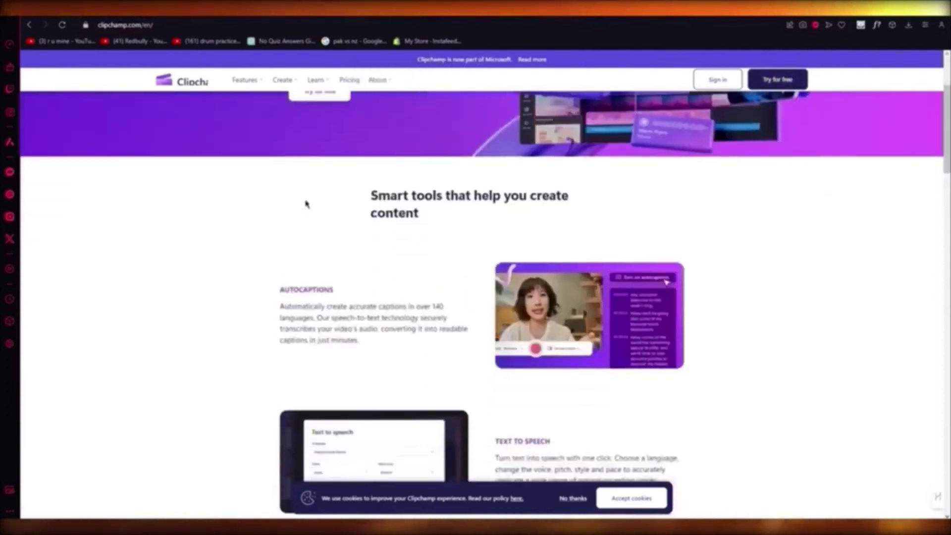
left_click_drag(371, 91, 486, 134)
Read the Autocaptions and Text to Speech descriptions, highlighting passages along the way
left_click(413, 134)
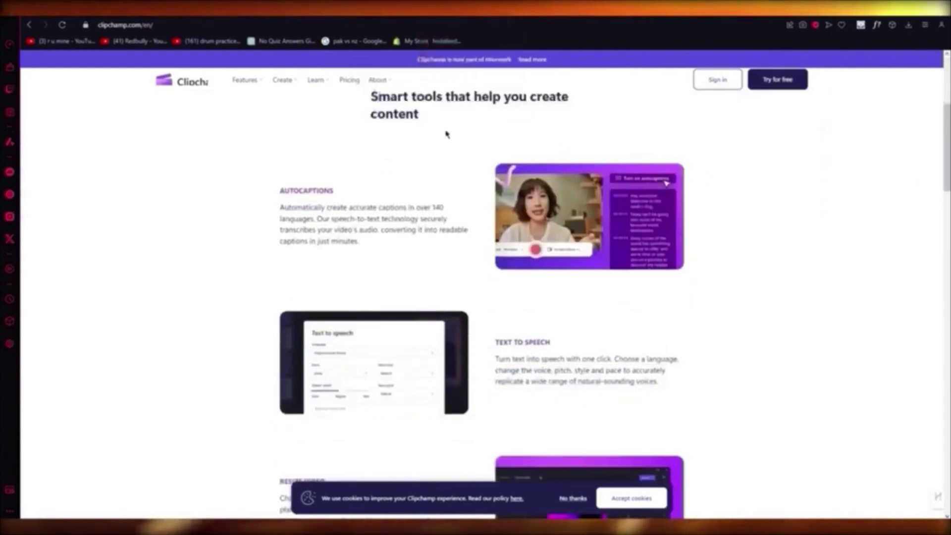
scroll(319, 134, "down", 2)
scroll(300, 147, "up", 1)
left_click_drag(300, 146, 372, 180)
left_click(414, 208)
triple_click(401, 196)
left_click(402, 195)
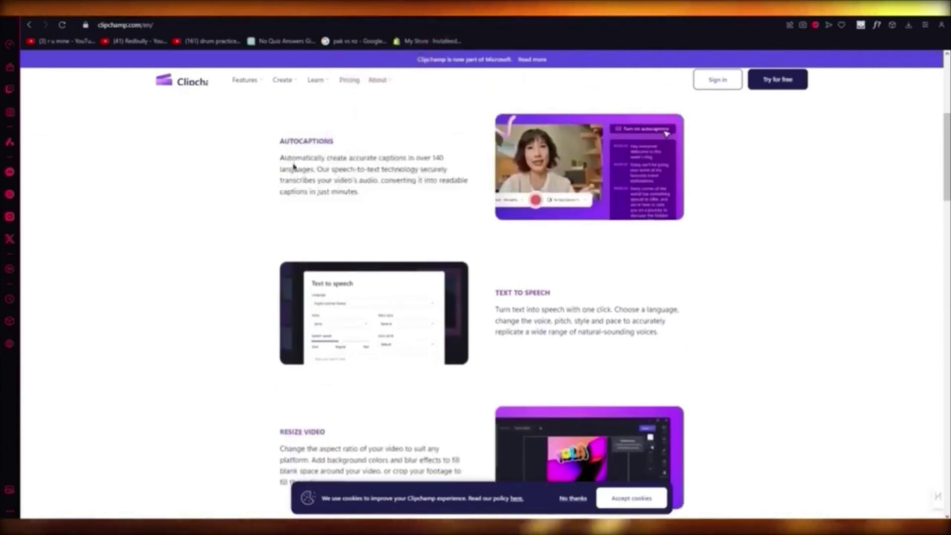
left_click_drag(319, 169, 405, 186)
left_click(407, 191)
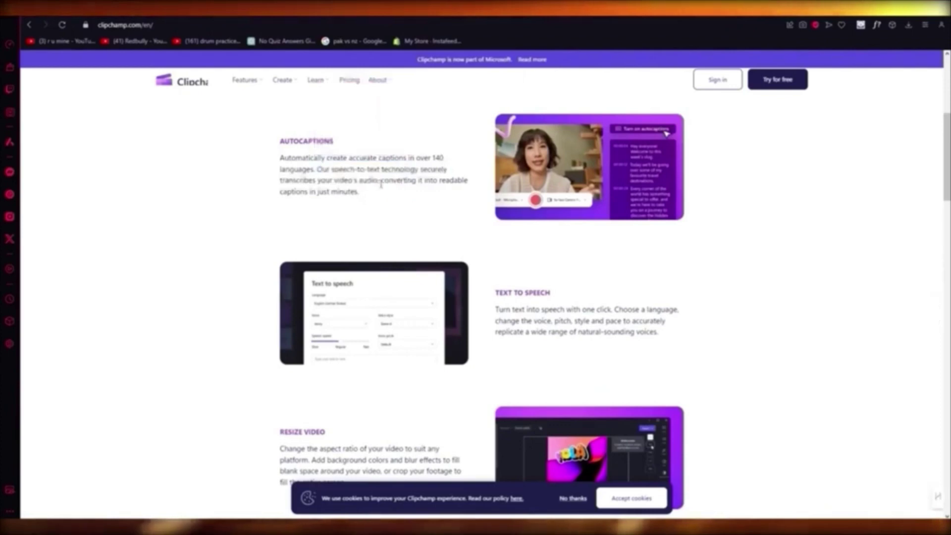
left_click_drag(381, 182, 367, 211)
scroll(467, 257, "down", 2)
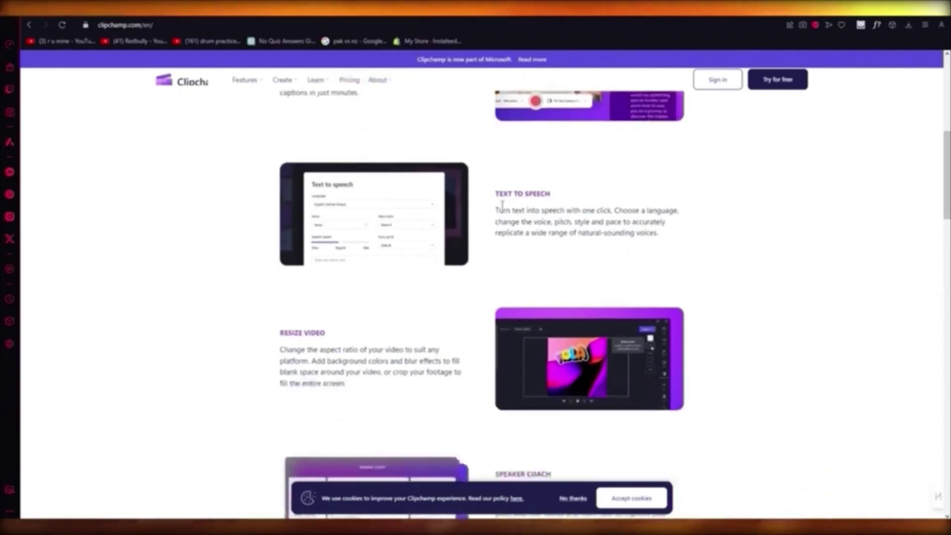
left_click_drag(506, 209, 709, 212)
left_click(718, 233)
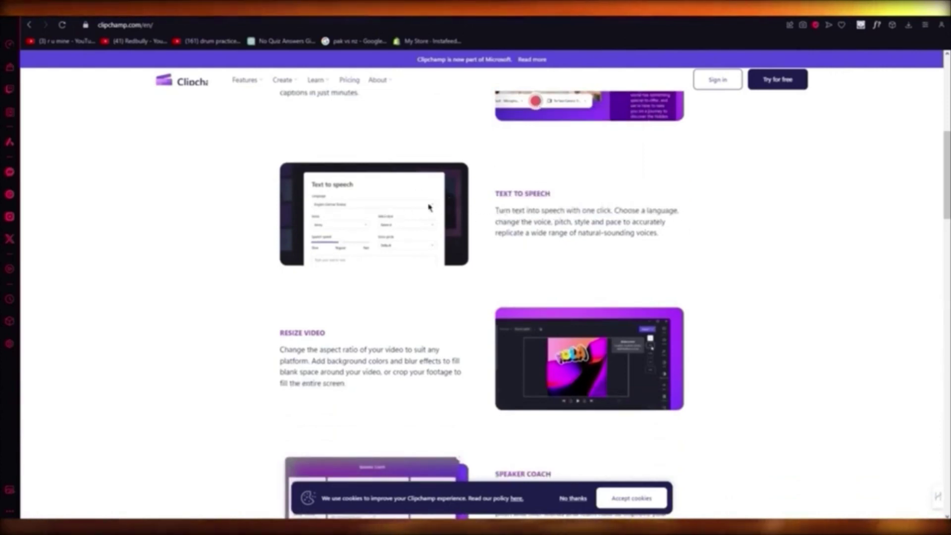
scroll(383, 192, "down", 2)
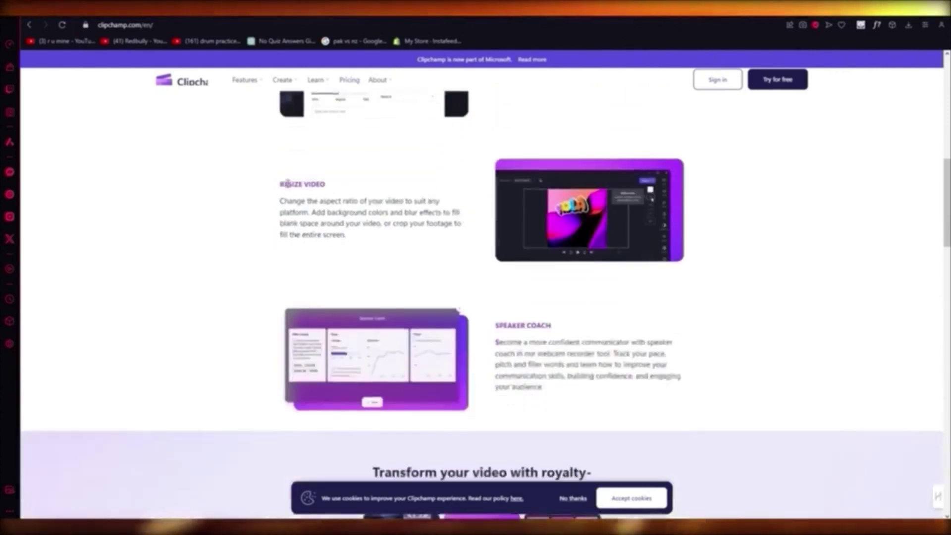
After the Resize Video text, go to Features > Video editor and browse that page
left_click_drag(286, 184, 440, 243)
left_click(439, 242)
mouse_move(245, 80)
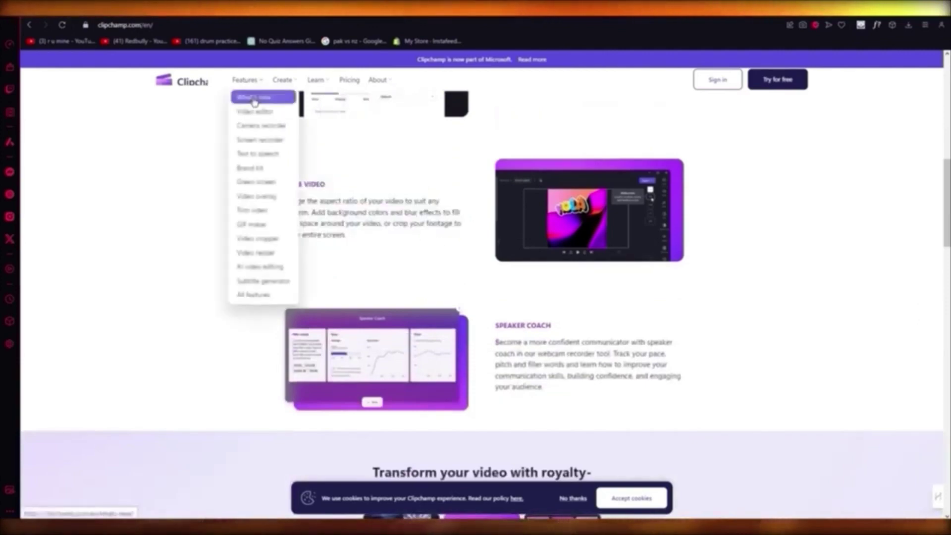
left_click(271, 113)
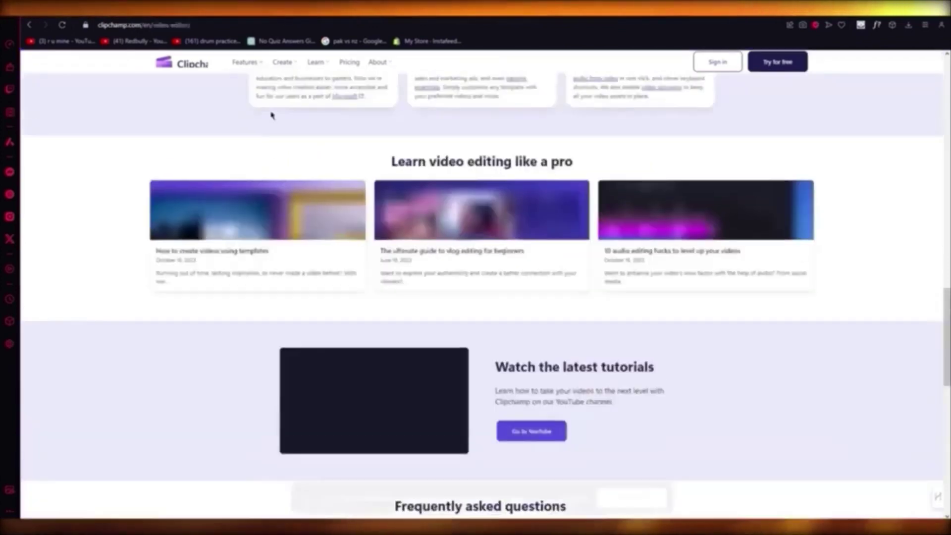
scroll(312, 149, "up", 10)
scroll(341, 181, "down", 5)
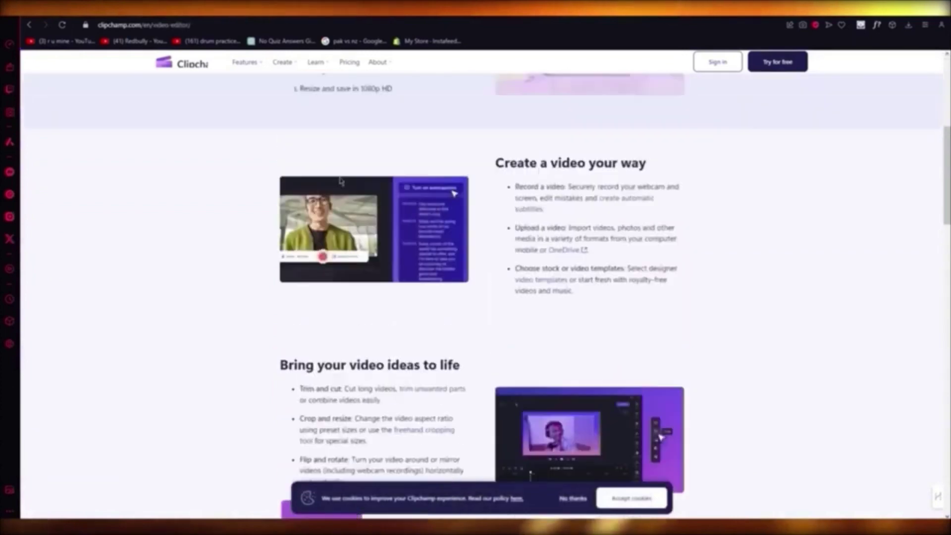
scroll(340, 183, "down", 2)
scroll(245, 204, "down", 1)
scroll(247, 195, "down", 4)
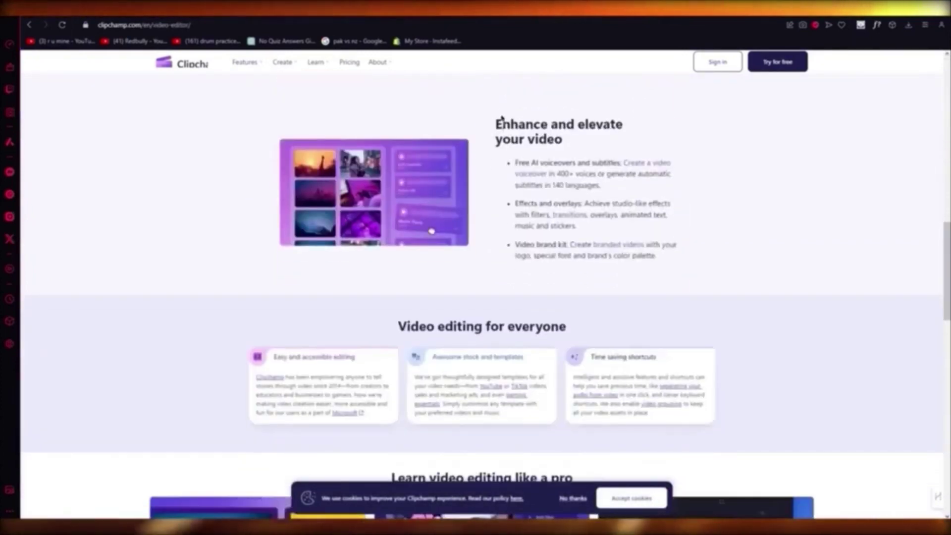
scroll(736, 160, "down", 2)
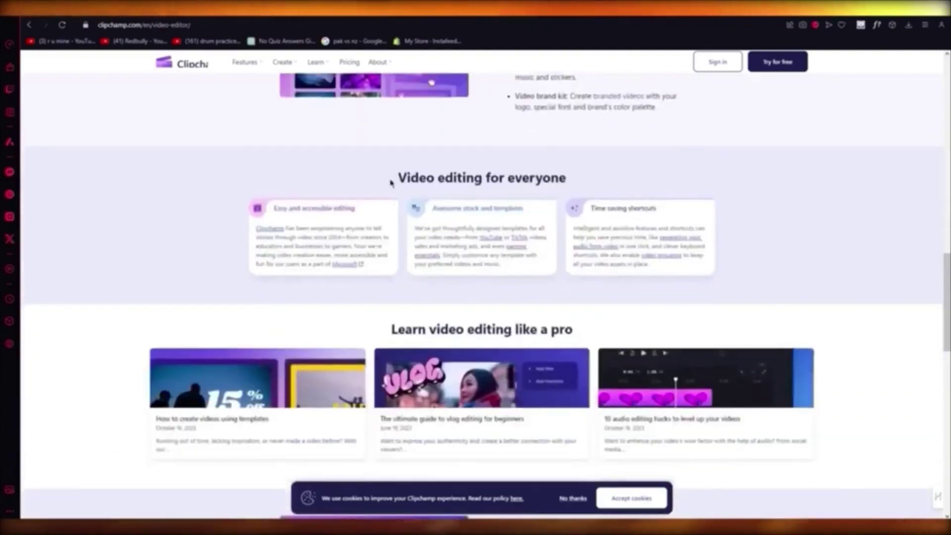
left_click_drag(391, 183, 664, 184)
left_click(495, 181)
scroll(504, 185, "down", 3)
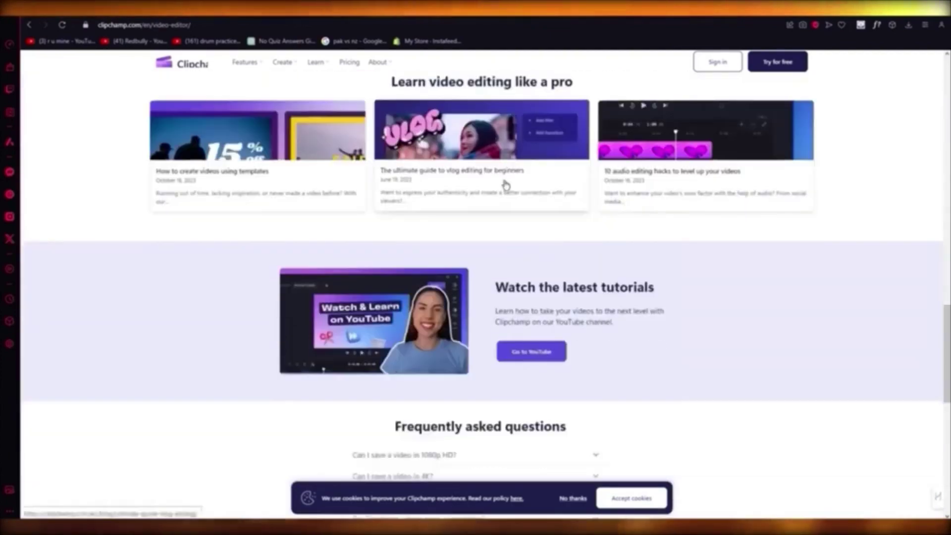
scroll(505, 185, "down", 4)
scroll(573, 185, "up", 9)
scroll(574, 186, "up", 6)
scroll(728, 189, "up", 1)
scroll(784, 203, "up", 6)
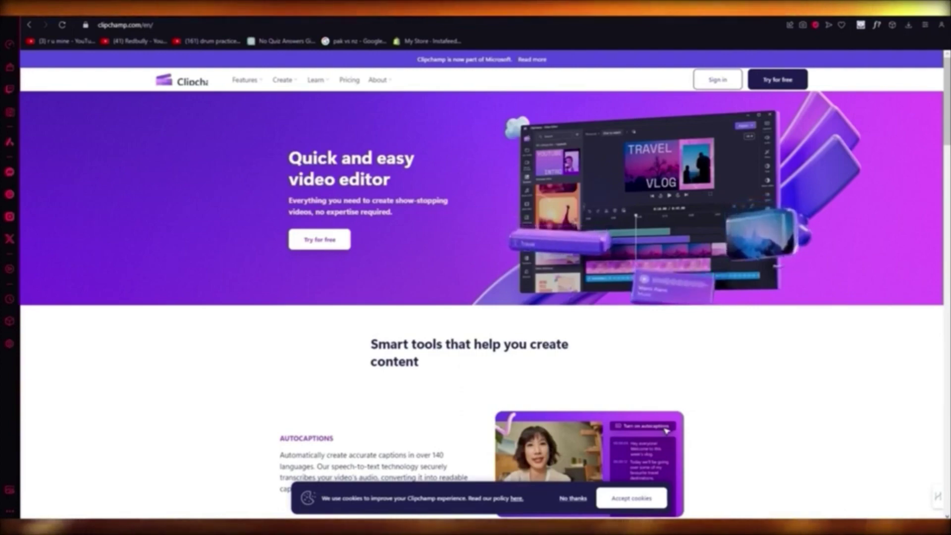
scroll(476, 297, "down", 3)
scroll(475, 297, "up", 3)
scroll(475, 297, "down", 7)
scroll(622, 199, "down", 1)
scroll(521, 298, "up", 4)
scroll(483, 375, "up", 3)
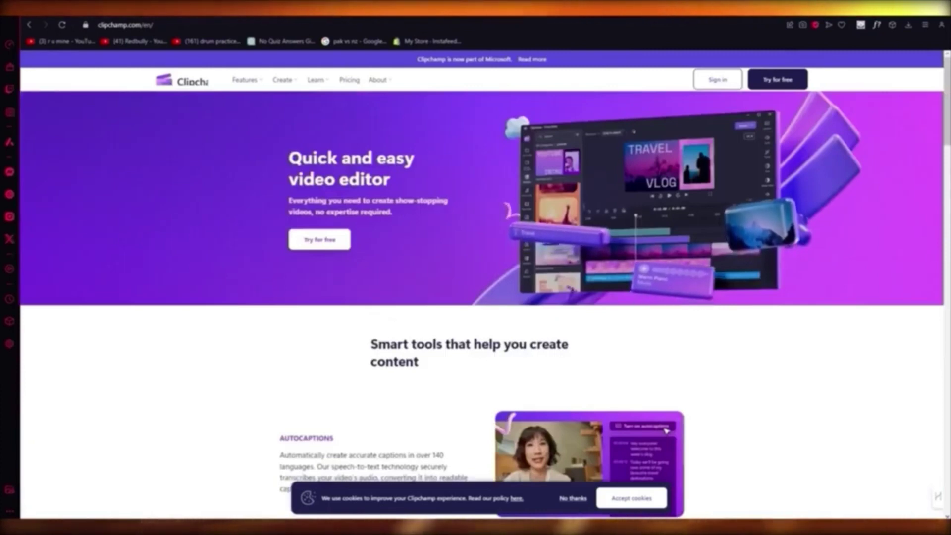
scroll(507, 228, "down", 4)
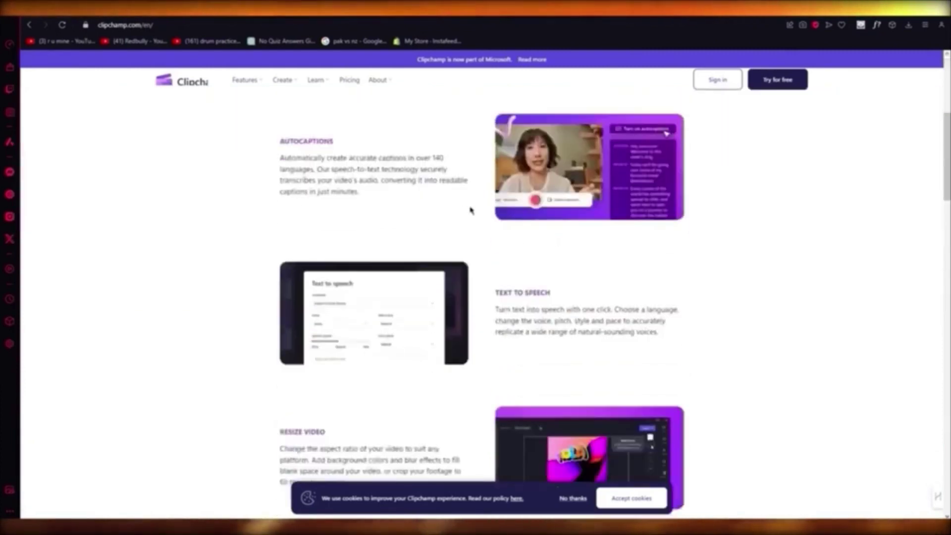
left_click_drag(495, 292, 720, 290)
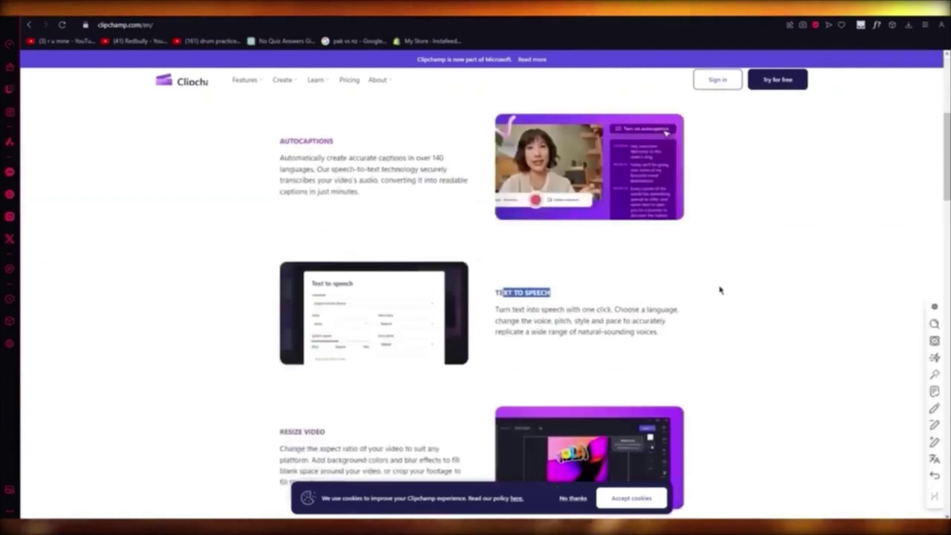
left_click(926, 339)
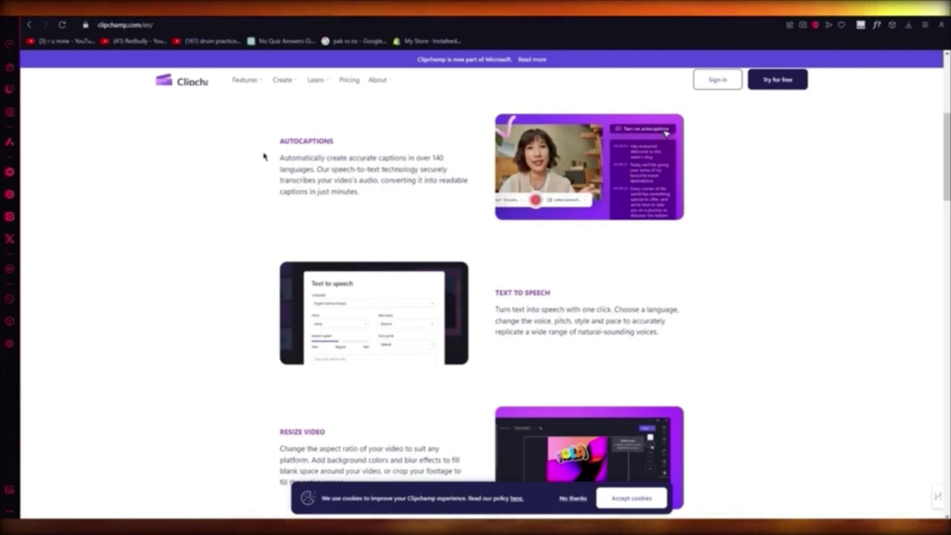
left_click_drag(264, 156, 459, 206)
left_click(441, 218)
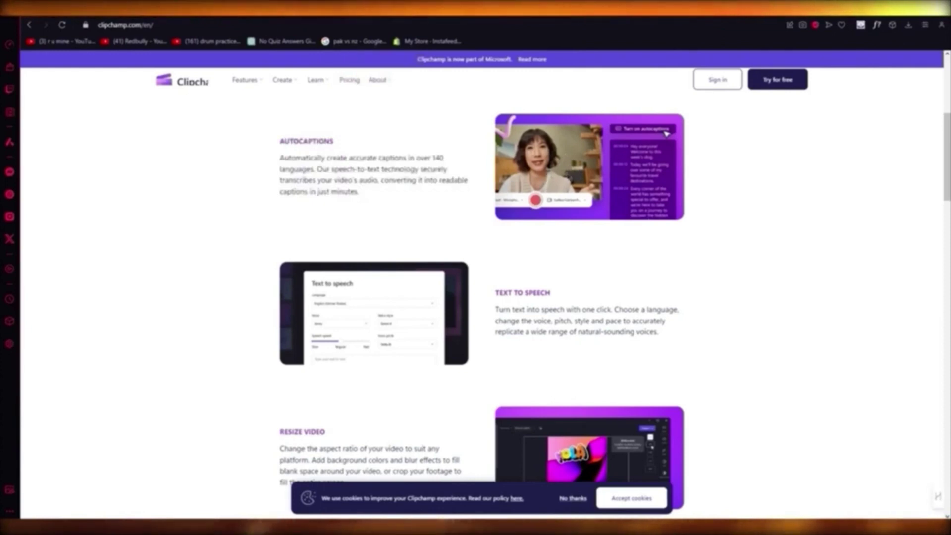
scroll(452, 240, "down", 3)
left_click_drag(272, 178, 446, 256)
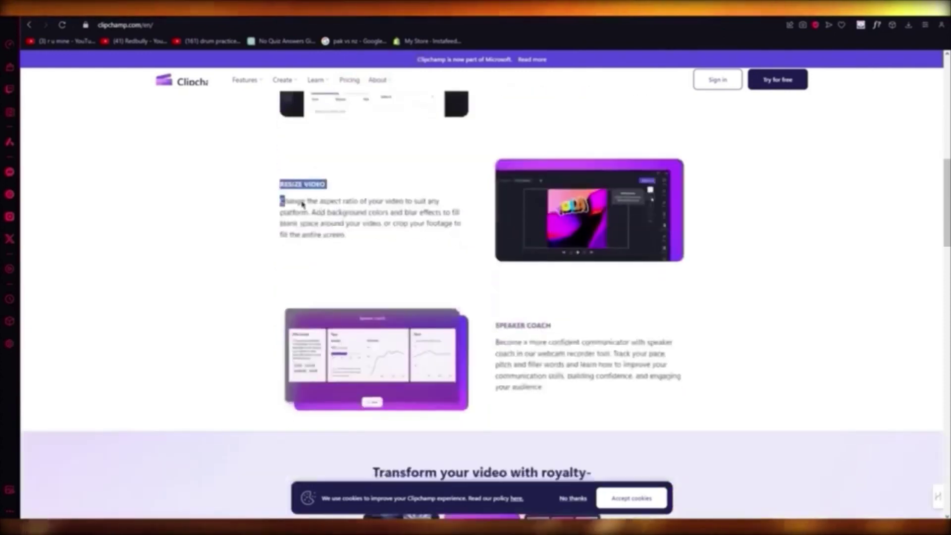
key("ctrl+c")
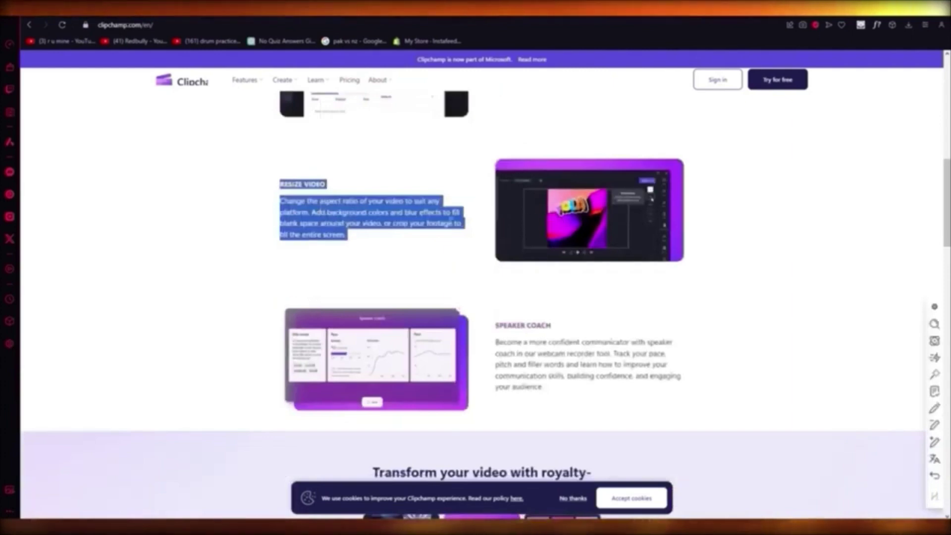
left_click(453, 216)
scroll(457, 233, "down", 2)
scroll(476, 198, "down", 2)
scroll(457, 188, "up", 1)
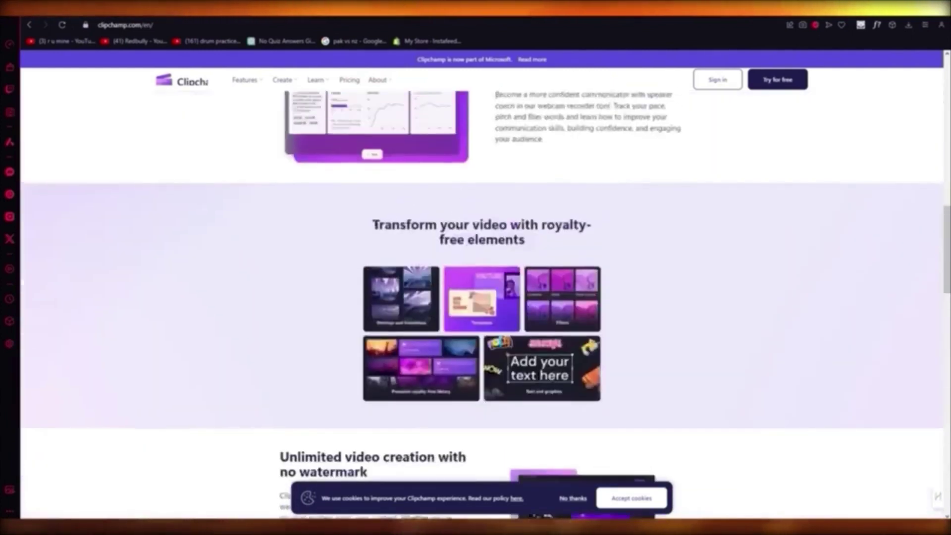
left_click_drag(371, 221, 615, 239)
left_click(626, 241)
scroll(628, 241, "down", 3)
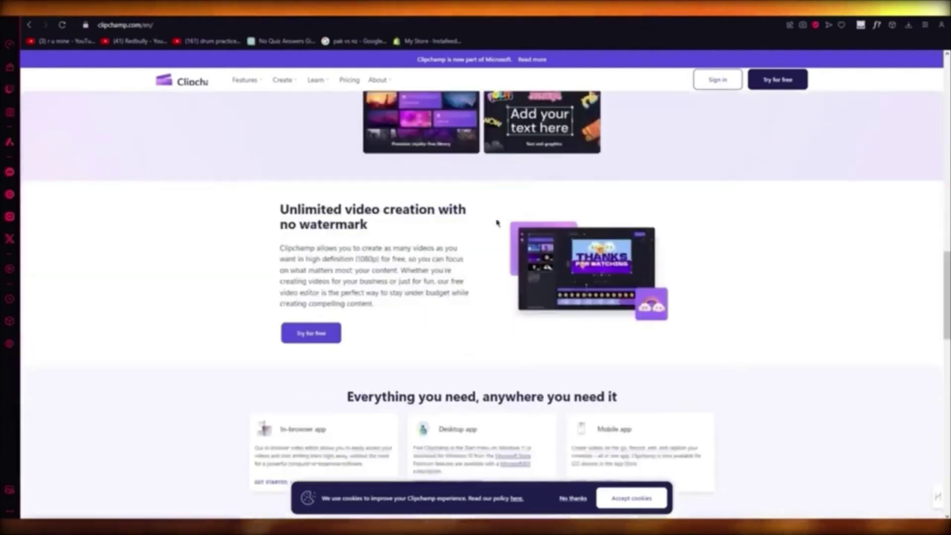
scroll(339, 221, "down", 3)
scroll(255, 186, "up", 2)
mouse_move(255, 183)
left_mouse_down()
mouse_move(444, 172)
mouse_move(426, 199)
left_mouse_up()
left_click(521, 148)
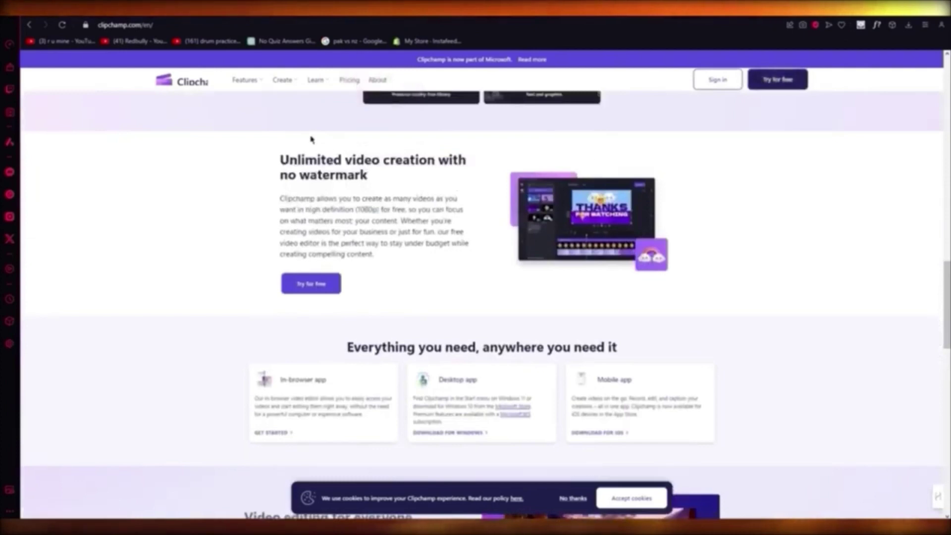
left_click_drag(312, 140, 468, 176)
left_click(468, 175)
scroll(421, 199, "down", 4)
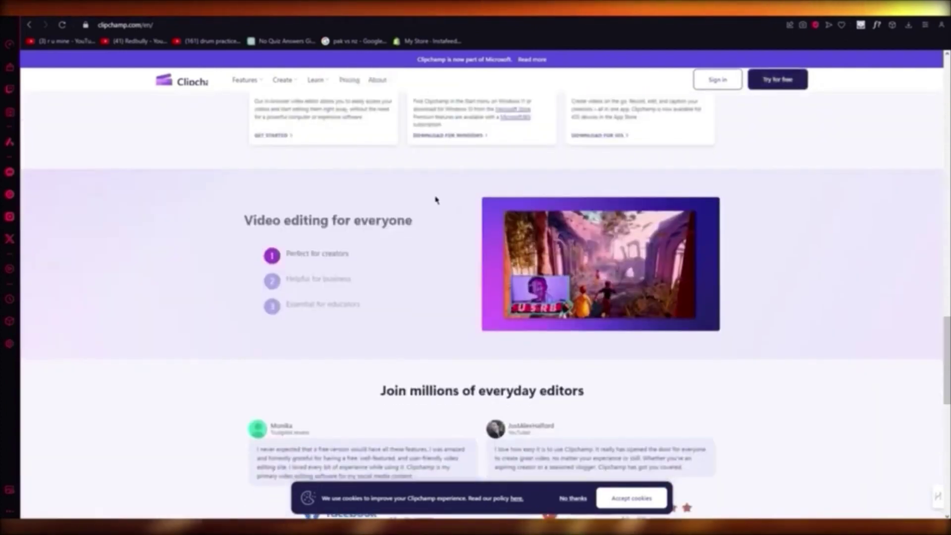
scroll(422, 199, "down", 3)
scroll(410, 198, "up", 3)
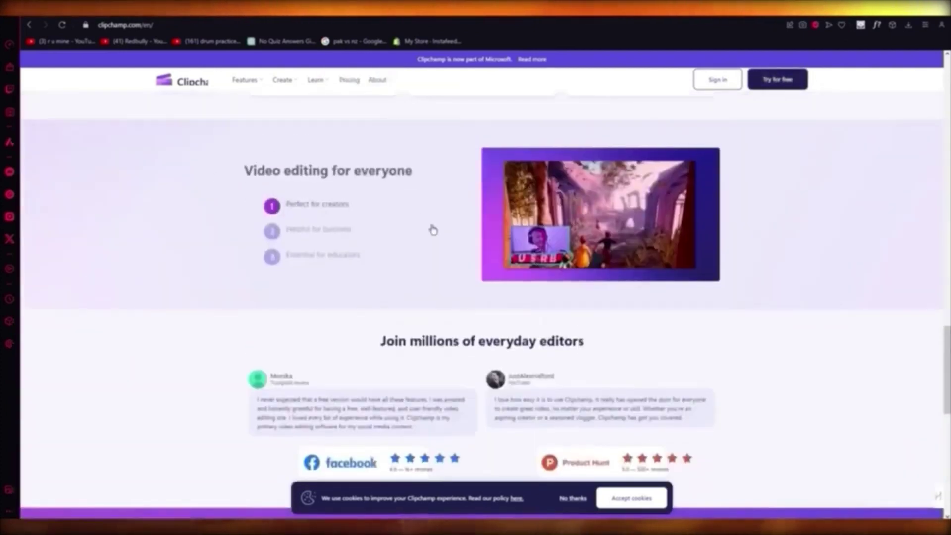
left_click(305, 228)
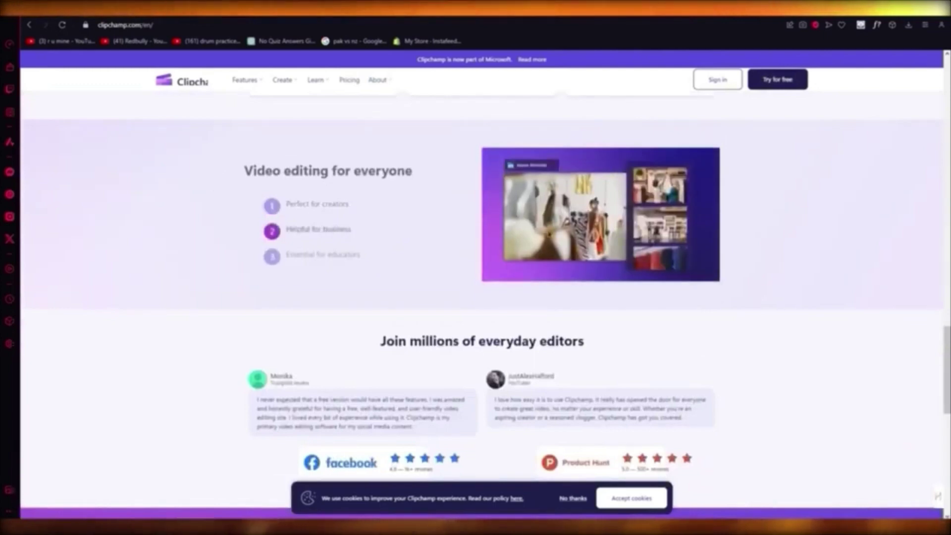
left_click(331, 256)
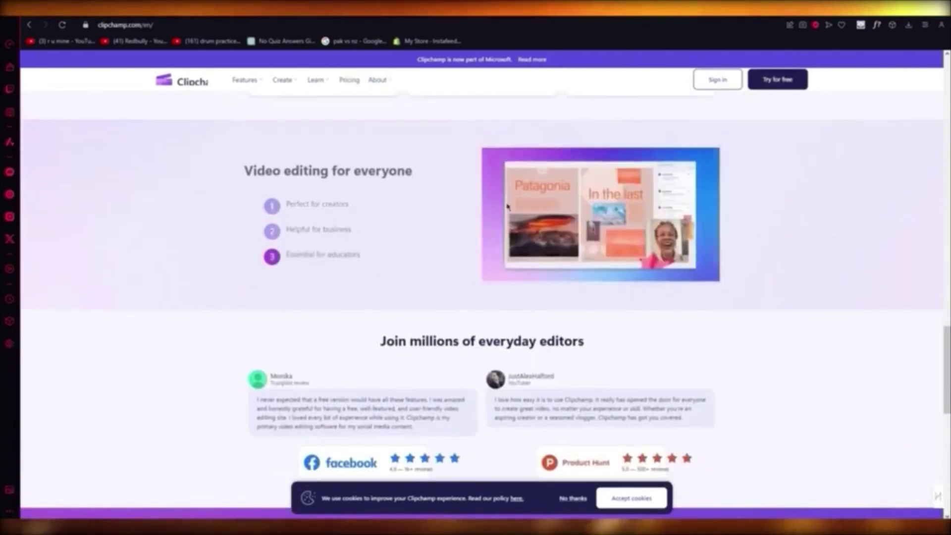
scroll(416, 206, "down", 4)
scroll(341, 201, "down", 3)
scroll(299, 195, "up", 3)
scroll(303, 196, "up", 5)
scroll(748, 229, "up", 10)
scroll(817, 157, "up", 10)
scroll(703, 204, "up", 5)
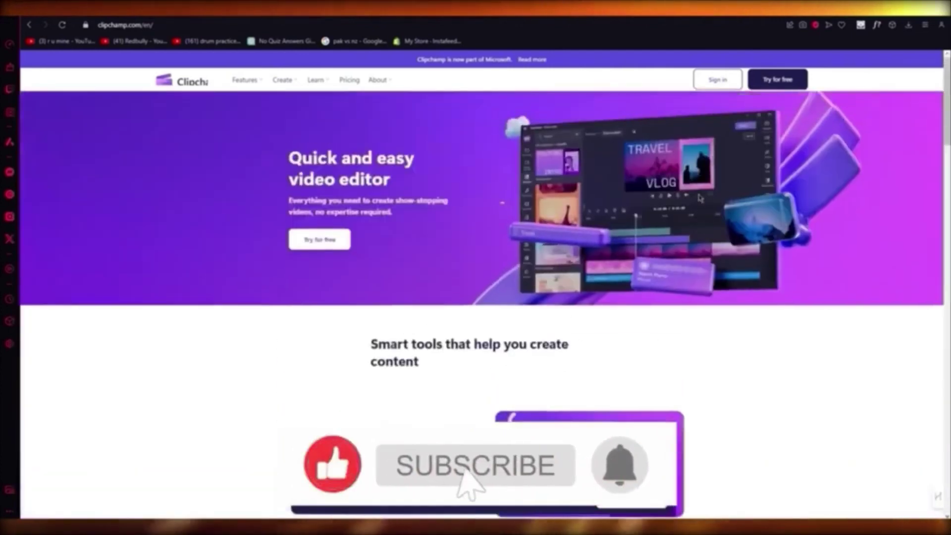